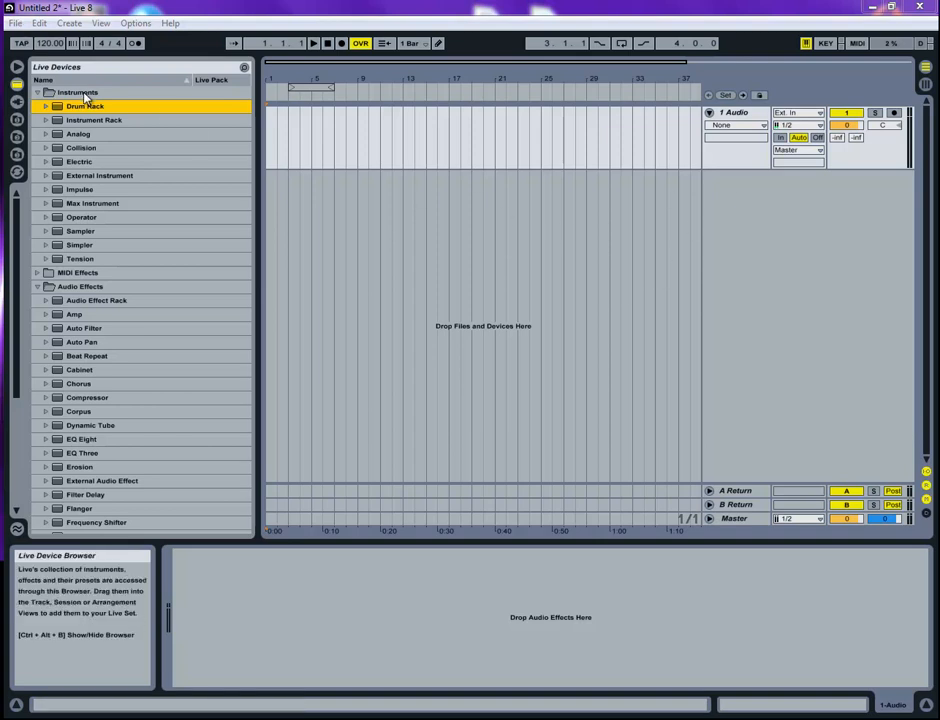
# Collapse the Audio Effects and Instruments folders and start a new Live Set.
pyautogui.click(40, 287)
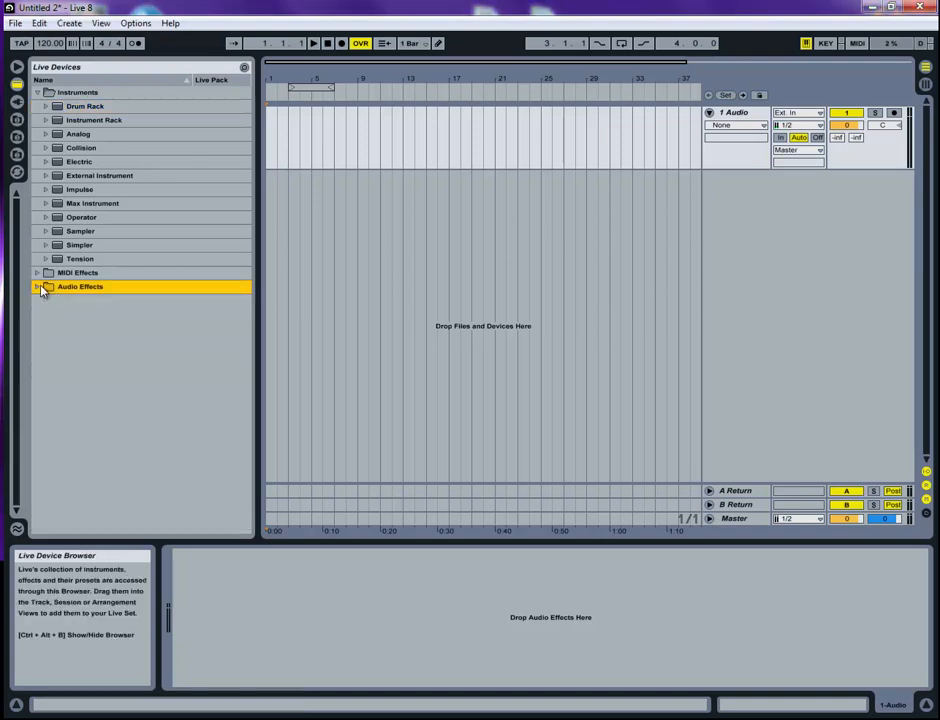
pyautogui.click(37, 92)
pyautogui.click(18, 24)
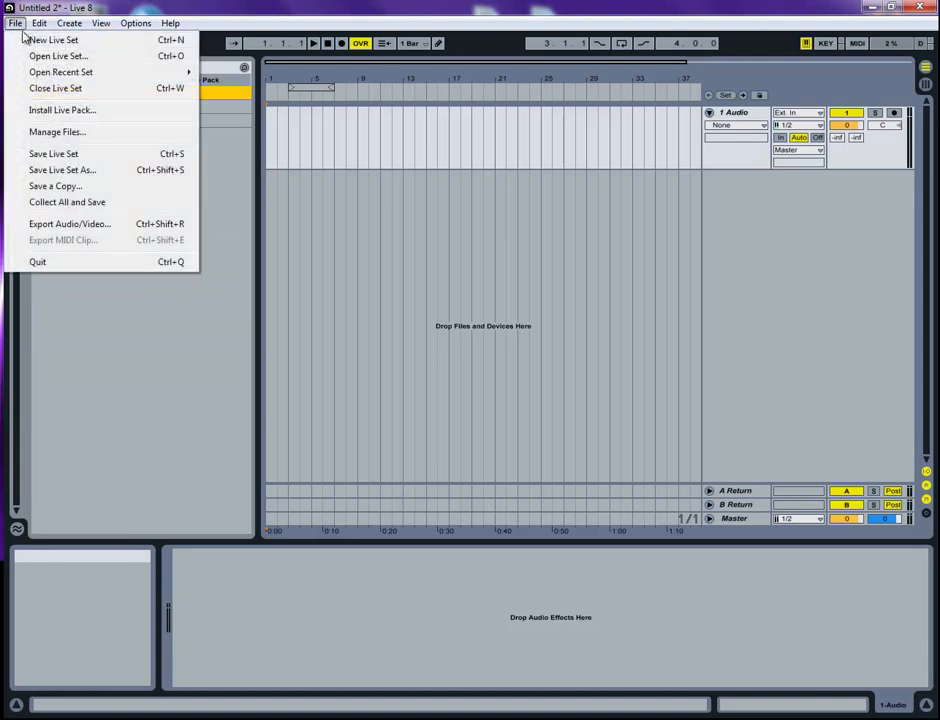
pyautogui.click(40, 40)
pyautogui.click(490, 400)
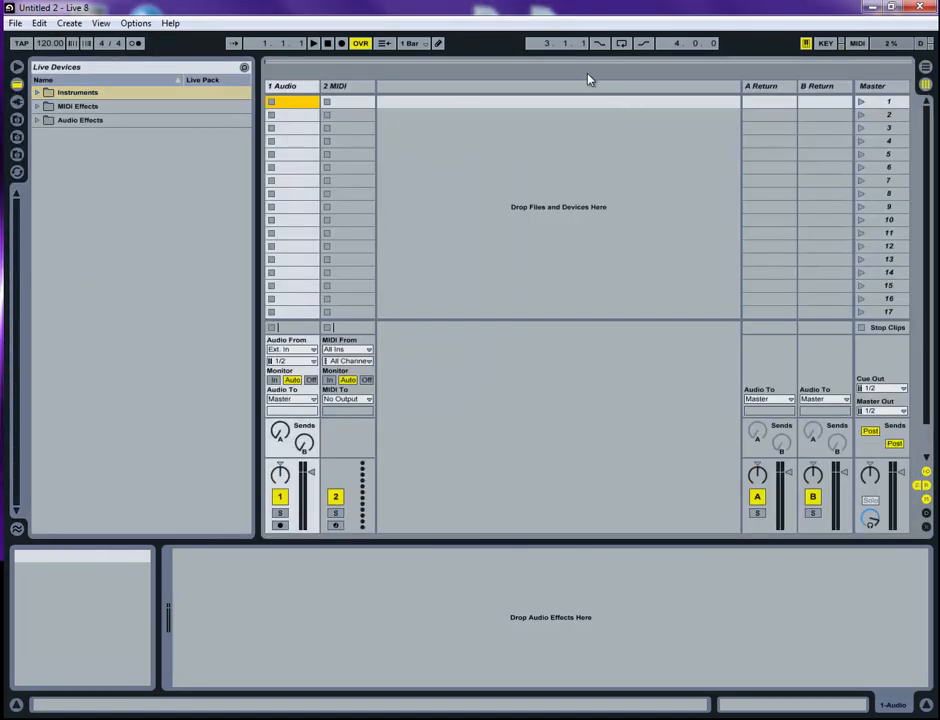
# Switch to the Arrangement View and delete the 1 Audio track.
pyautogui.click(926, 70)
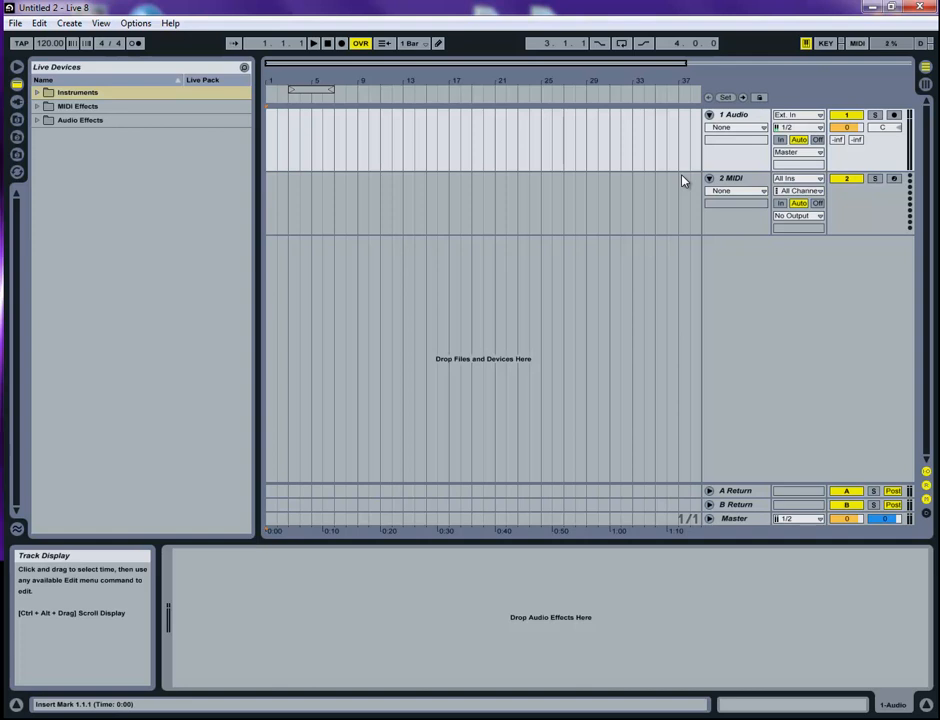
pyautogui.click(743, 117)
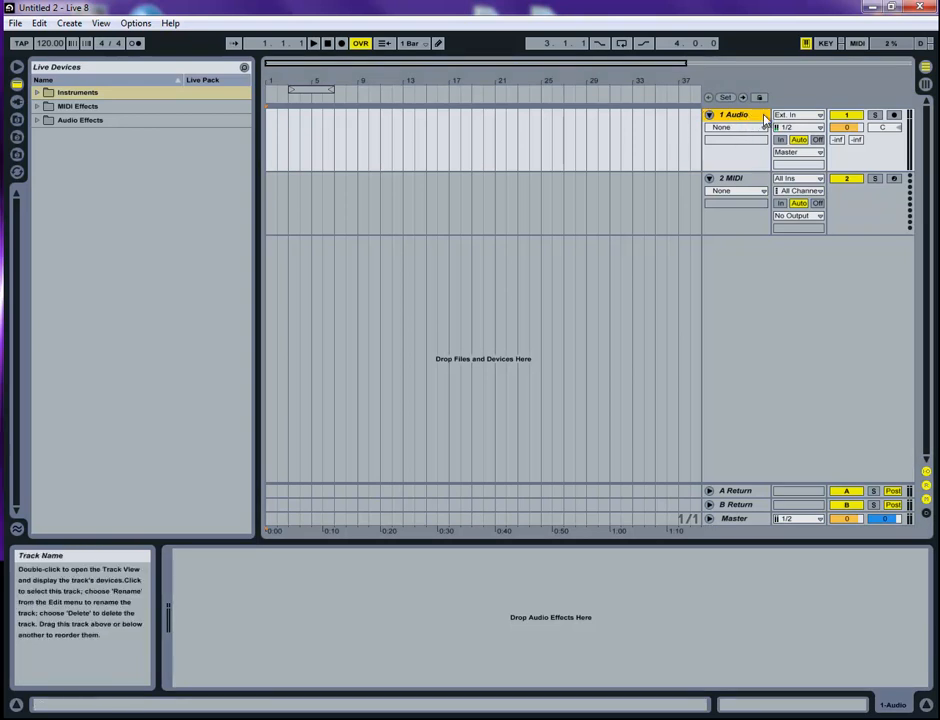
pyautogui.press('Delete')
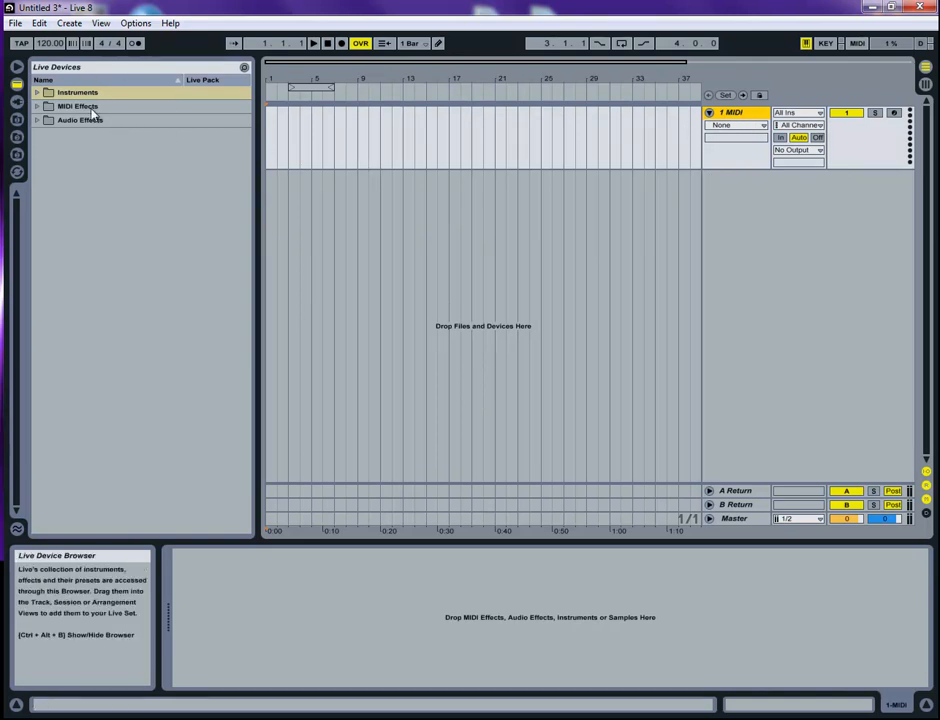
# Load an empty Drum Rack from the Instruments folder onto the MIDI track.
pyautogui.click(17, 87)
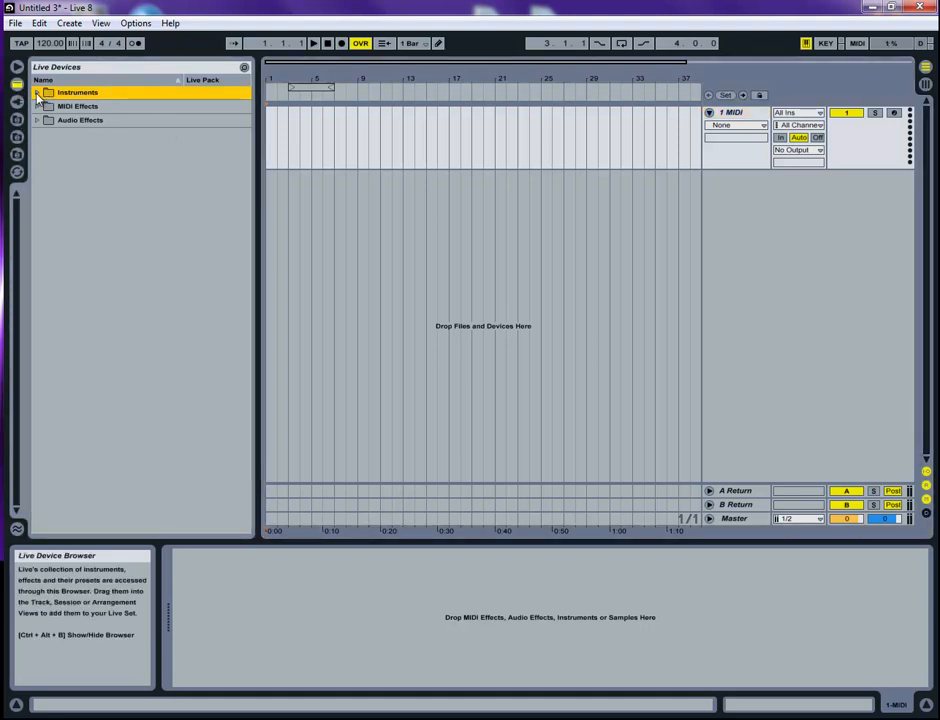
pyautogui.click(38, 92)
pyautogui.moveTo(70, 110); pyautogui.dragTo(491, 137)
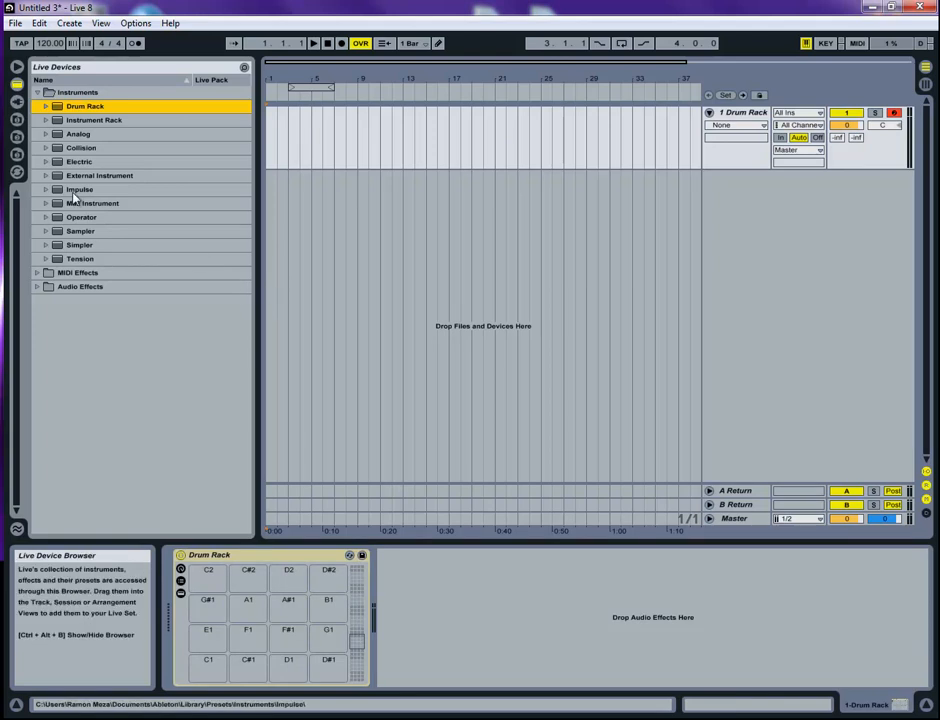
# Switch to Windows Explorer, open the Drums folder in Dubstep Tutorial, and load Kick.wav onto the Drum Rack's C1 pad.
pyautogui.moveTo(0, 170); pyautogui.dragTo(420, 150)
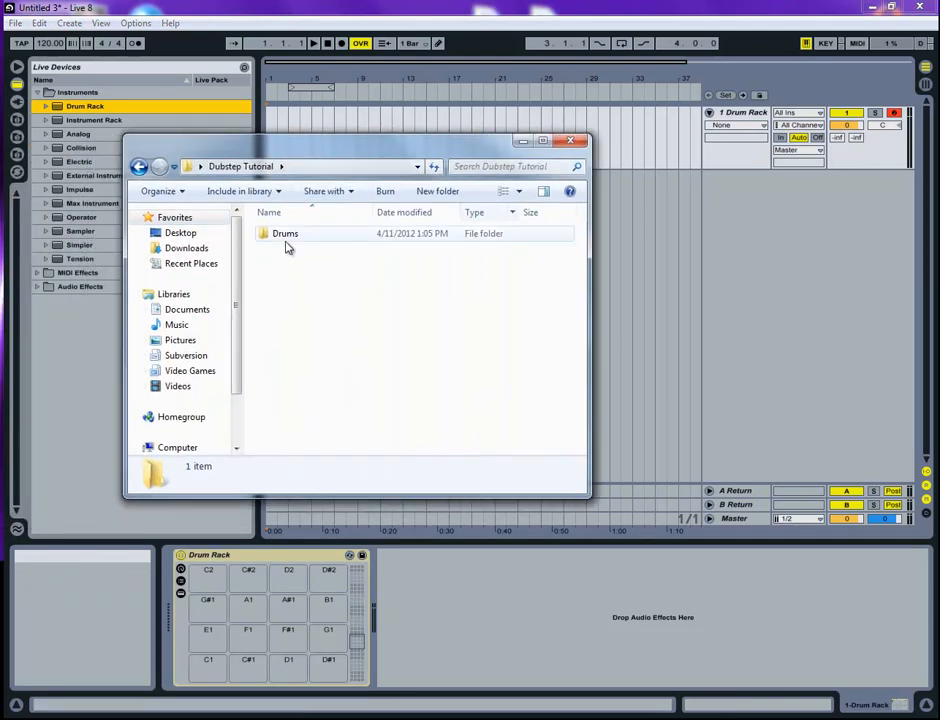
pyautogui.doubleClick(291, 234)
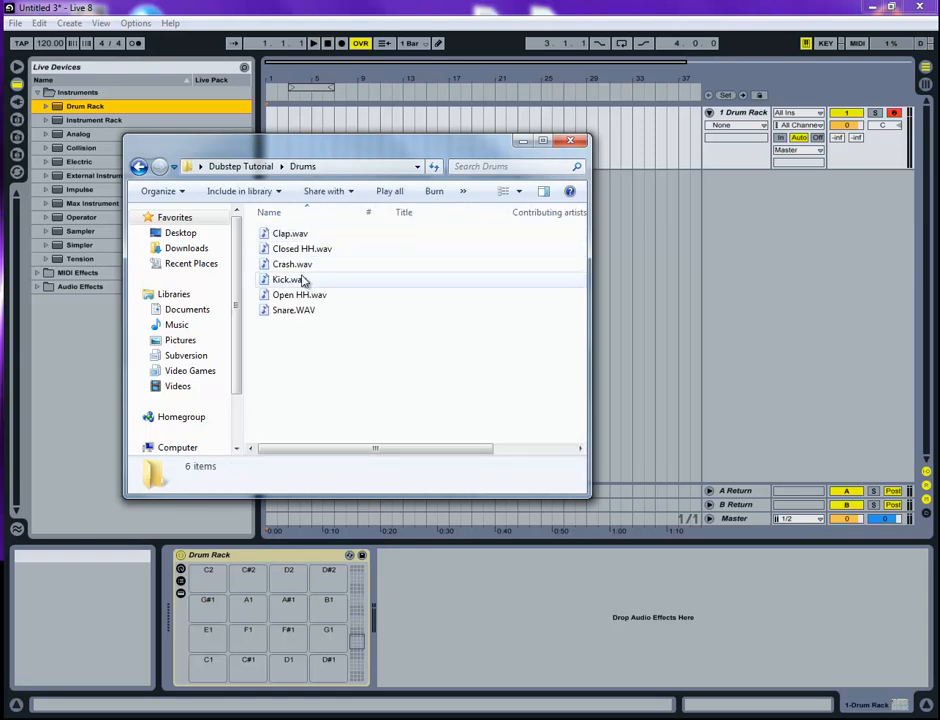
pyautogui.moveTo(376, 154); pyautogui.dragTo(614, 187)
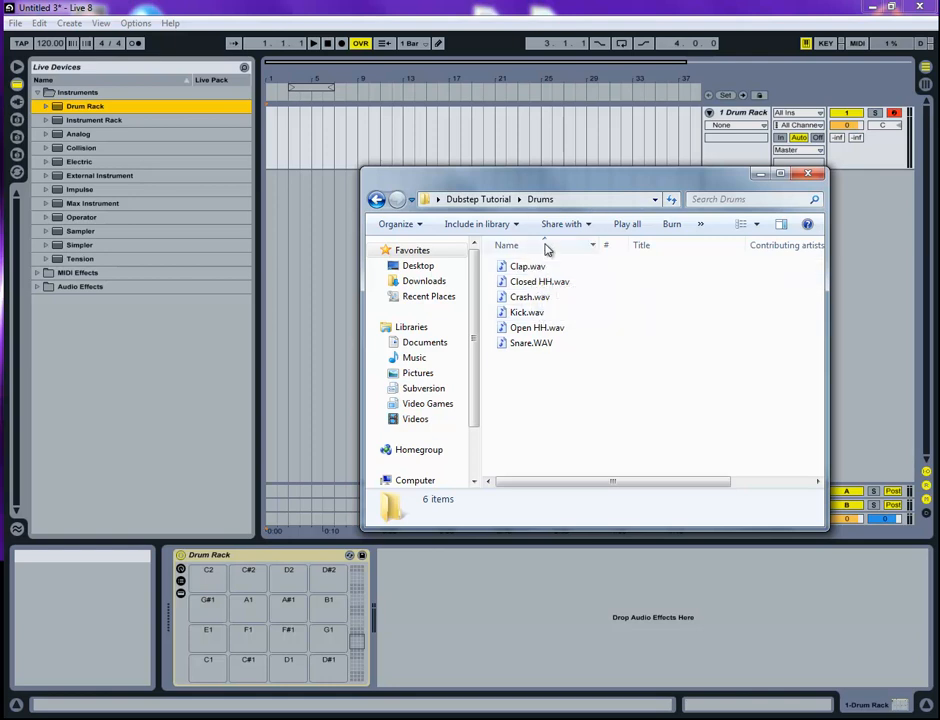
pyautogui.moveTo(512, 313); pyautogui.dragTo(210, 665)
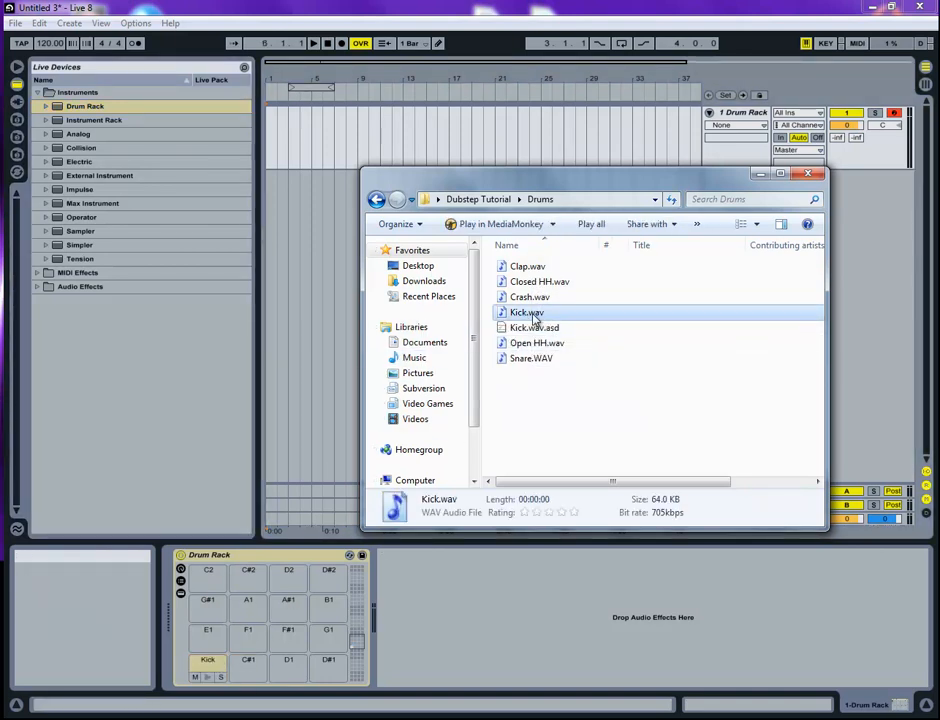
pyautogui.click(208, 677)
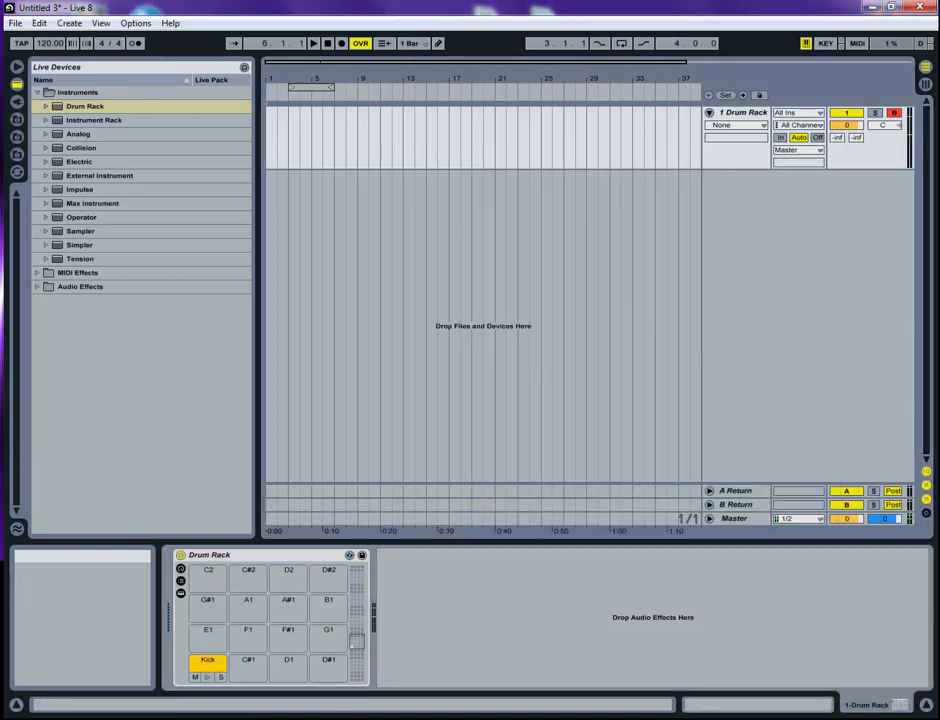
# Return to the Drums folder and load Crash.wav onto pad C2 and Snare.WAV onto pad F1.
pyautogui.hotkey('alt', 'Tab')
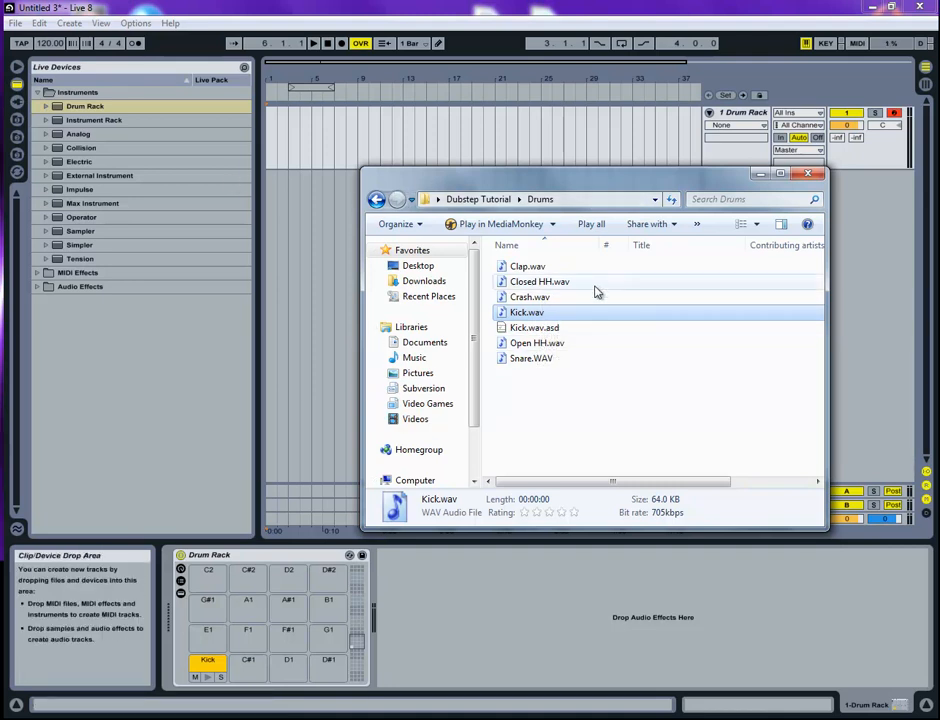
pyautogui.moveTo(537, 298); pyautogui.dragTo(208, 576)
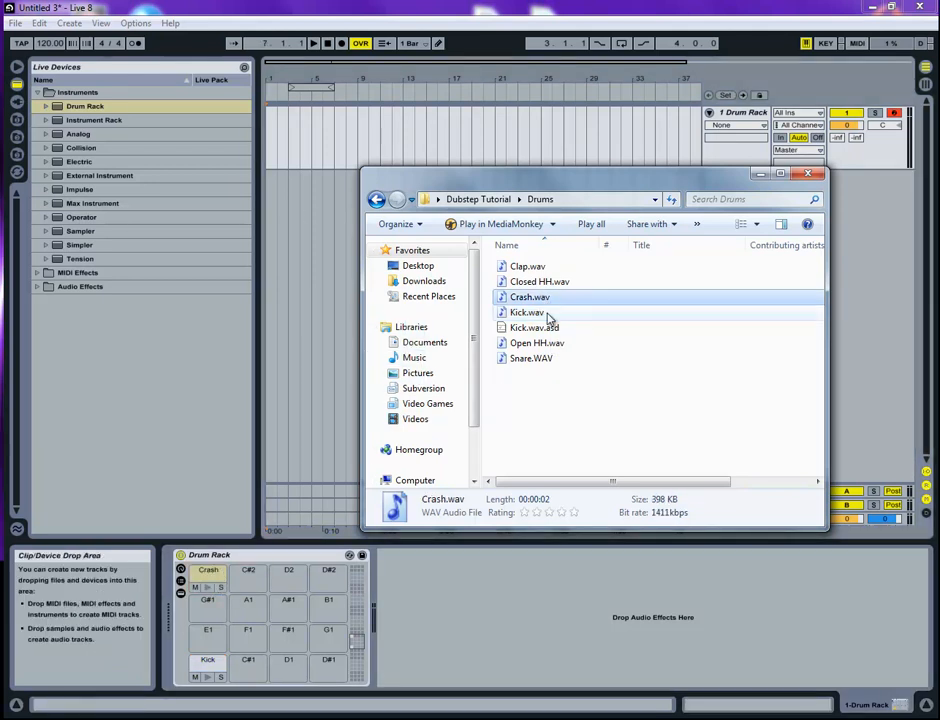
pyautogui.moveTo(500, 373); pyautogui.dragTo(248, 630)
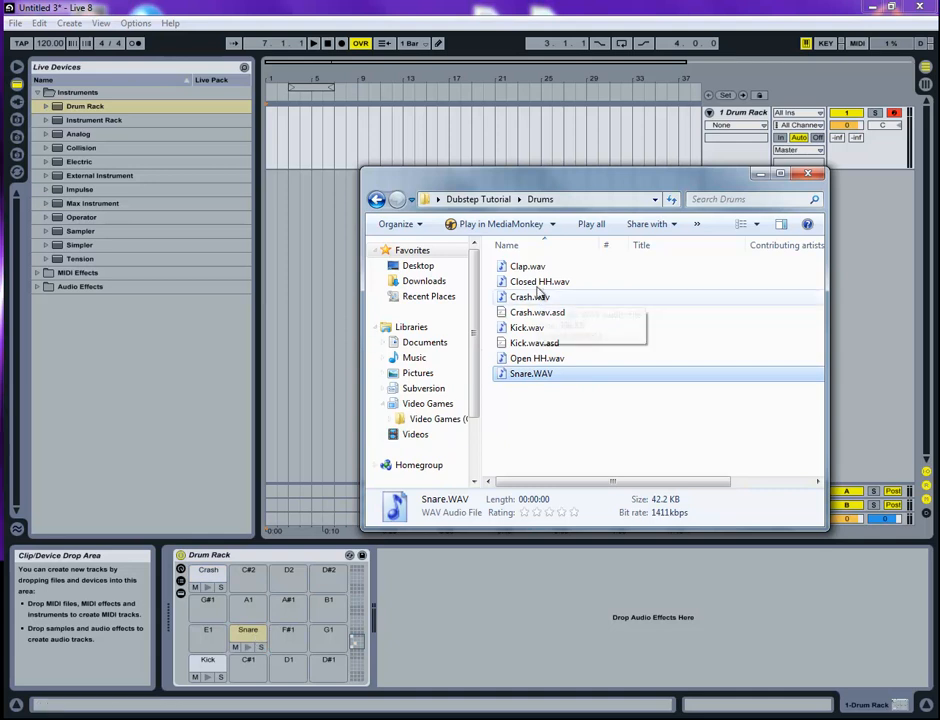
# Load Clap.wav onto pad A1, Closed HH.wav onto A#1 and Open HH.wav onto B1.
pyautogui.moveTo(530, 270); pyautogui.dragTo(248, 600)
pyautogui.moveTo(542, 284); pyautogui.dragTo(290, 612)
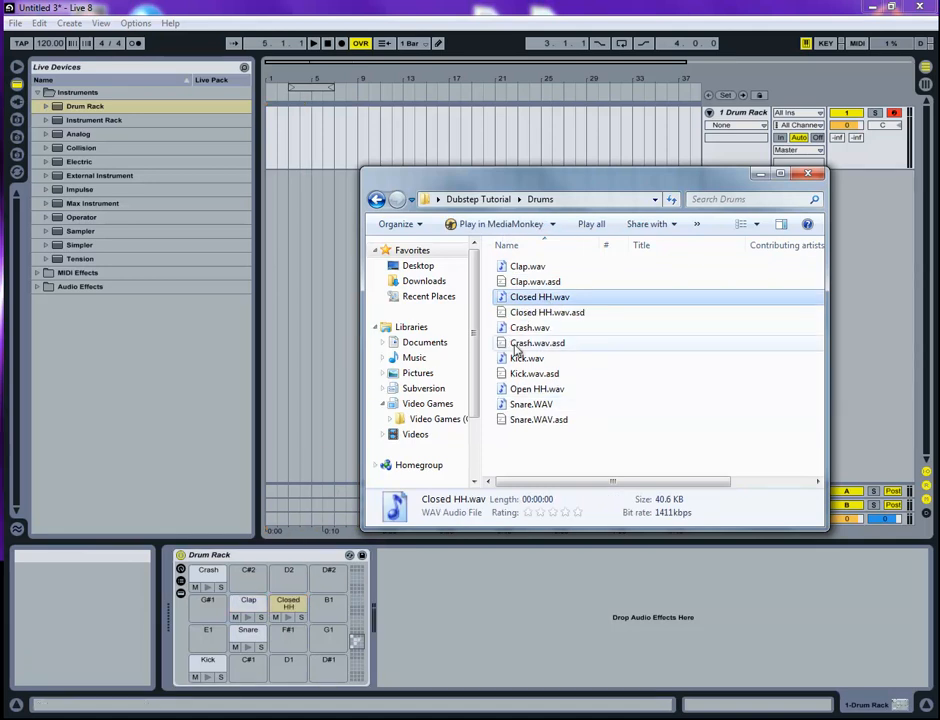
pyautogui.moveTo(546, 397); pyautogui.dragTo(328, 602)
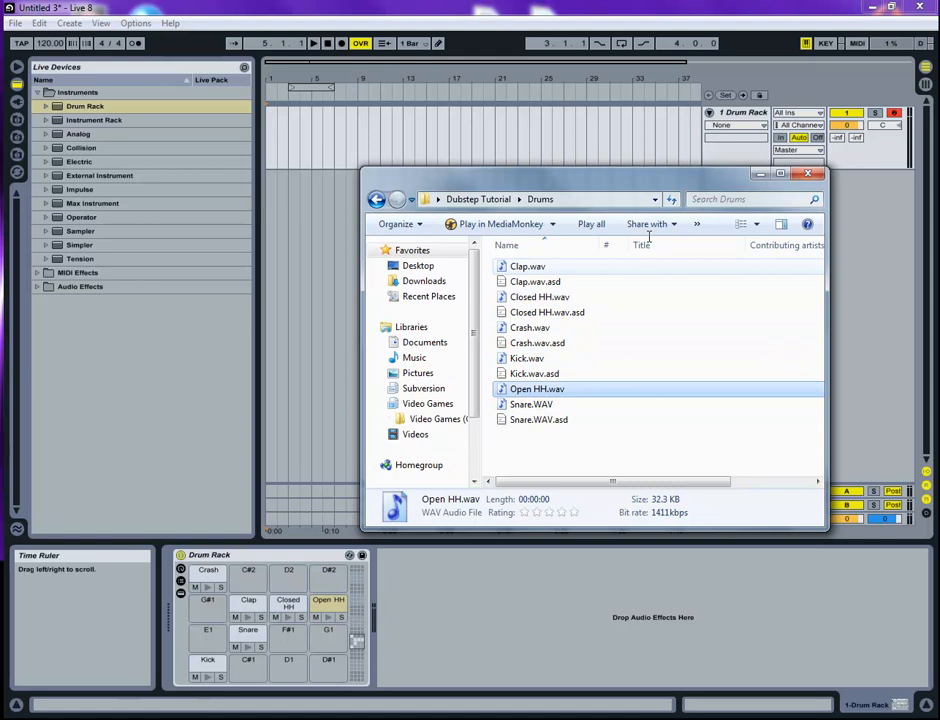
# Minimise the Drums folder window and preview the Clap and Open HH pads.
pyautogui.click(761, 177)
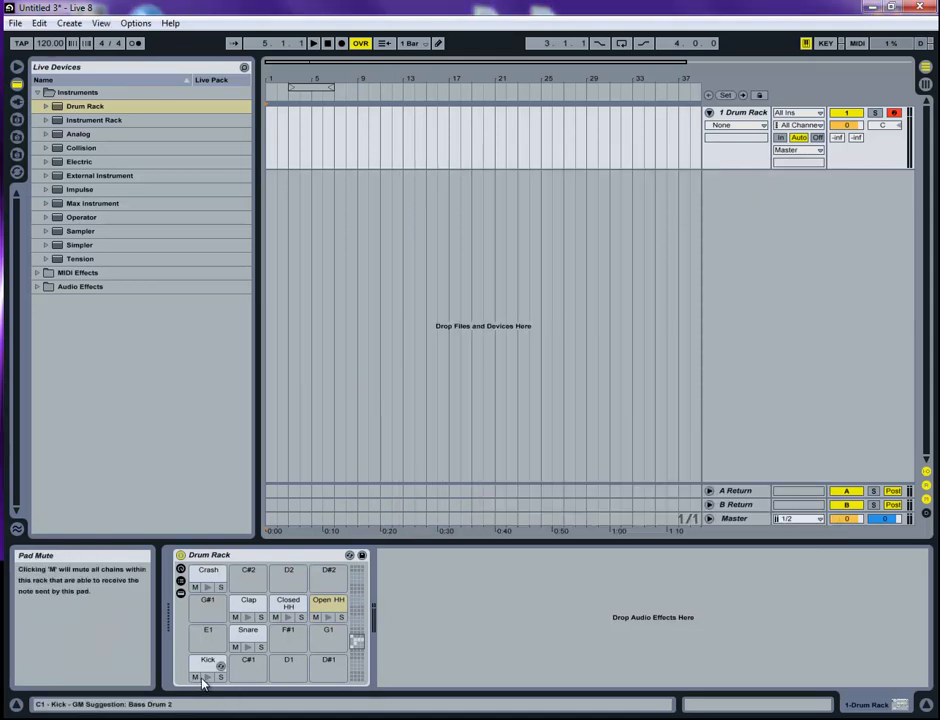
pyautogui.click(252, 618)
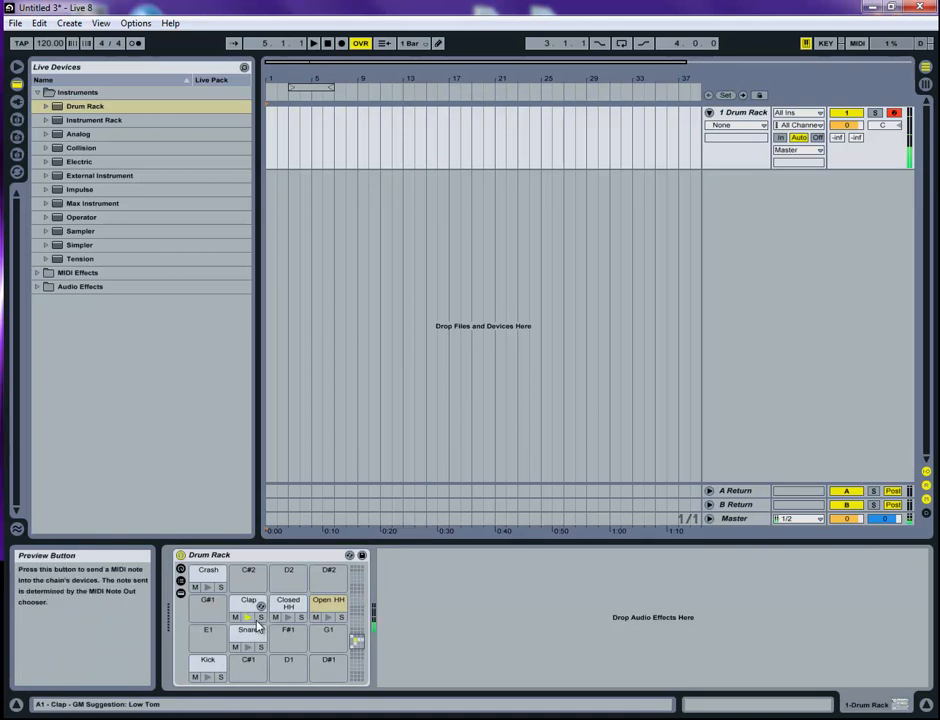
pyautogui.click(328, 617)
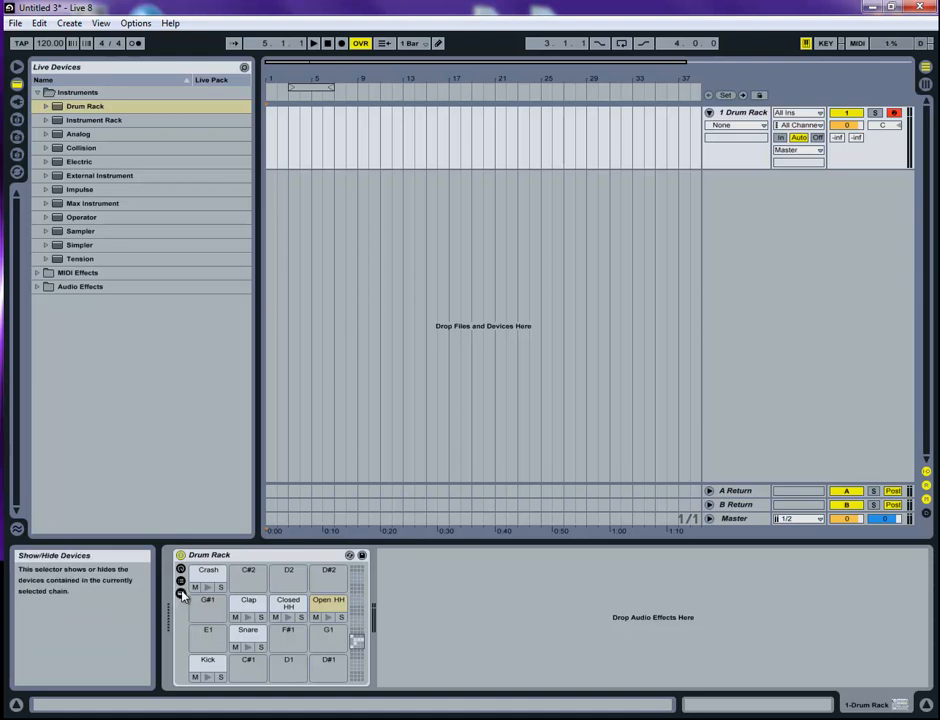
# Show the devices inside the Drum Rack and display the Kick pad's sampler settings.
pyautogui.click(181, 594)
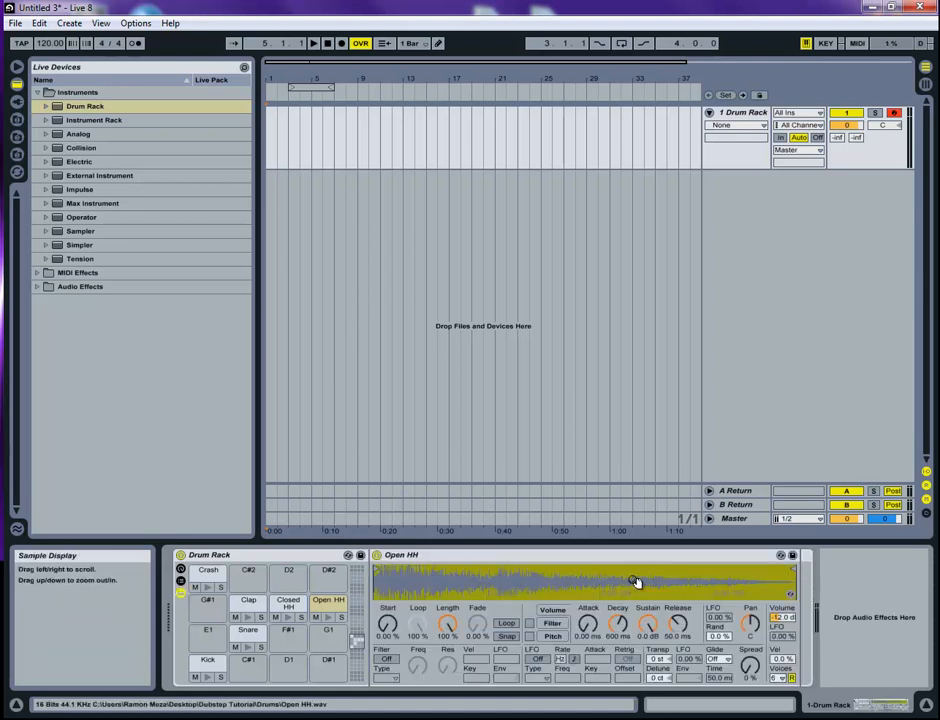
pyautogui.click(220, 667)
pyautogui.click(209, 665)
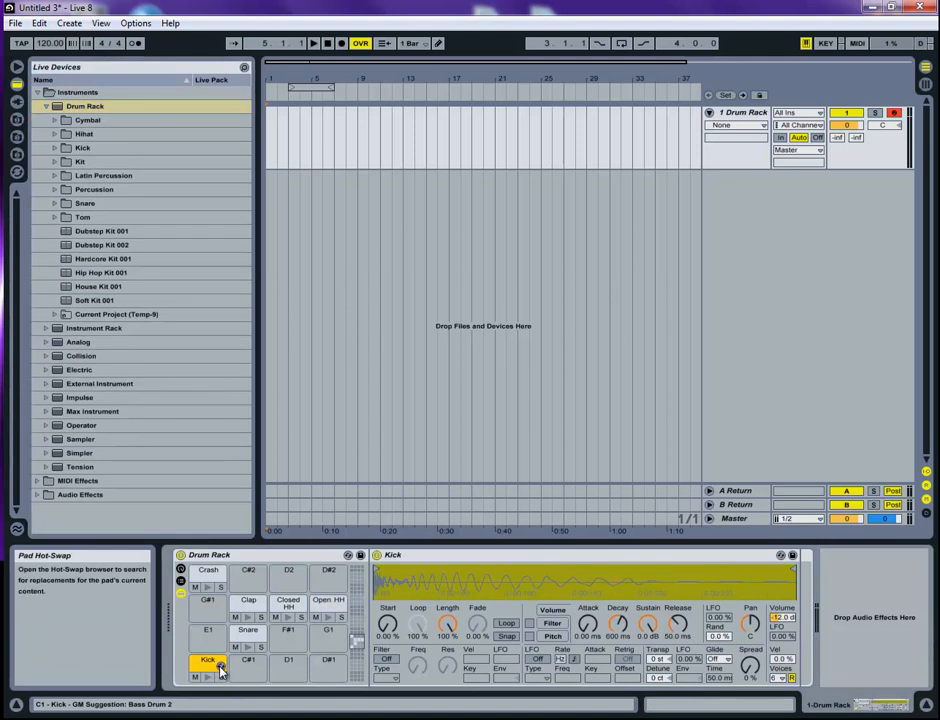
# Set the Kick's release to 400 ms and preview the pad.
pyautogui.click(679, 635)
pyautogui.write('400')
pyautogui.press('Return')
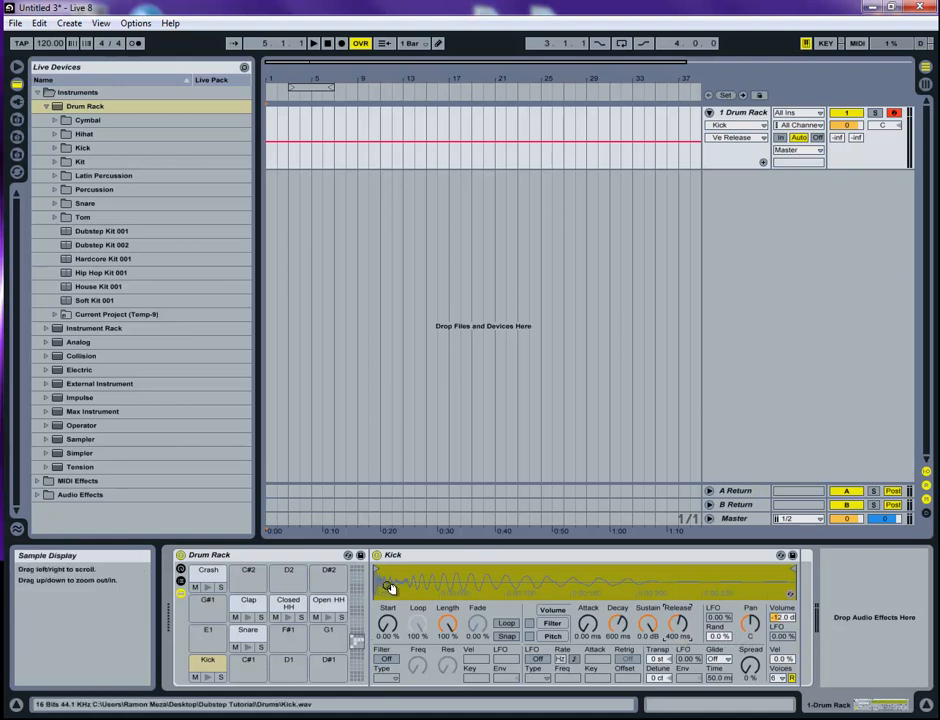
pyautogui.click(206, 678)
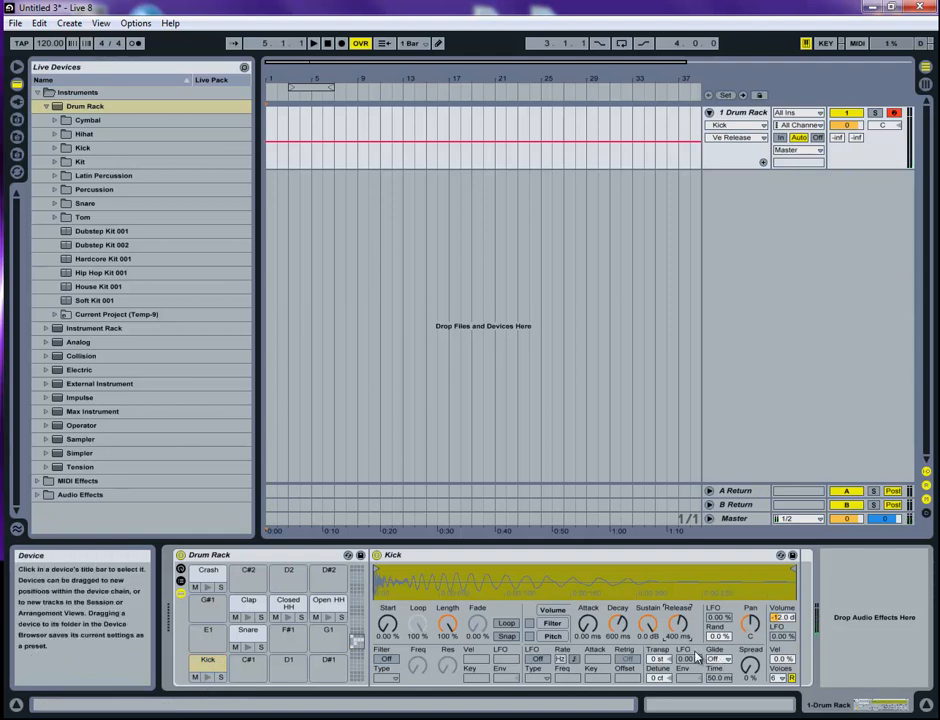
# Set the Kick's release to 2.00 s, preview the pad, and set its volume to -6 dB.
pyautogui.press('Return')
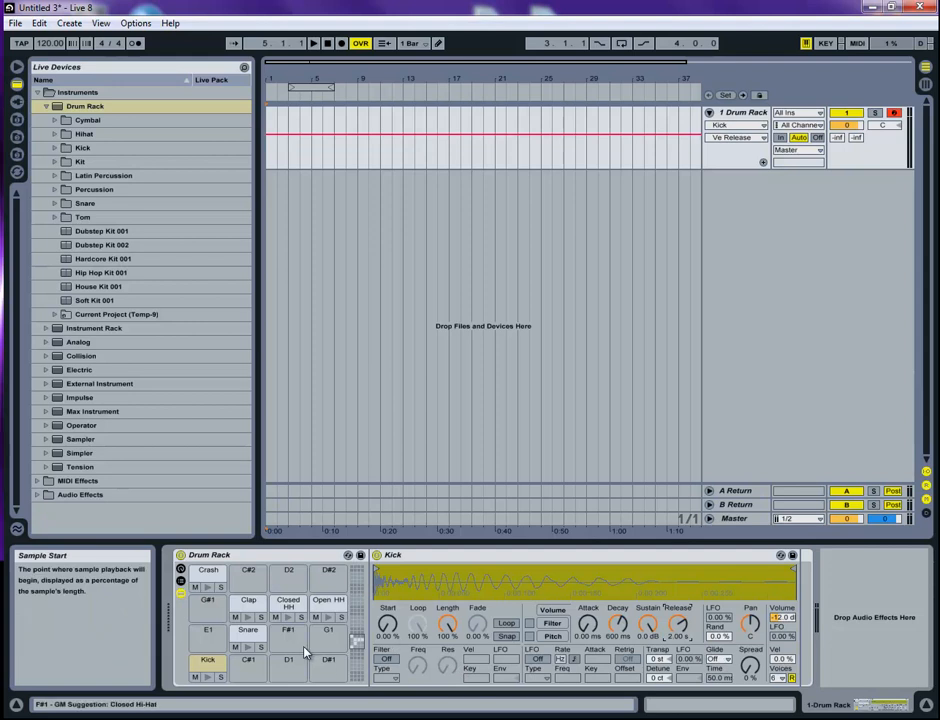
pyautogui.click(207, 678)
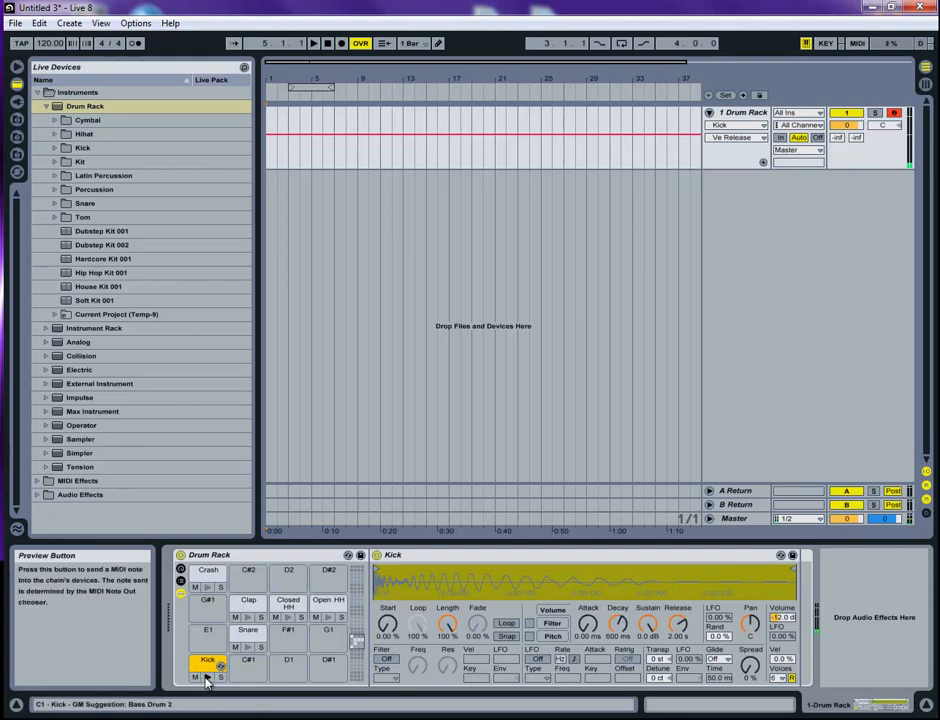
pyautogui.click(783, 620)
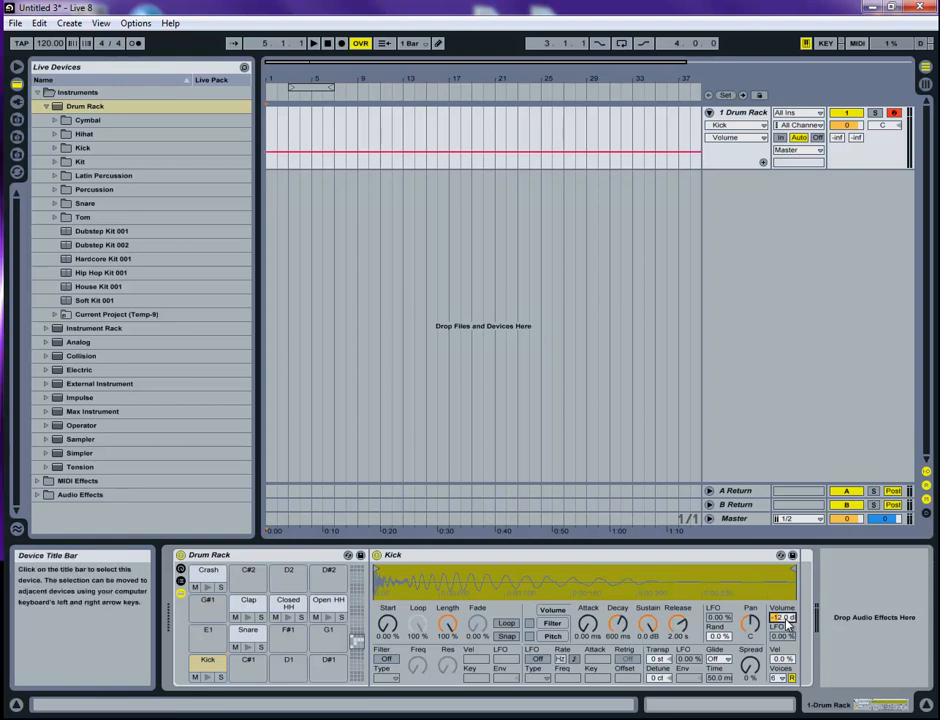
pyautogui.moveTo(786, 621); pyautogui.dragTo(786, 616)
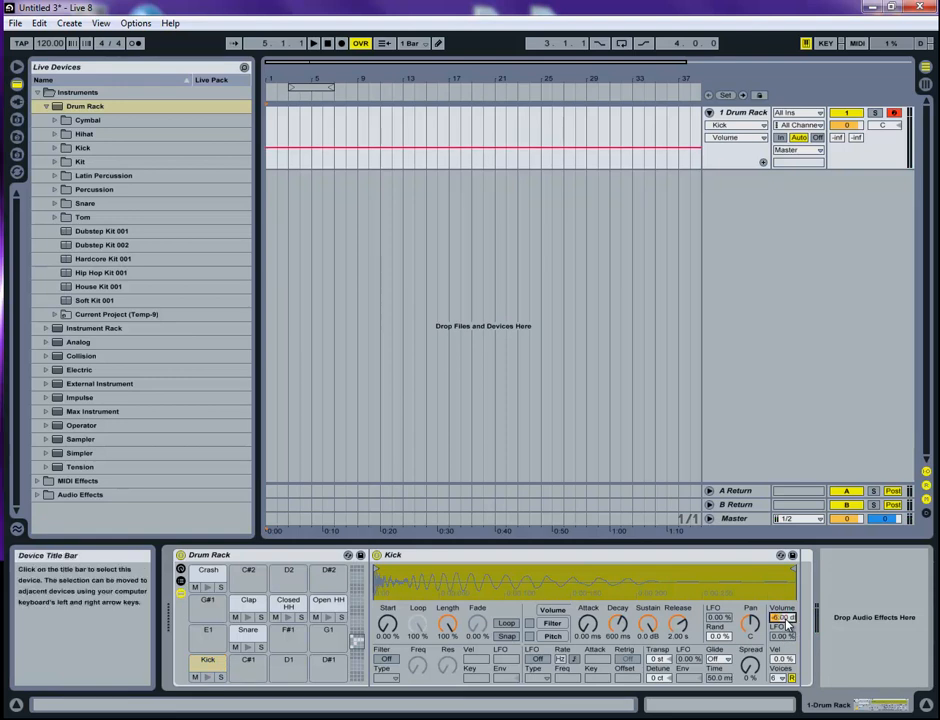
# Set the Snare's release to 2000 ms and its volume to -6 dB.
pyautogui.click(251, 634)
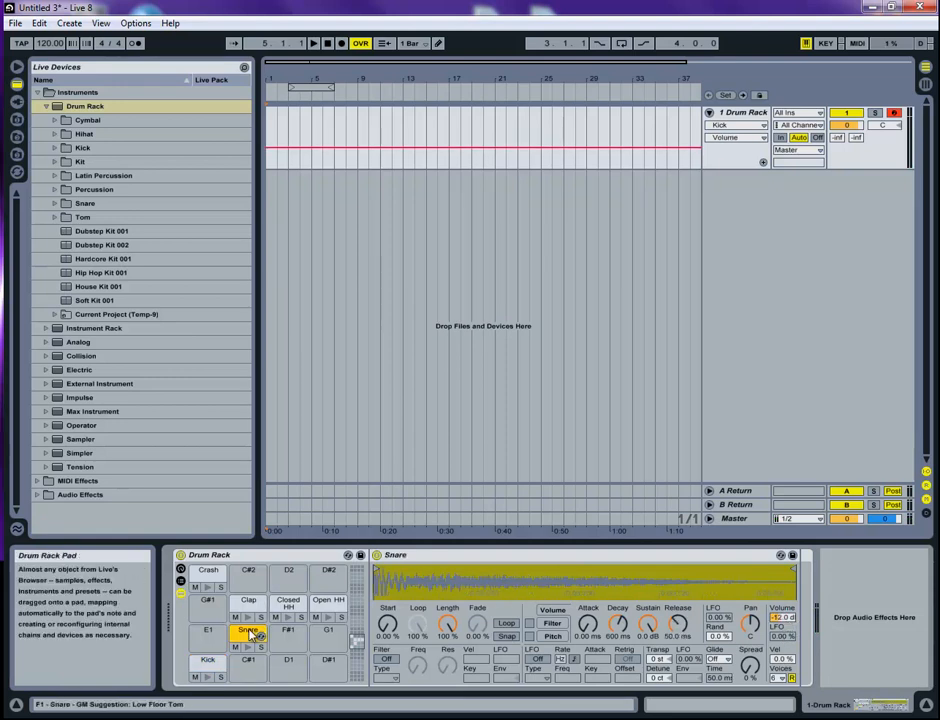
pyautogui.click(680, 638)
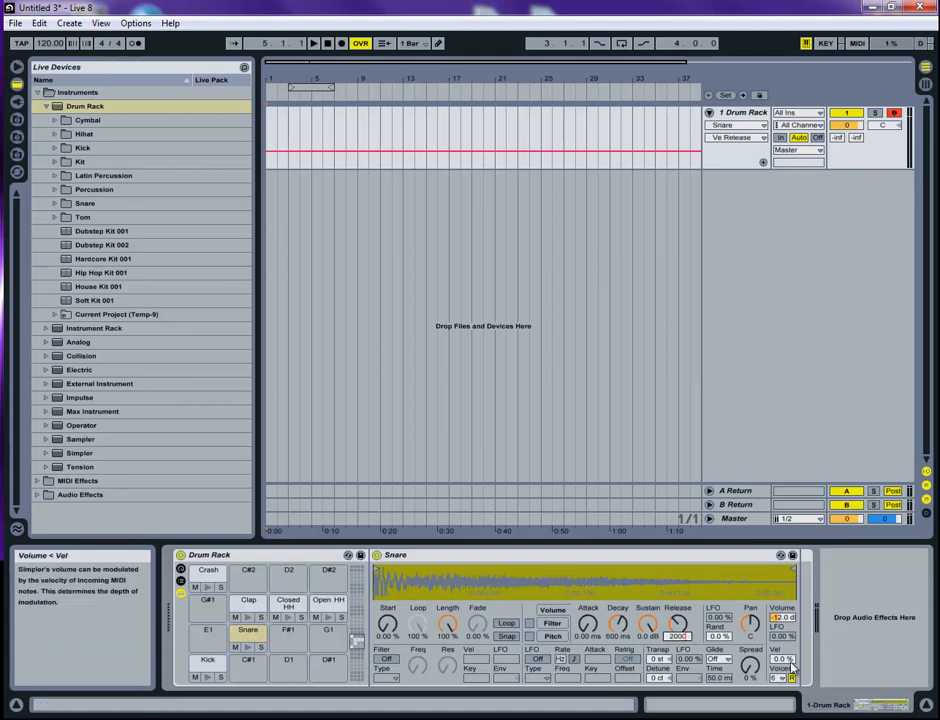
pyautogui.click(784, 618)
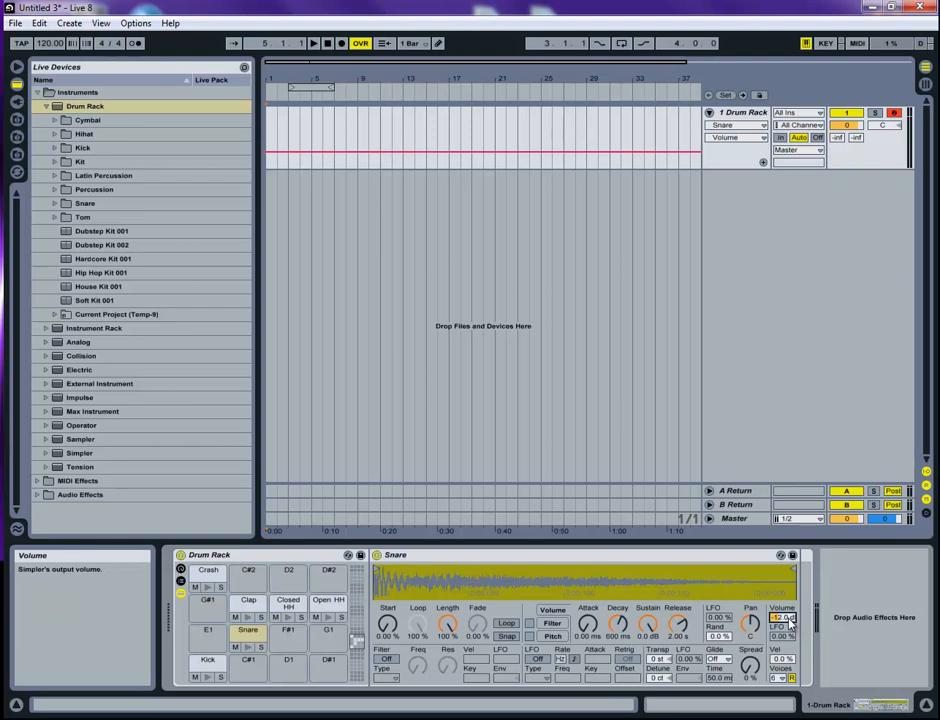
pyautogui.moveTo(788, 619); pyautogui.dragTo(787, 611)
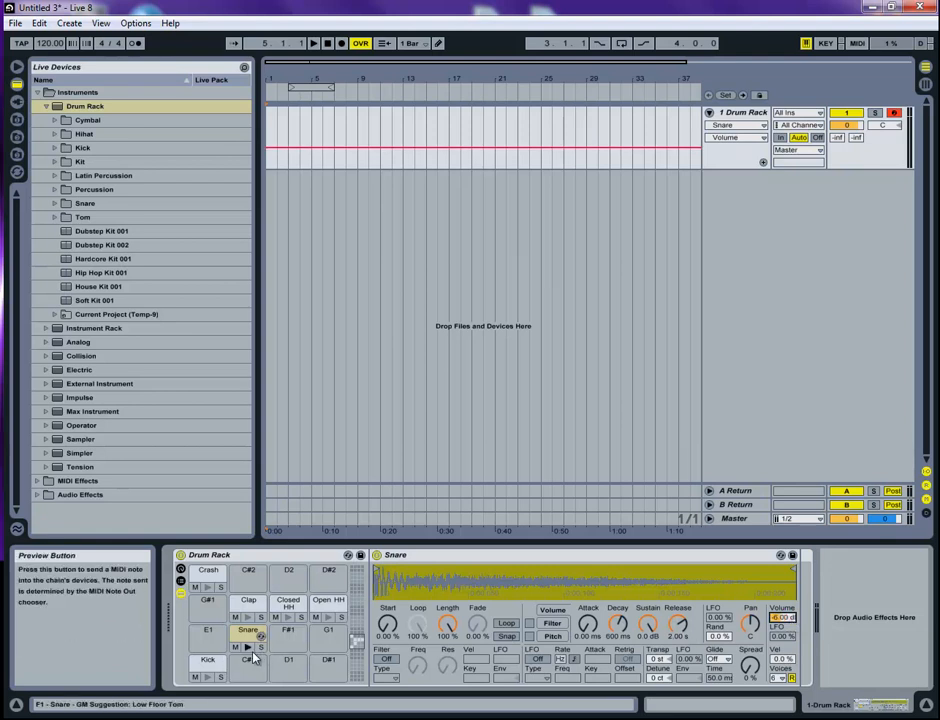
# Set the Clap's volume to -6 dB.
pyautogui.click(248, 601)
pyautogui.click(786, 619)
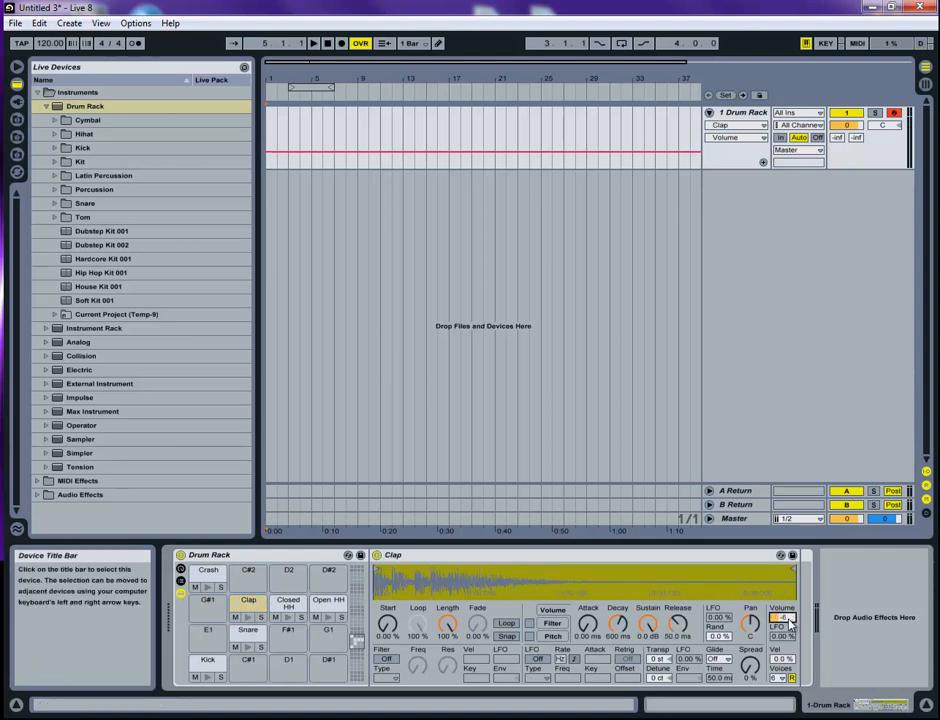
pyautogui.press('Return')
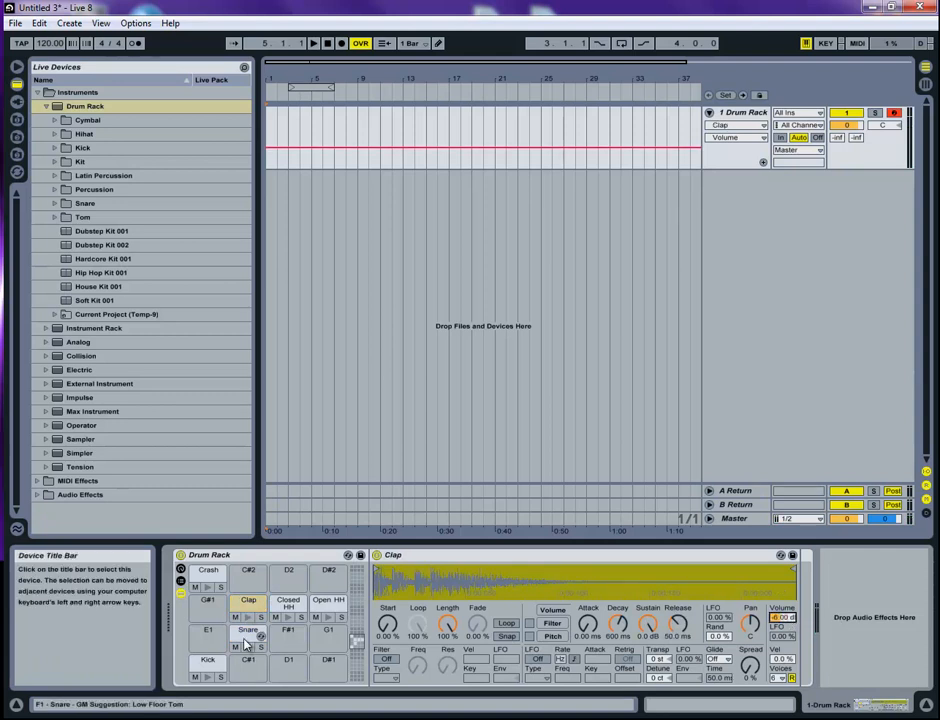
# Set the release of the Clap and Closed HH to 2000 ms and the Closed HH's volume to -6 dB.
pyautogui.click(677, 637)
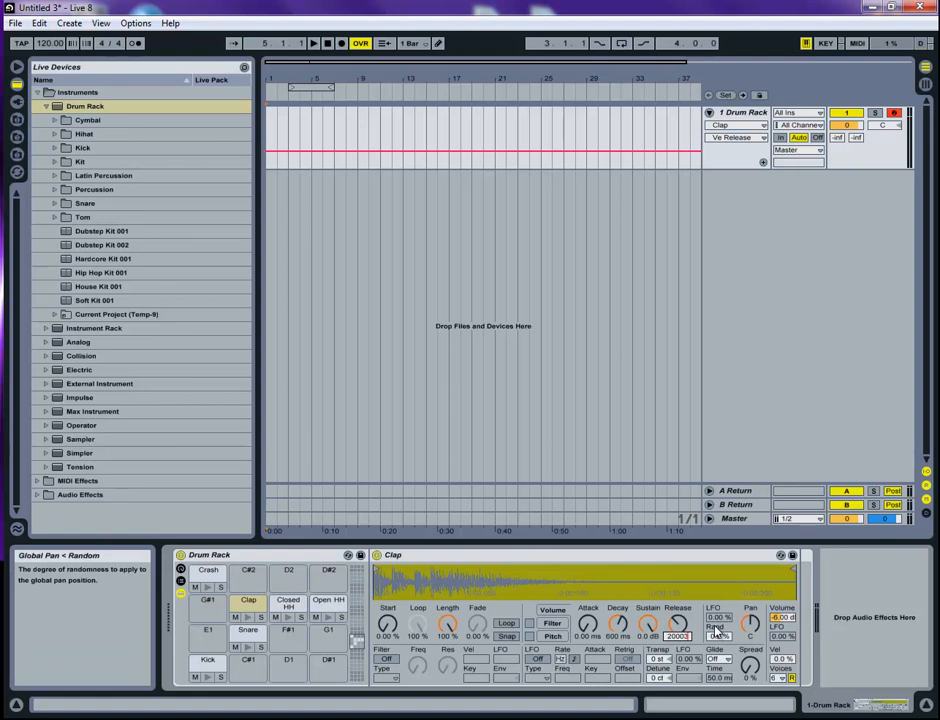
pyautogui.click(288, 604)
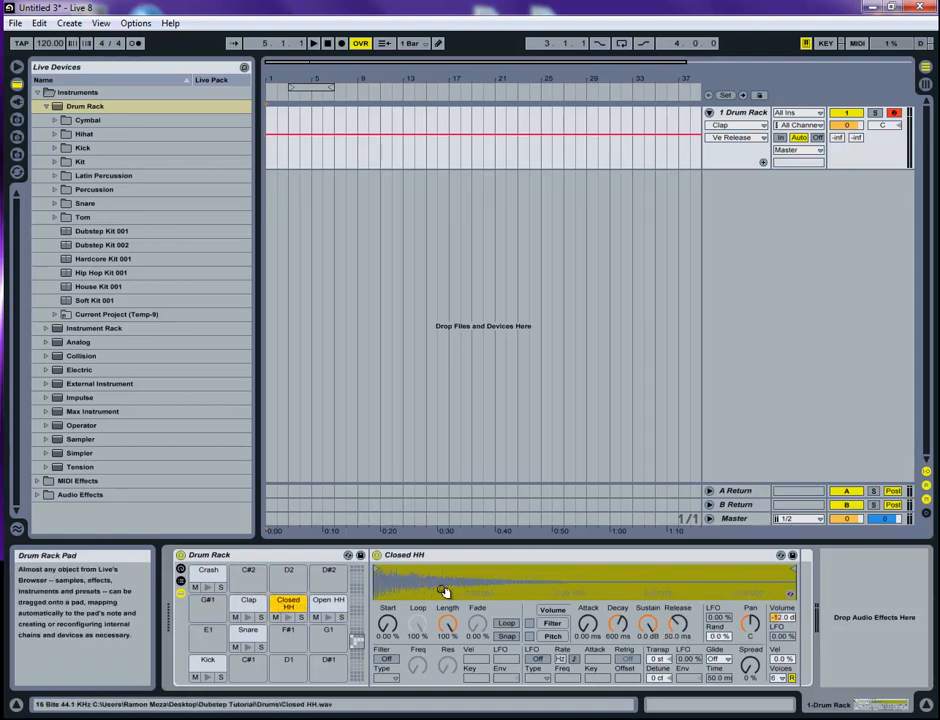
pyautogui.click(679, 634)
pyautogui.write('2000')
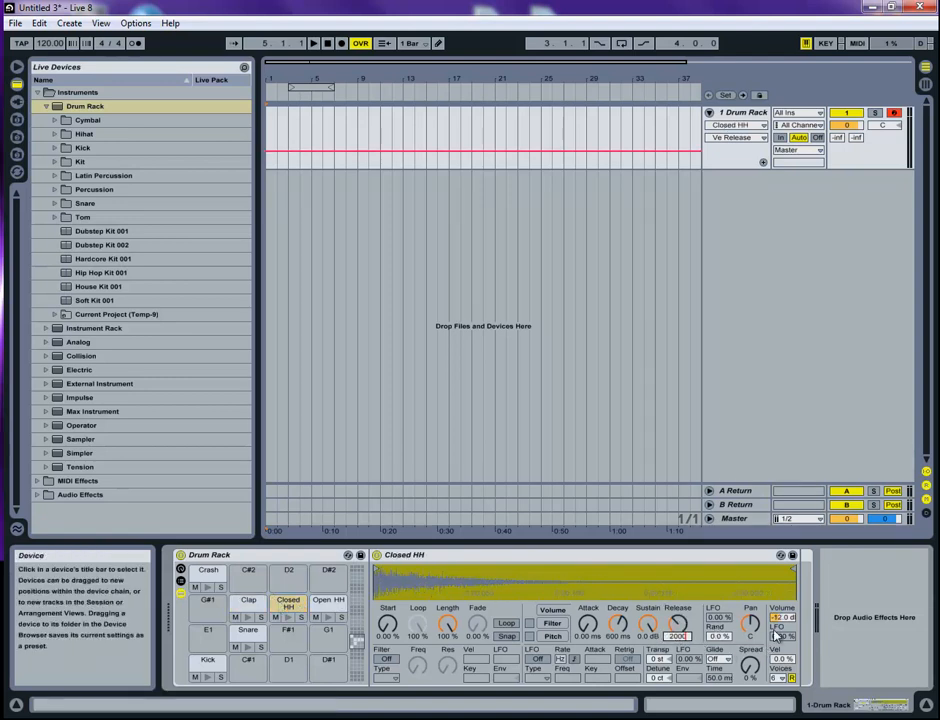
pyautogui.click(783, 619)
pyautogui.write('-12')
pyautogui.press('Return')
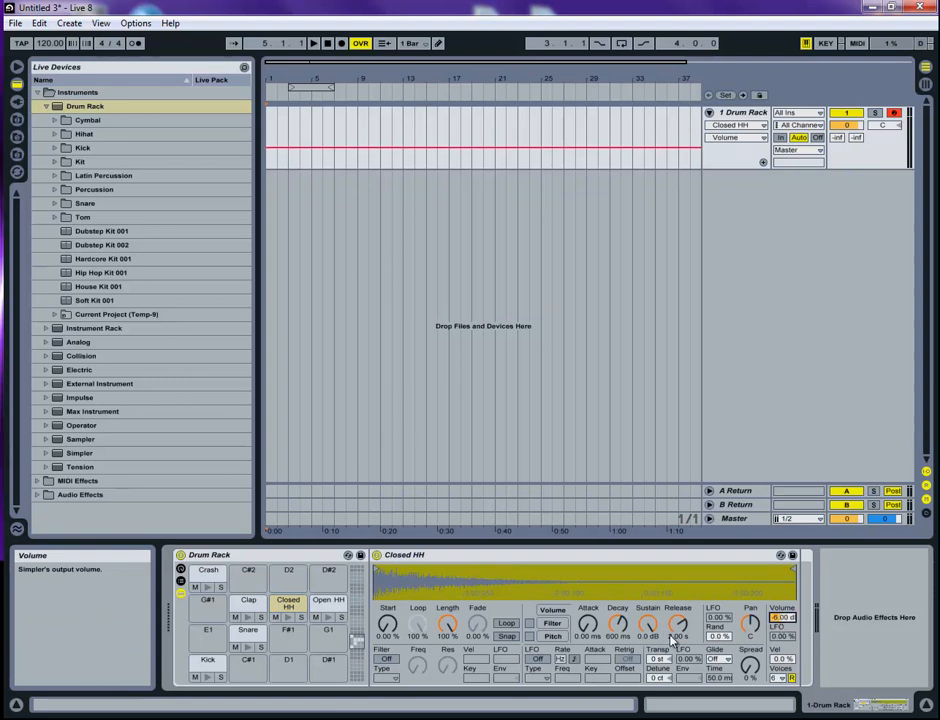
# Set the Open HH's release to 2000 ms and its volume to 6 dB.
pyautogui.click(328, 604)
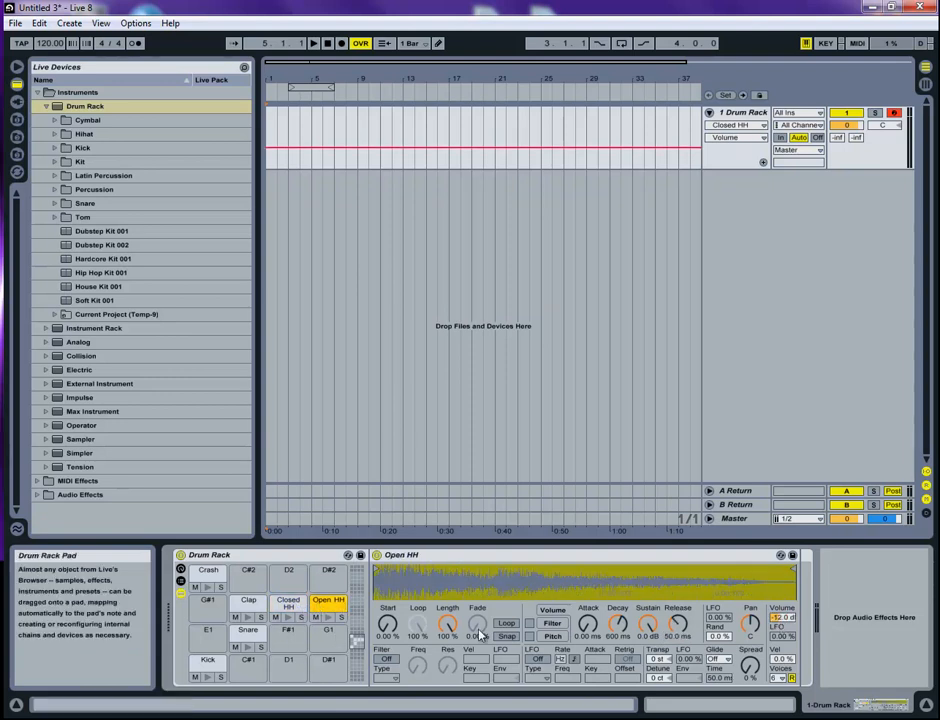
pyautogui.click(678, 636)
pyautogui.write('2000')
pyautogui.press('Return')
pyautogui.click(780, 617)
pyautogui.write('6')
pyautogui.press('Return')
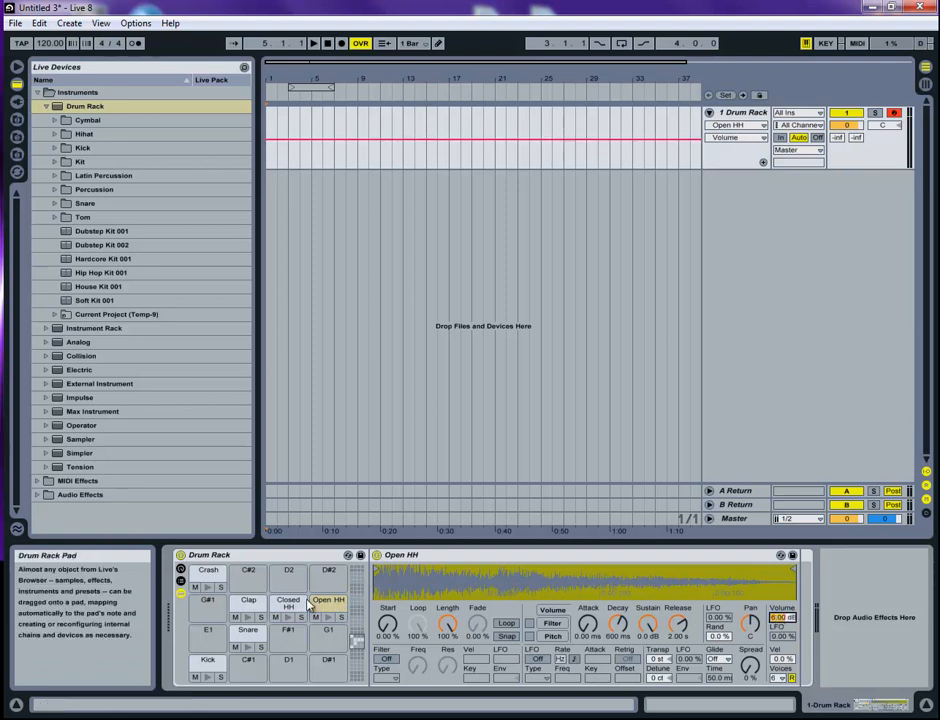
# Set the Crash's volume to -6 dB and its release to 2.00 s.
pyautogui.click(208, 571)
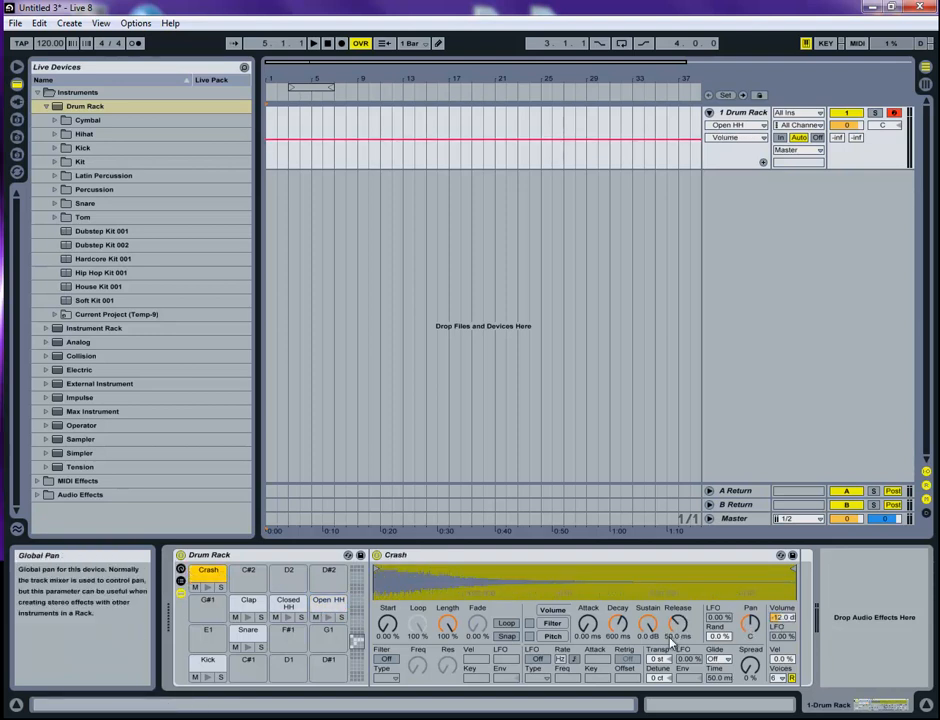
pyautogui.click(780, 617)
pyautogui.click(676, 636)
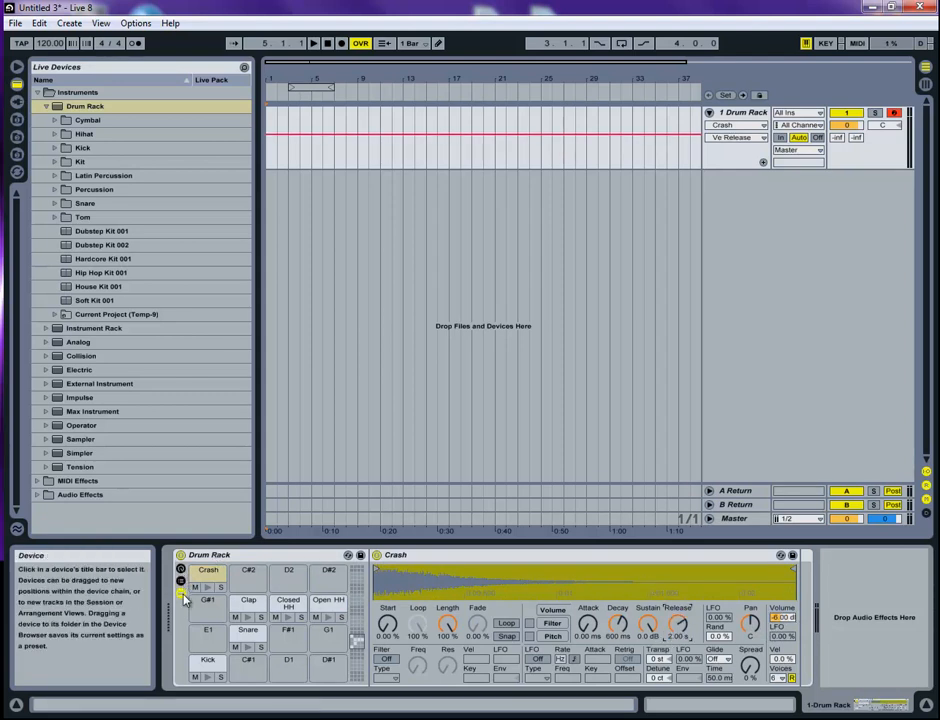
# Show the Drum Rack's chain list in place of the devices, and restore the device view.
pyautogui.click(180, 593)
pyautogui.click(180, 581)
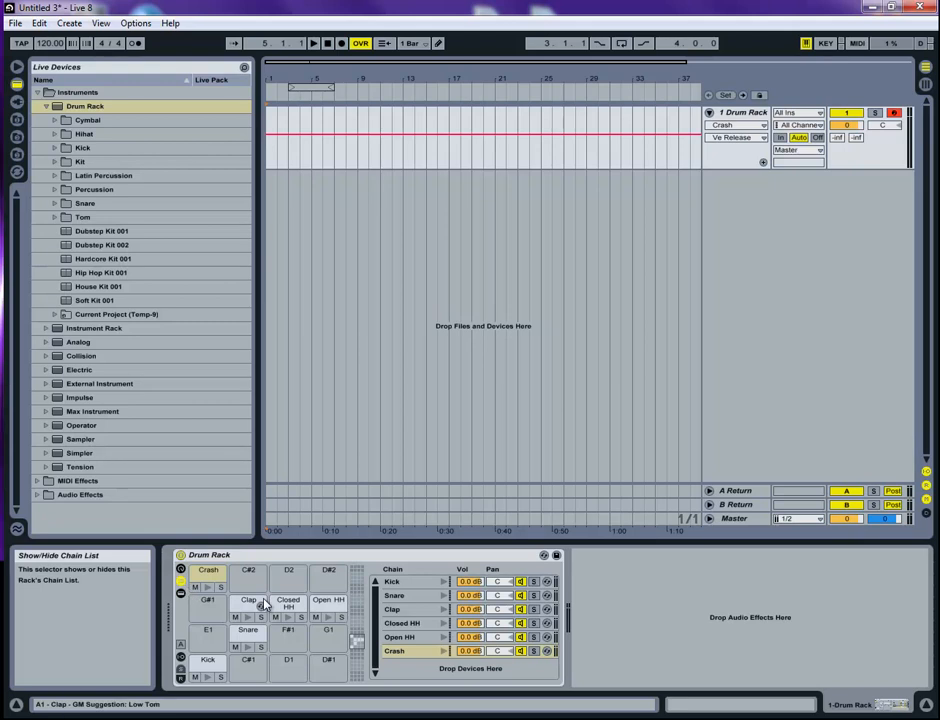
pyautogui.click(180, 593)
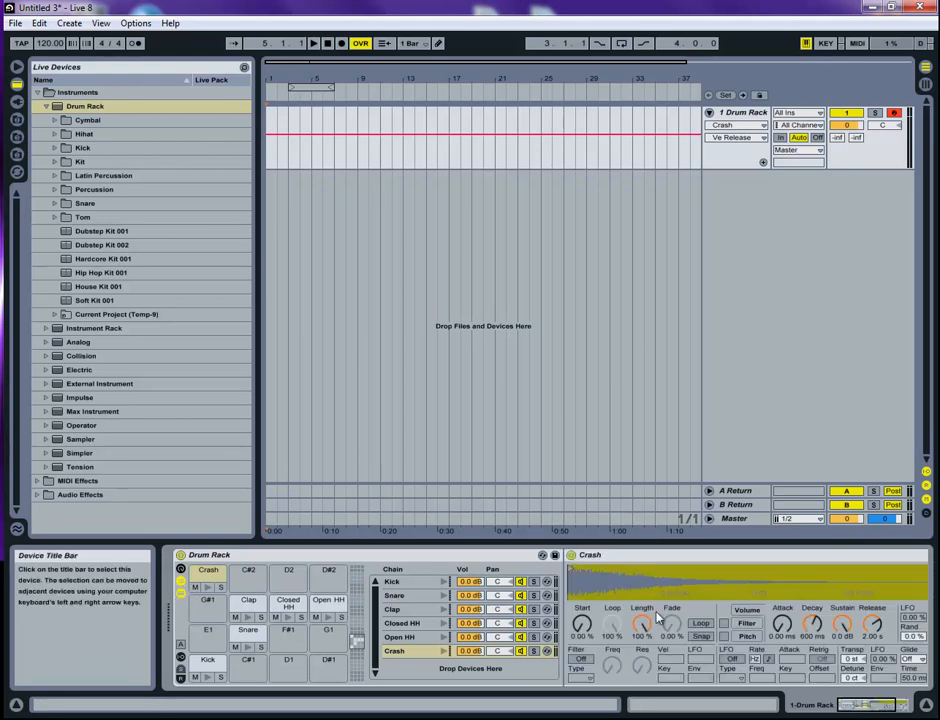
pyautogui.click(181, 581)
# Preview the Crash pad, try a shorter release, and preview it again for comparison.
pyautogui.click(208, 589)
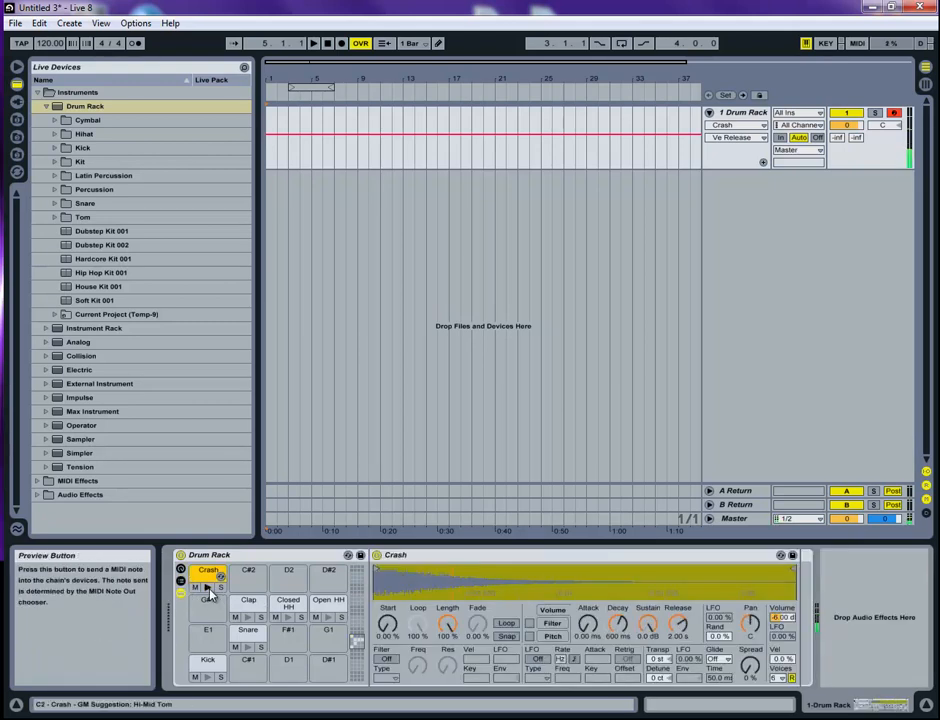
pyautogui.click(208, 588)
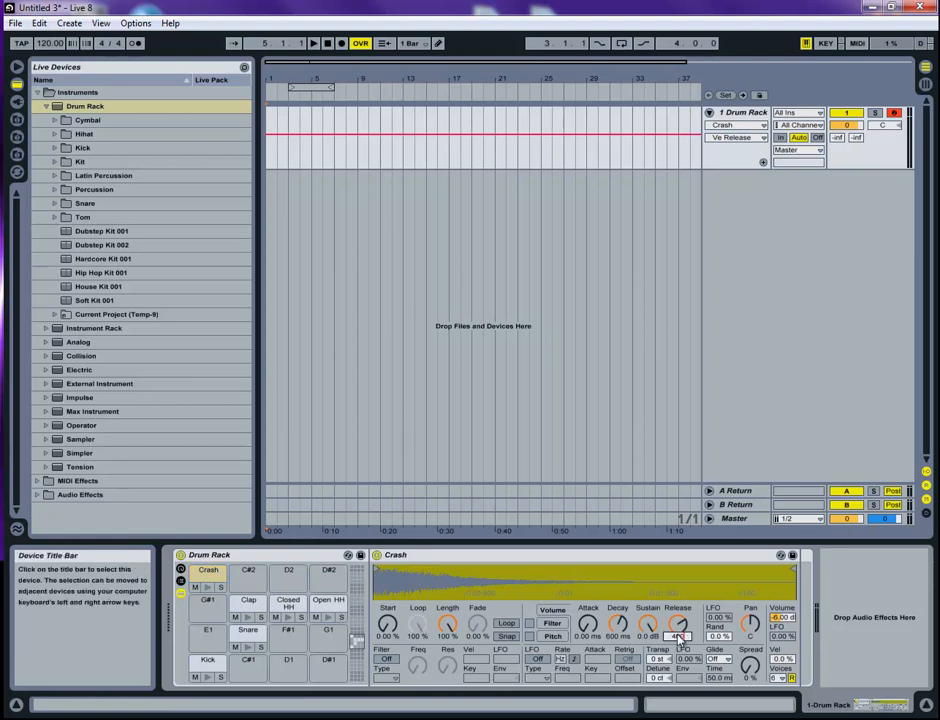
pyautogui.click(209, 590)
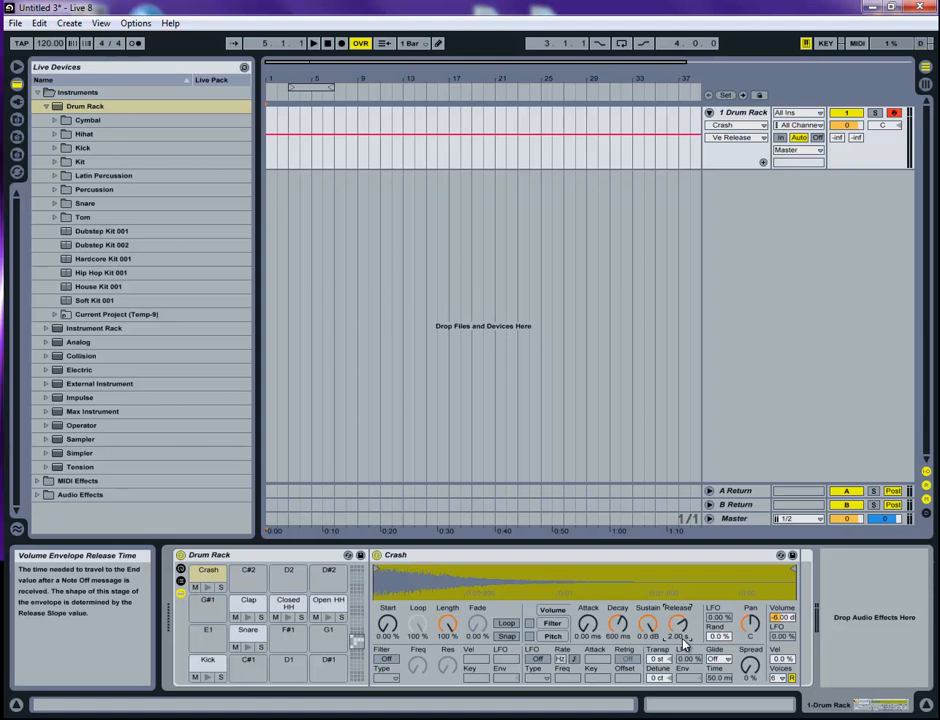
# Set the Crash's release to 2.50 s and preview the pad.
pyautogui.press('Return')
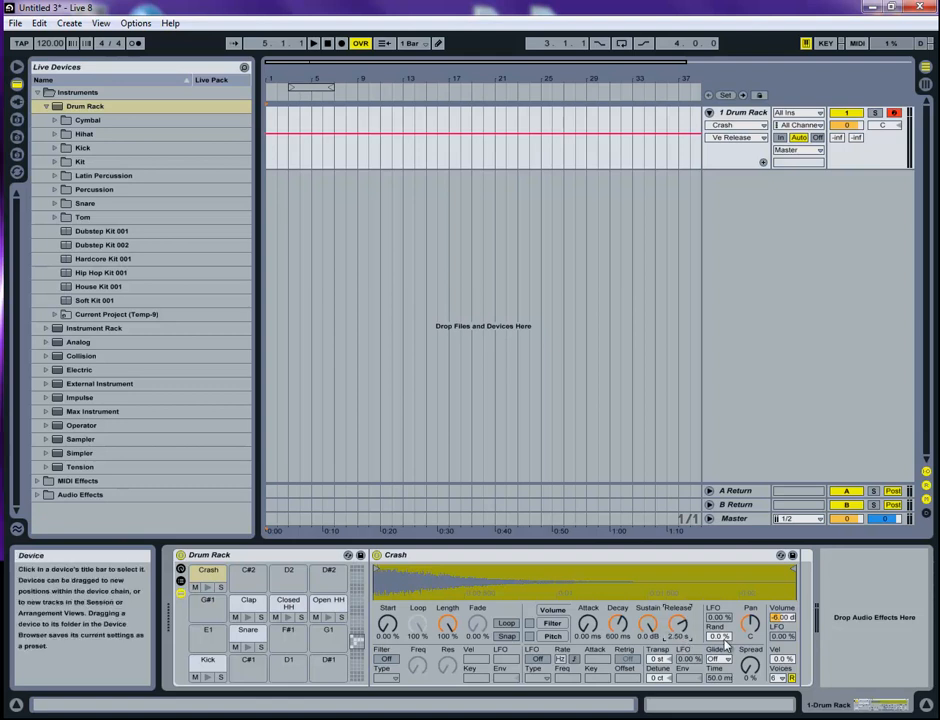
pyautogui.click(208, 588)
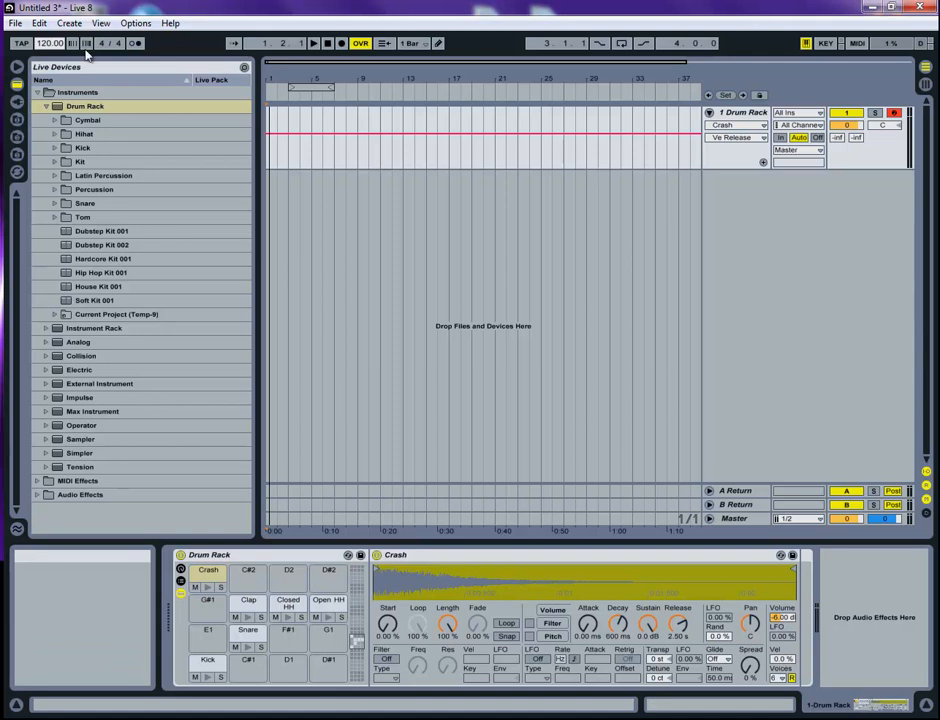
# Set the tempo to 140 BPM and loop the first eight bars of the arrangement.
pyautogui.write('140')
pyautogui.press('Return')
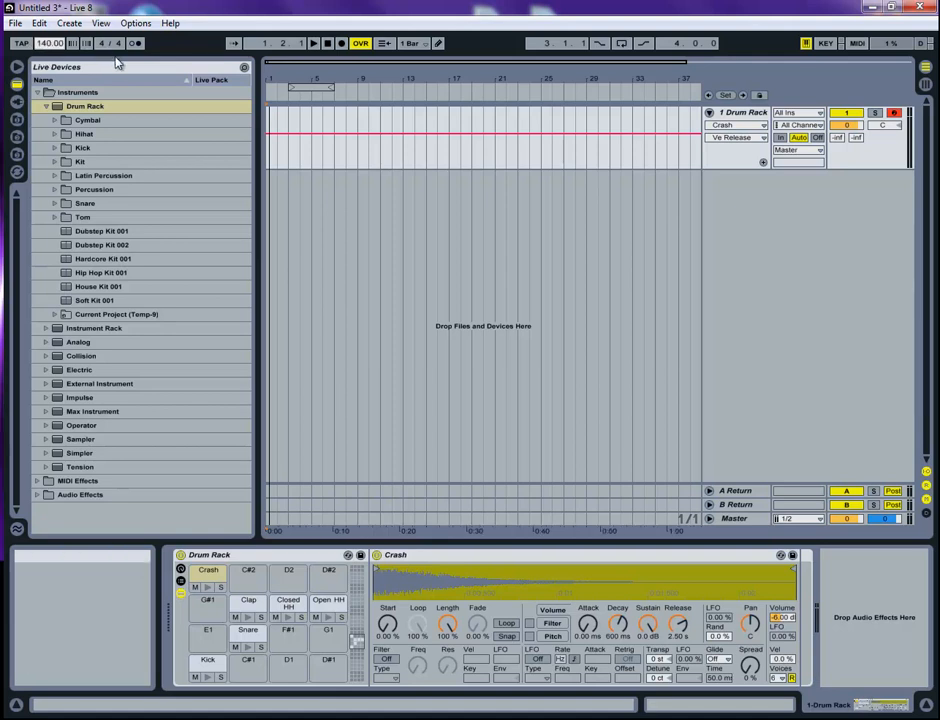
pyautogui.click(621, 44)
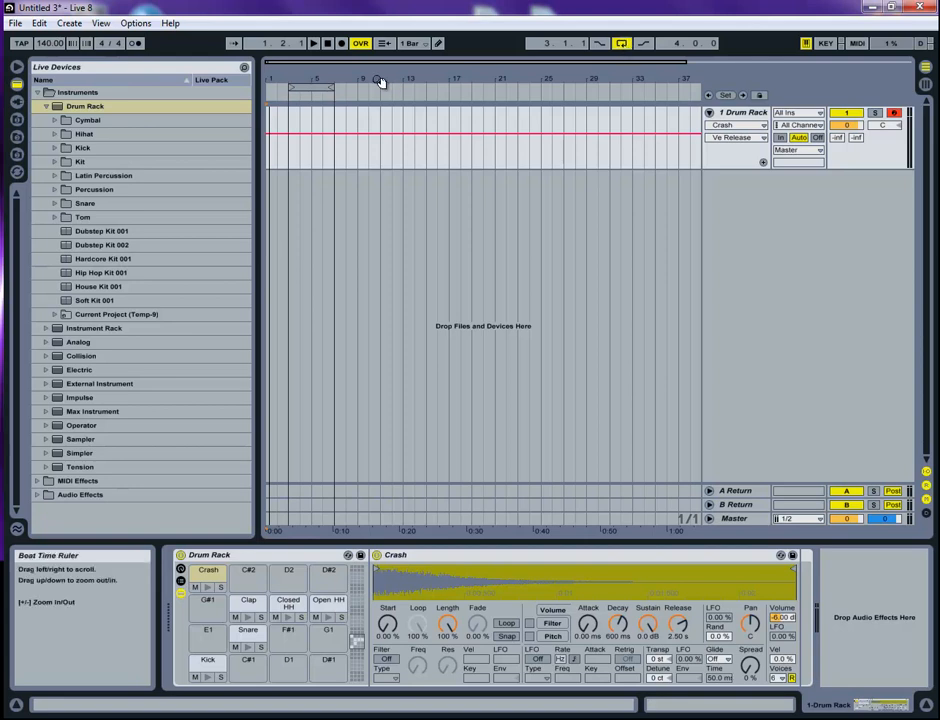
pyautogui.moveTo(315, 86); pyautogui.dragTo(355, 87)
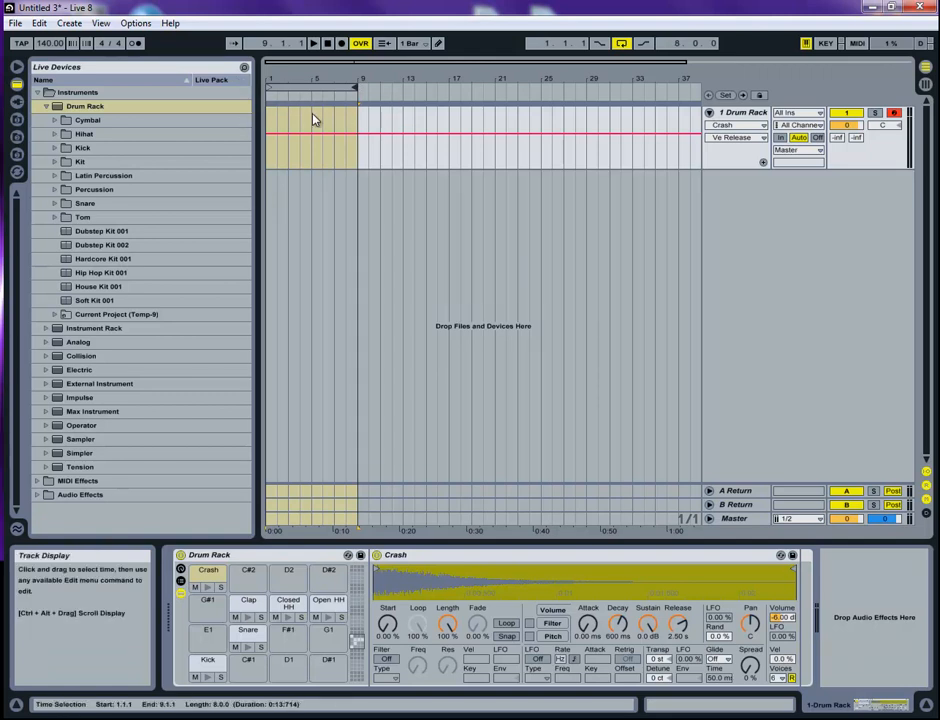
# Insert an eight-bar MIDI clip from bar 1 to bar 9 on the Drum Rack track and open it for editing.
pyautogui.moveTo(359, 123); pyautogui.dragTo(266, 132)
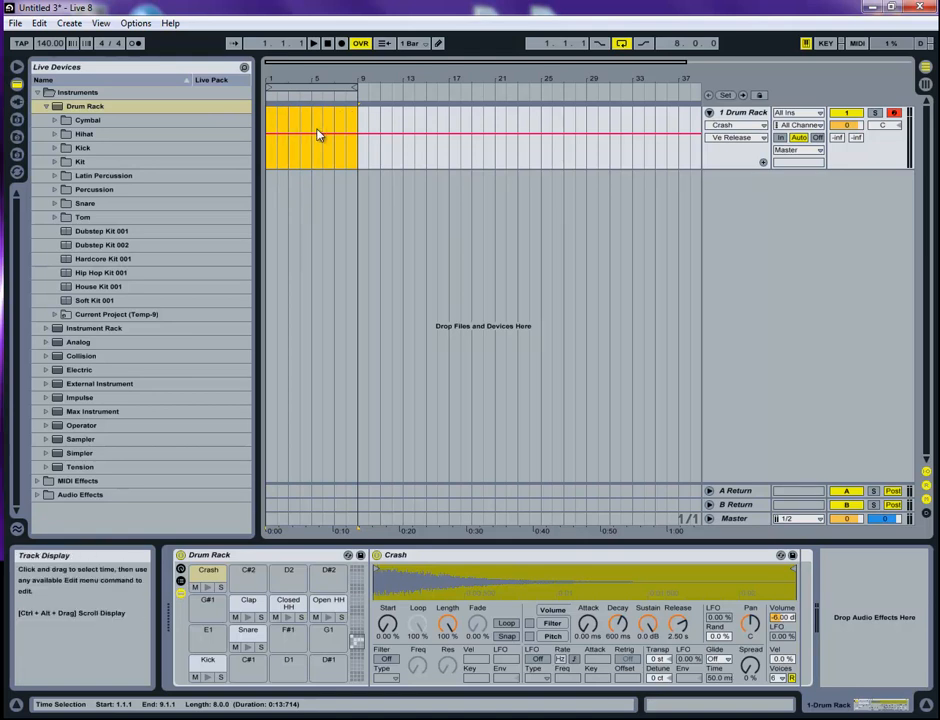
pyautogui.rightClick(325, 120)
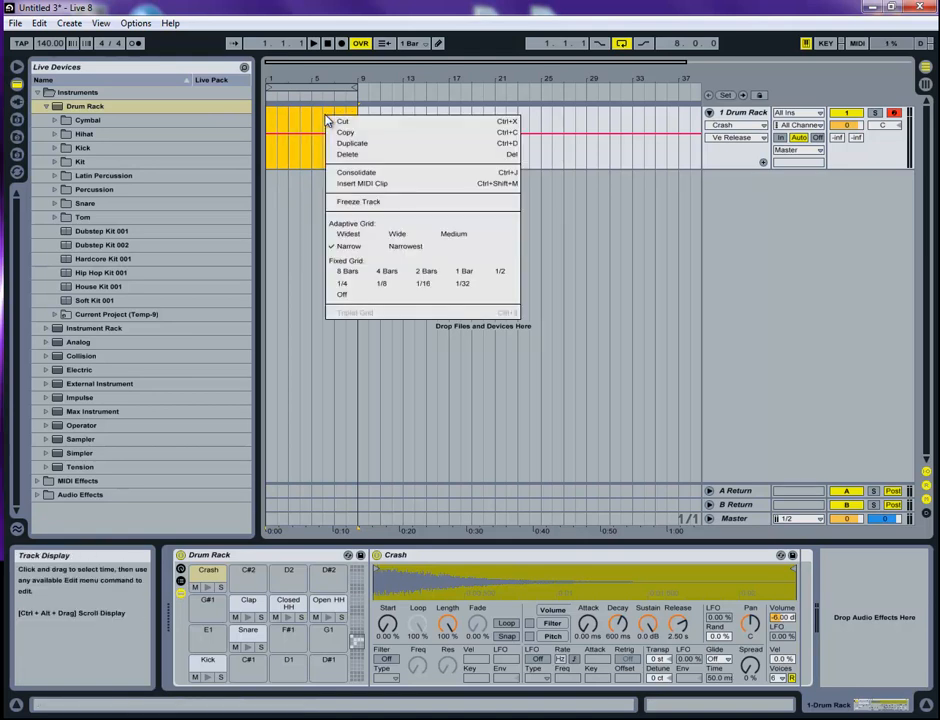
pyautogui.click(379, 186)
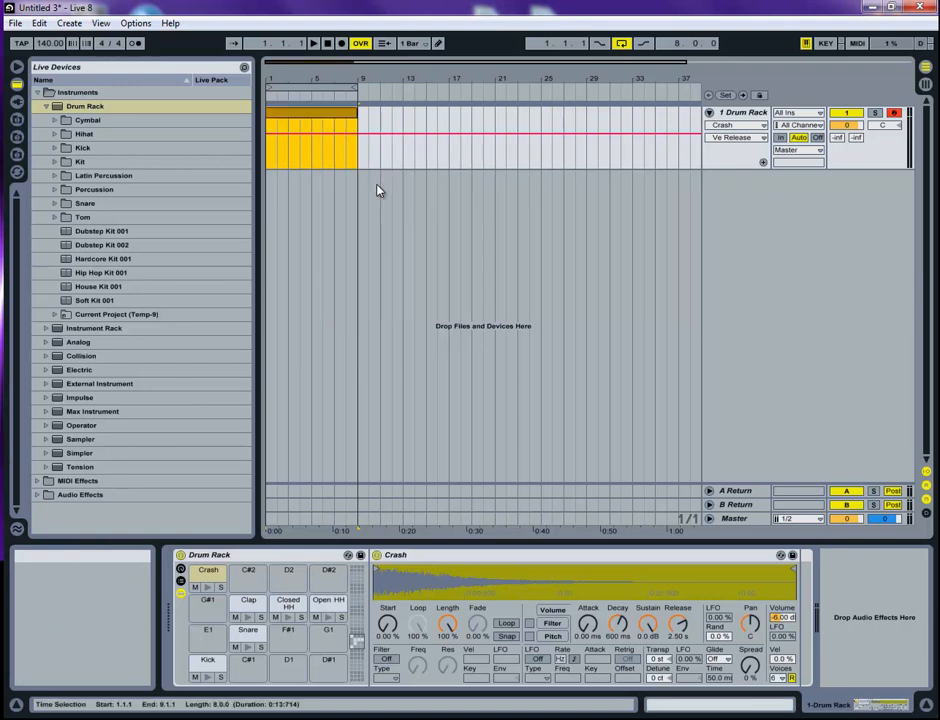
pyautogui.doubleClick(321, 122)
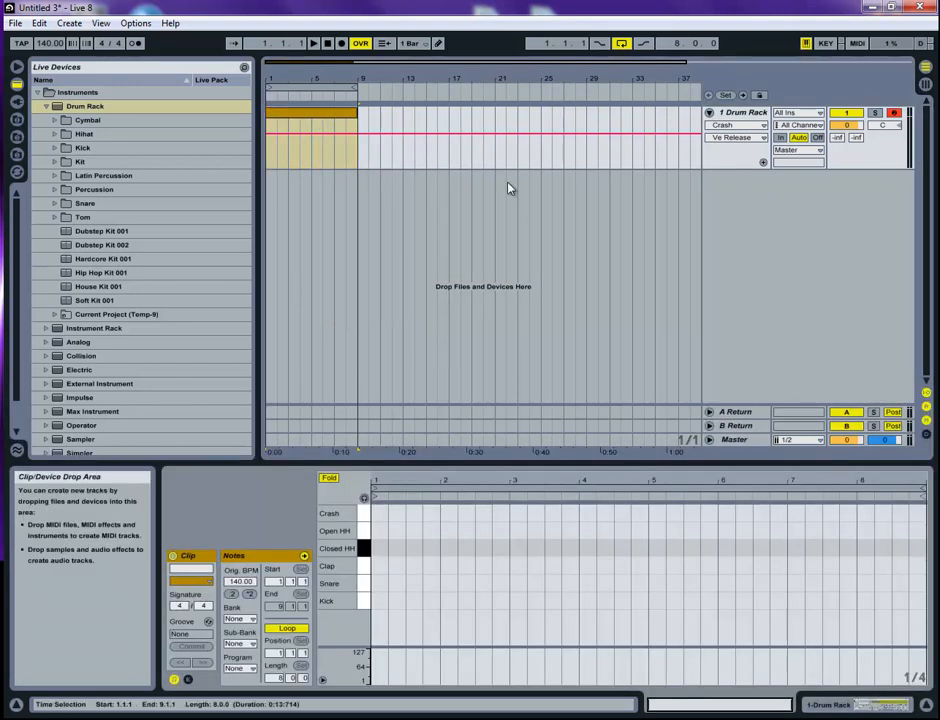
pyautogui.doubleClick(382, 603)
pyautogui.moveTo(384, 602)
pyautogui.mouseDown()
pyautogui.moveTo(405, 606)
pyautogui.moveTo(397, 605)
pyautogui.mouseUp()
pyautogui.doubleClick(397, 604)
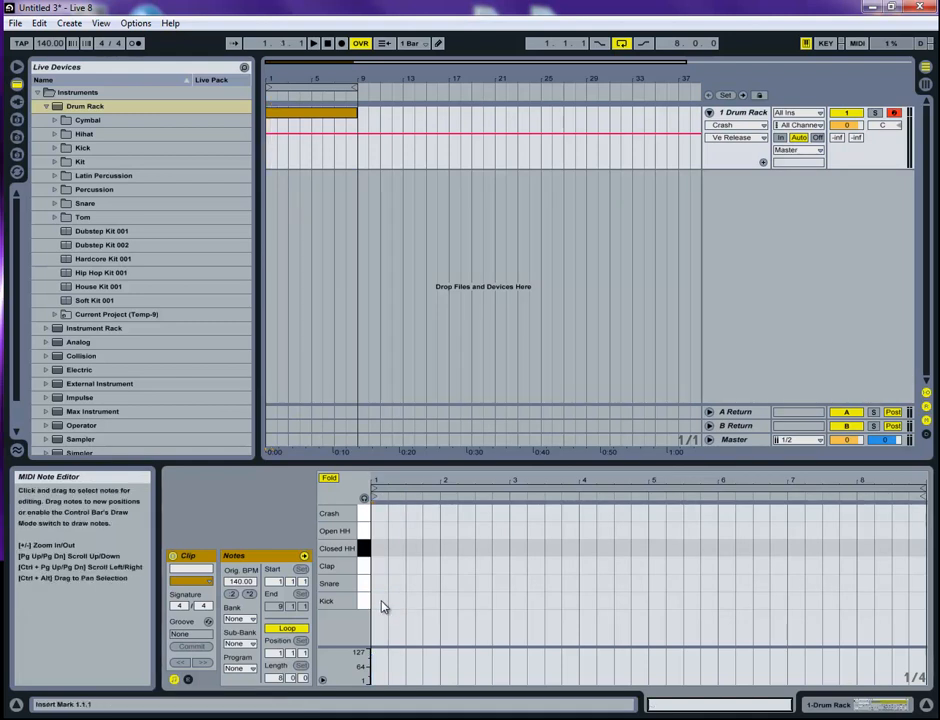
# Add a two-beat Kick note at 1.1.1 and two-beat Snare and Clap notes at 1.3.1, and play the bar.
pyautogui.doubleClick(384, 604)
pyautogui.moveTo(390, 598)
pyautogui.mouseDown()
pyautogui.moveTo(411, 605)
pyautogui.moveTo(404, 608)
pyautogui.mouseUp()
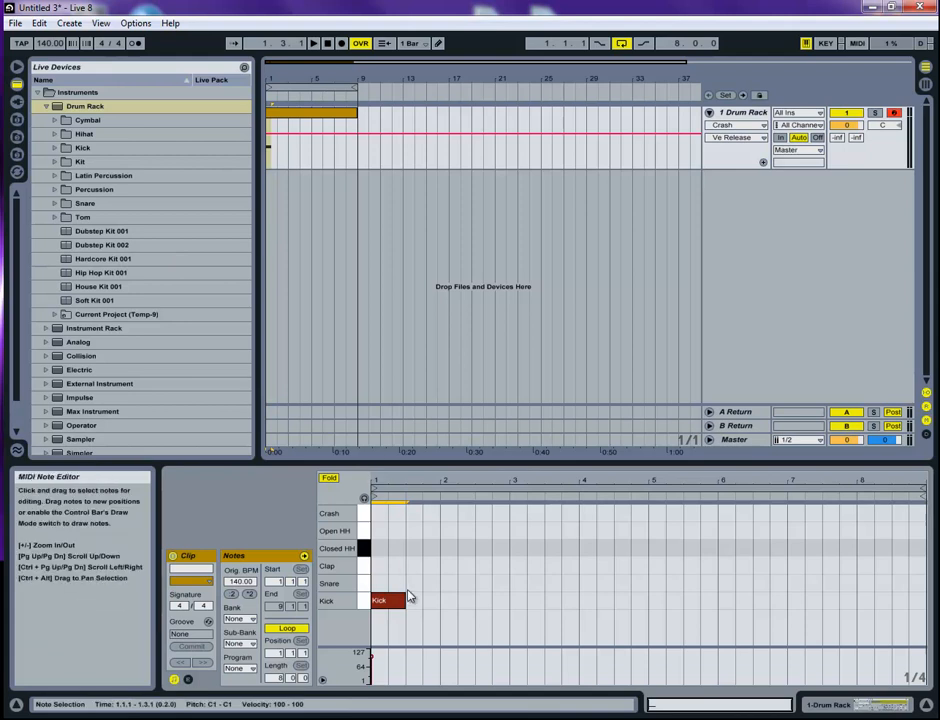
pyautogui.moveTo(389, 601)
pyautogui.mouseDown()
pyautogui.moveTo(411, 607)
pyautogui.moveTo(432, 592)
pyautogui.mouseUp()
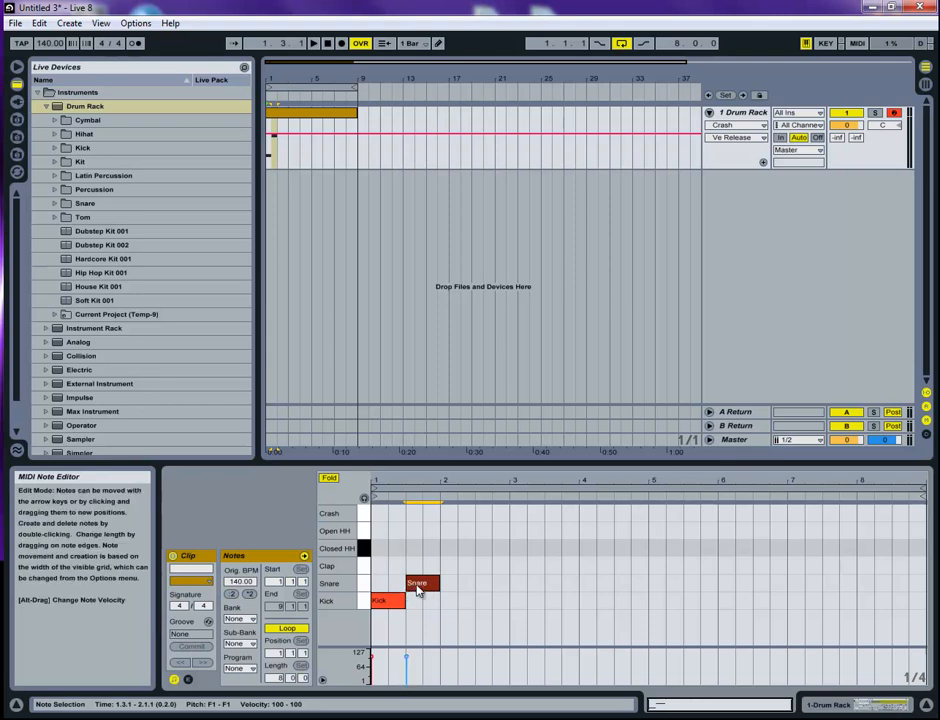
pyautogui.moveTo(420, 591); pyautogui.dragTo(436, 576)
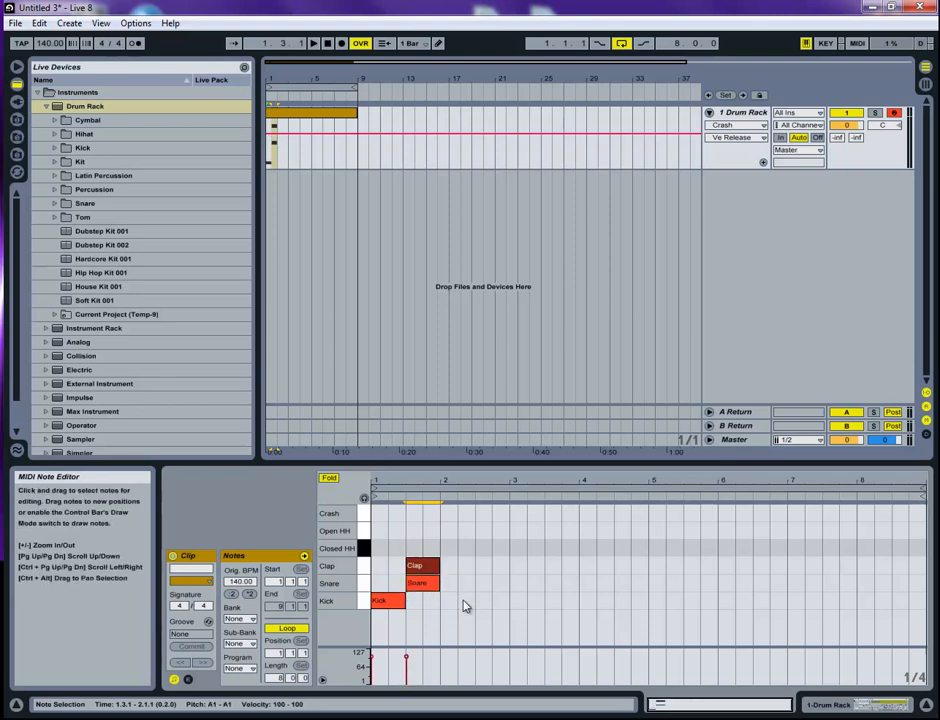
pyautogui.press('space')
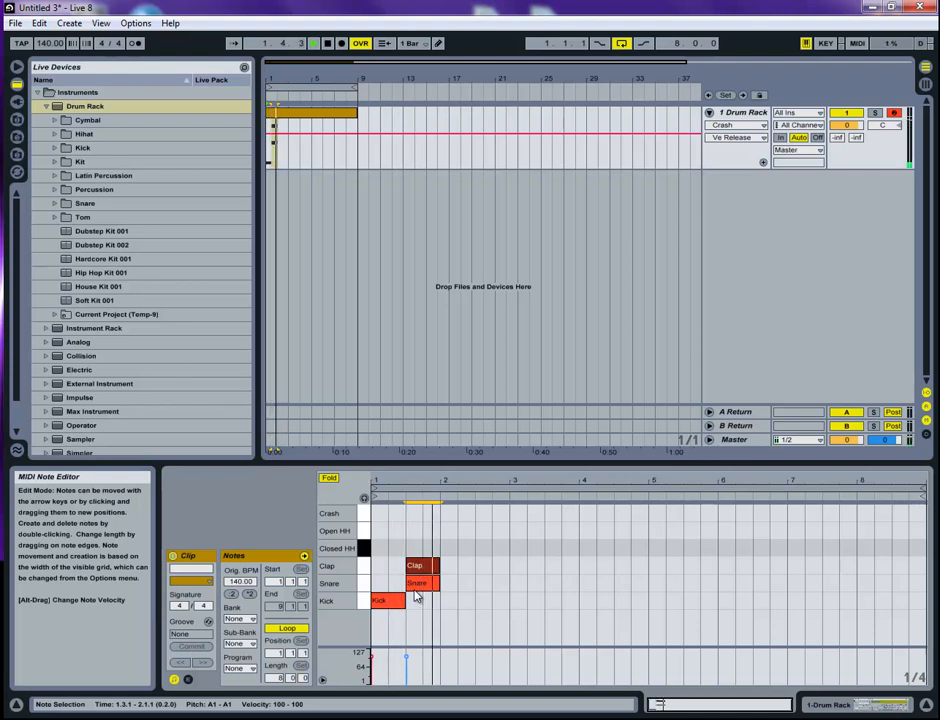
pyautogui.press('space')
# Copy the one-bar Kick, Snare and Clap pattern into bars 2 to 4 and play back the four bars.
pyautogui.moveTo(457, 602); pyautogui.dragTo(354, 541)
pyautogui.moveTo(387, 601); pyautogui.dragTo(587, 615)
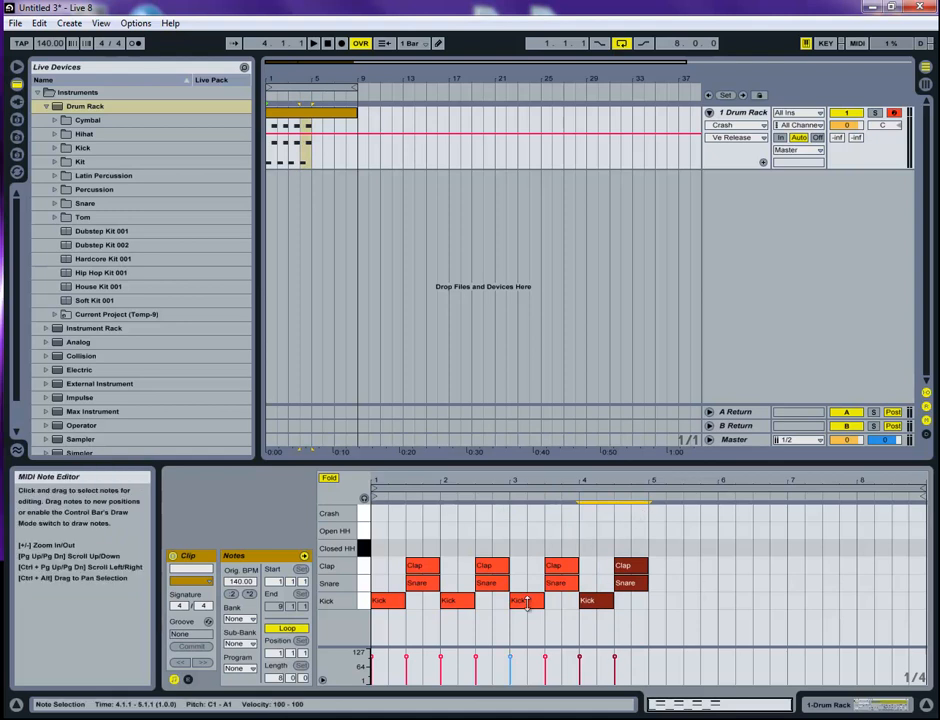
pyautogui.click(393, 556)
pyautogui.press('space')
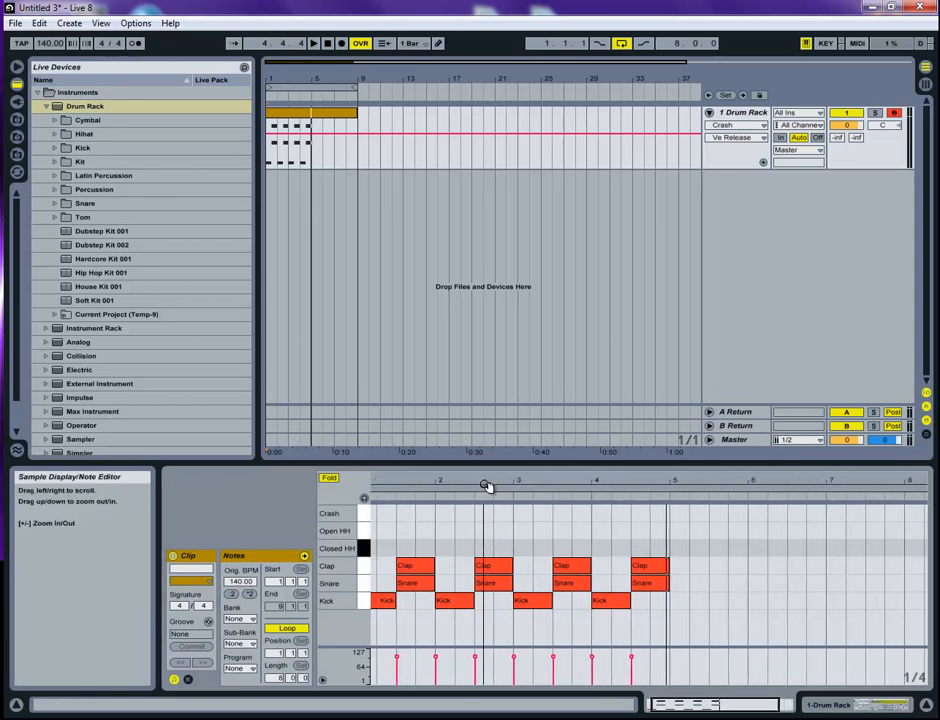
# Add an extra Kick note from 2.2.3 to 2.4.1 in bar 2 and play back the pattern.
pyautogui.click(496, 480)
pyautogui.moveTo(498, 480); pyautogui.dragTo(501, 479)
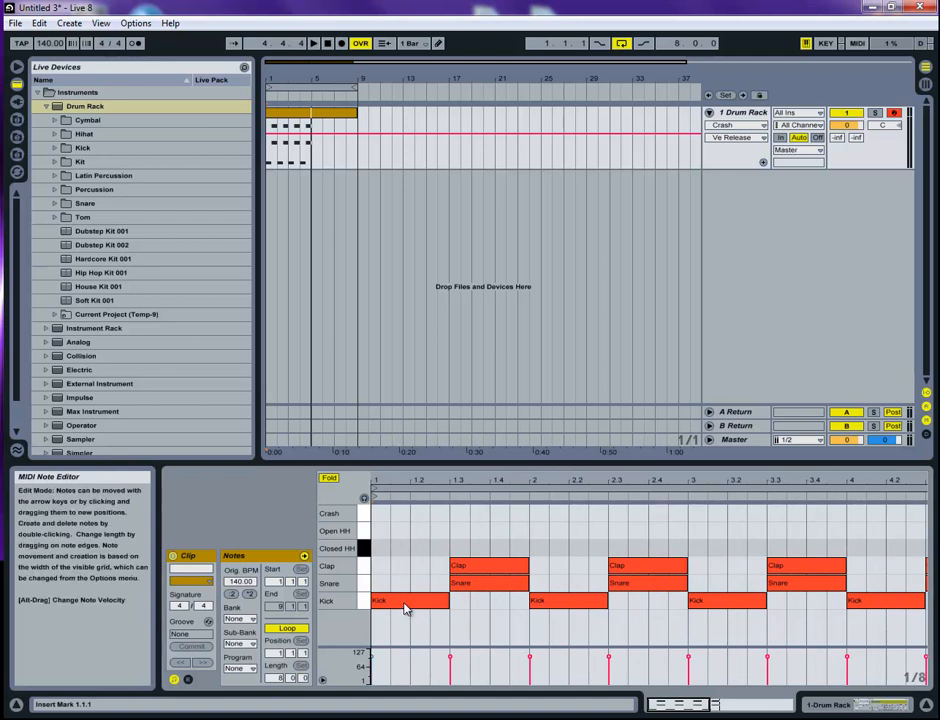
pyautogui.moveTo(405, 541); pyautogui.dragTo(537, 592)
pyautogui.click(407, 556)
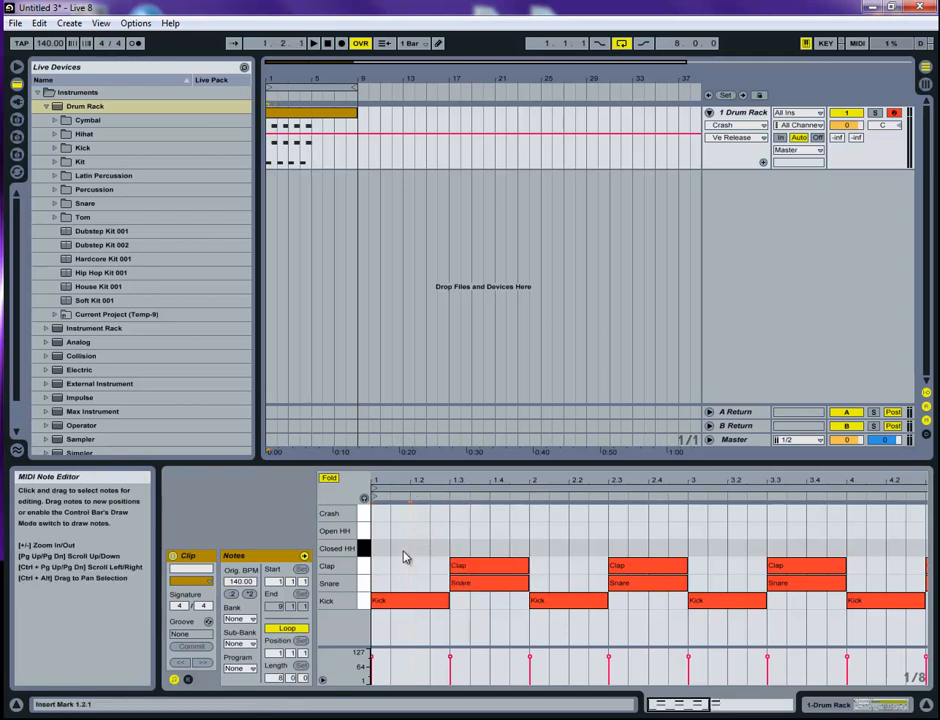
pyautogui.click(381, 566)
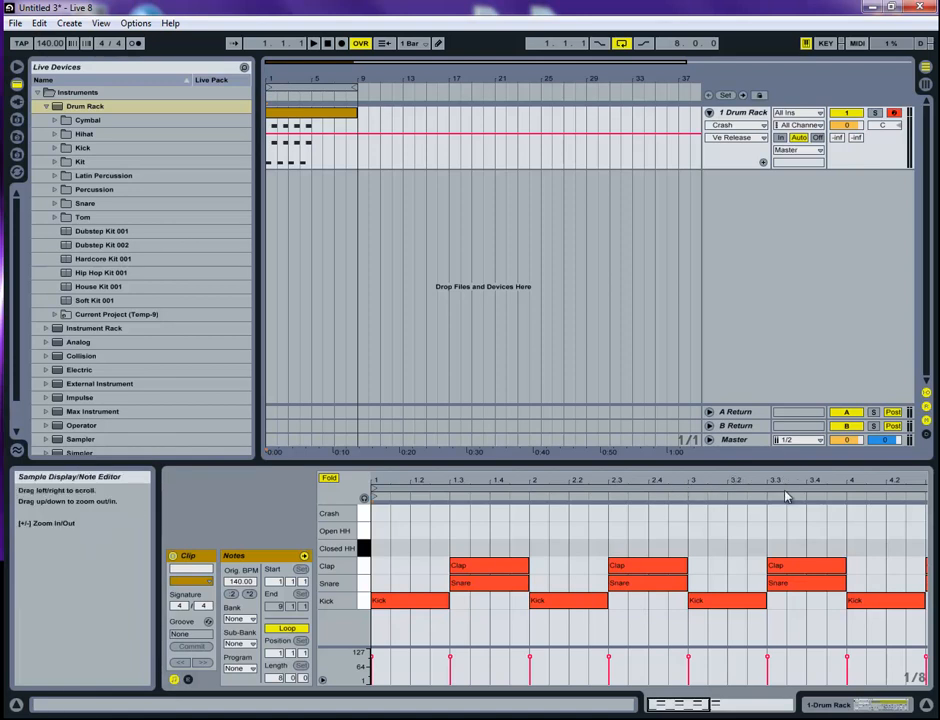
pyautogui.click(414, 571)
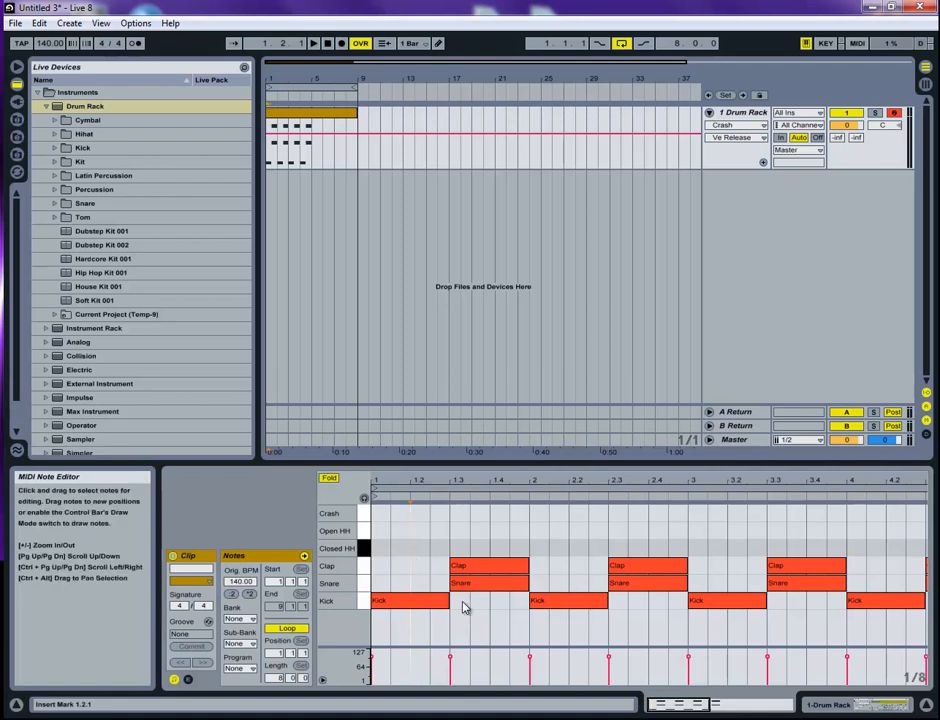
pyautogui.click(430, 602)
pyautogui.moveTo(609, 603); pyautogui.dragTo(596, 606)
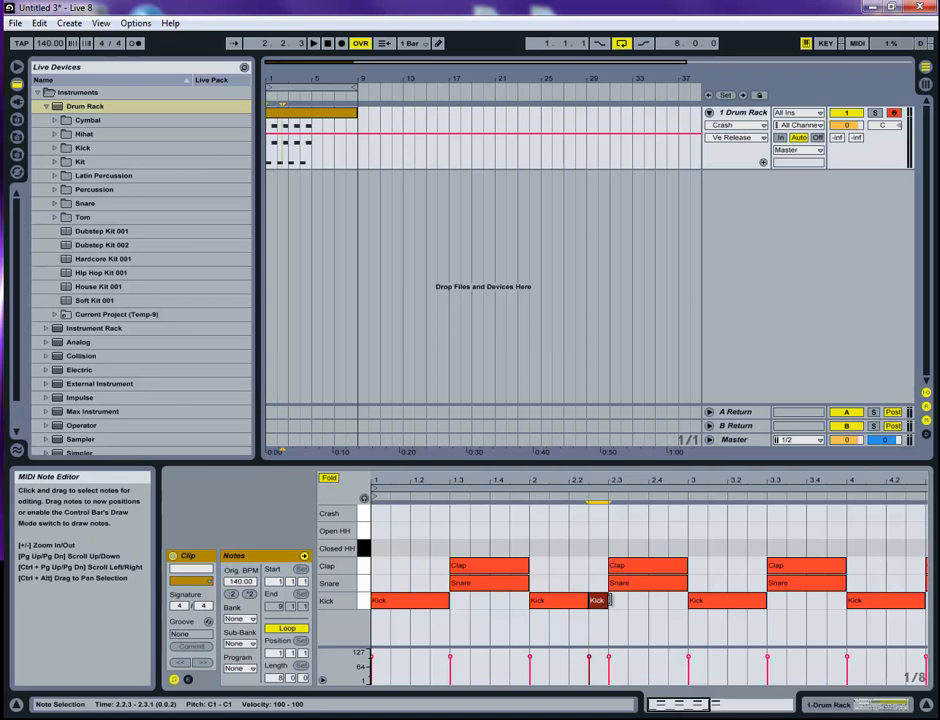
pyautogui.press('space')
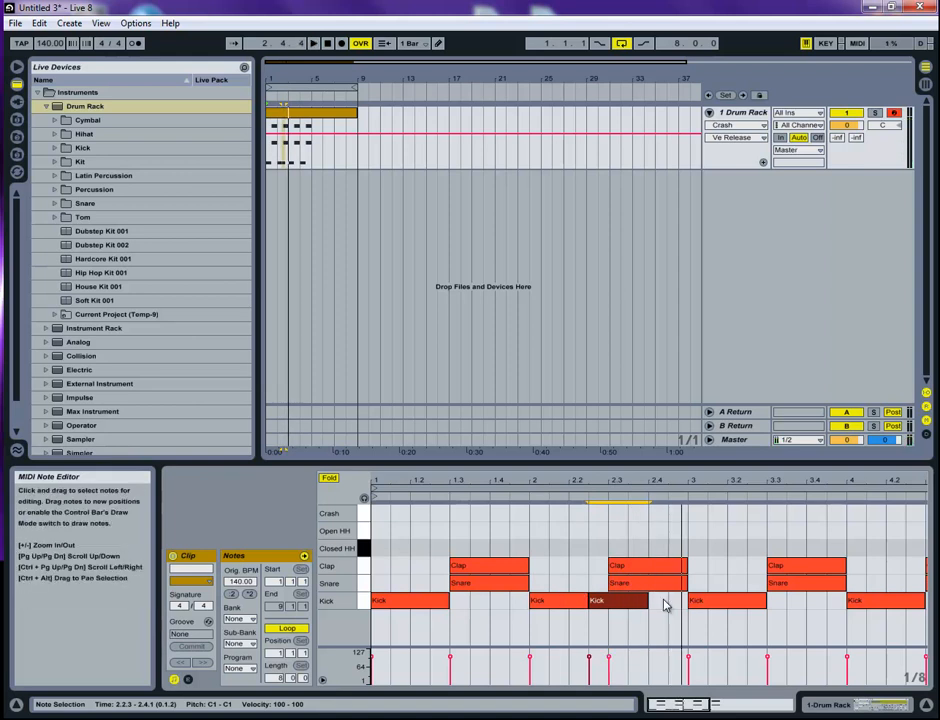
# Add Kick notes at 2.4.1, 3.2.3 and 3.2.4, ending the last one at 3.3.3, and play back the result.
pyautogui.doubleClick(660, 601)
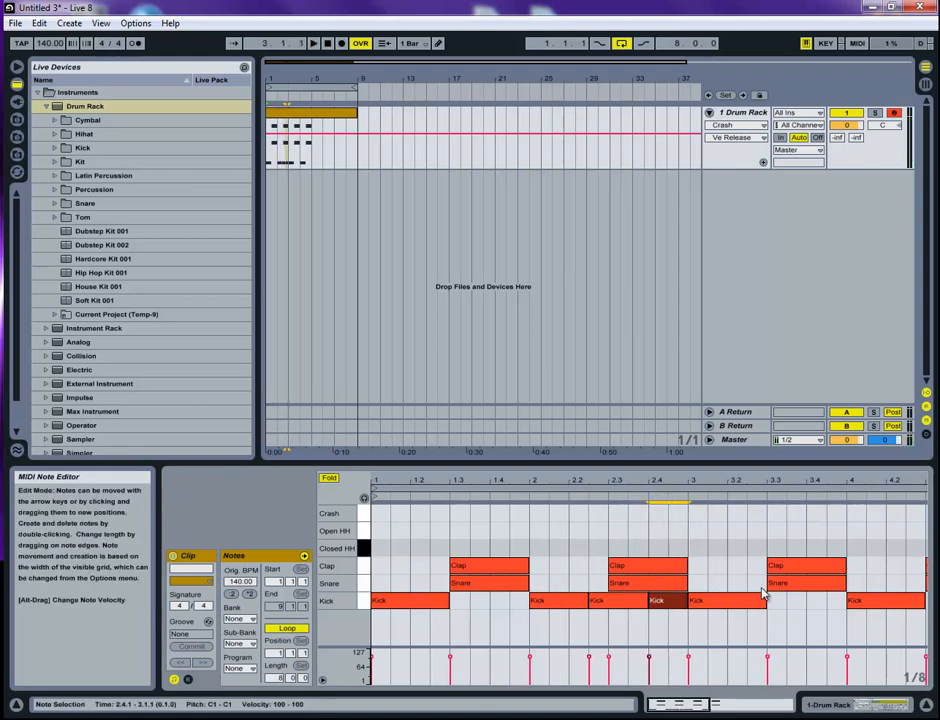
pyautogui.moveTo(762, 485); pyautogui.dragTo(763, 483)
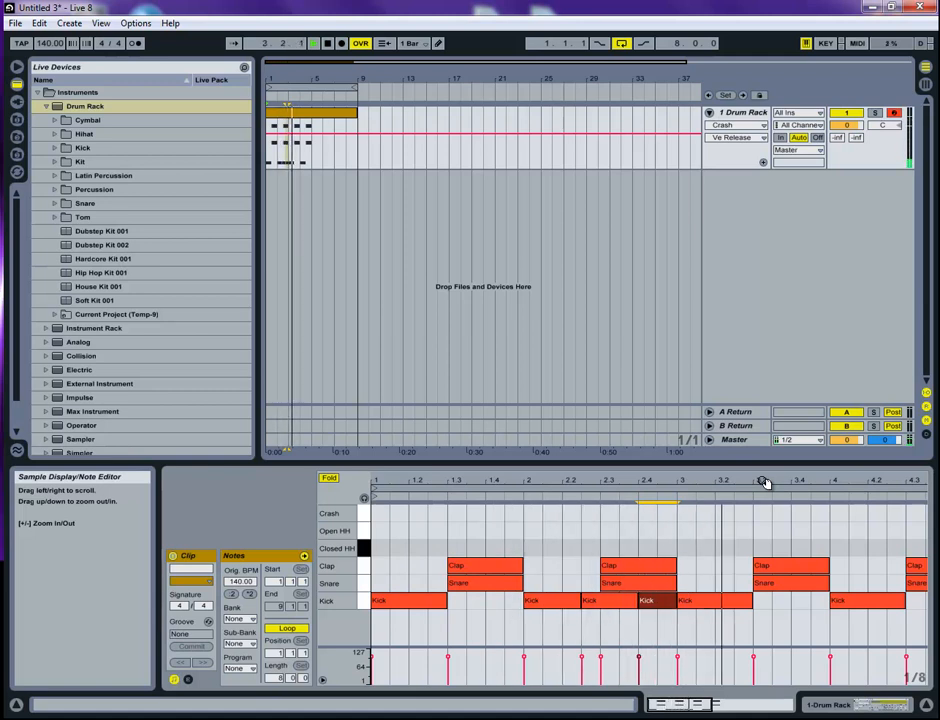
pyautogui.moveTo(742, 482); pyautogui.dragTo(743, 488)
pyautogui.moveTo(765, 601); pyautogui.dragTo(737, 601)
pyautogui.doubleClick(738, 601)
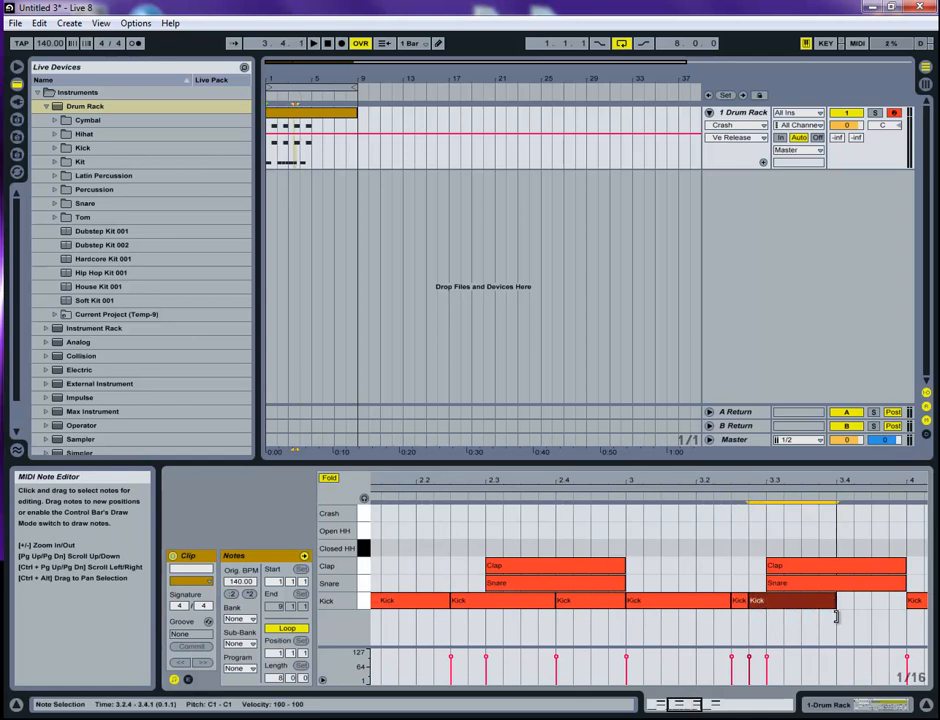
pyautogui.moveTo(787, 483); pyautogui.dragTo(667, 512)
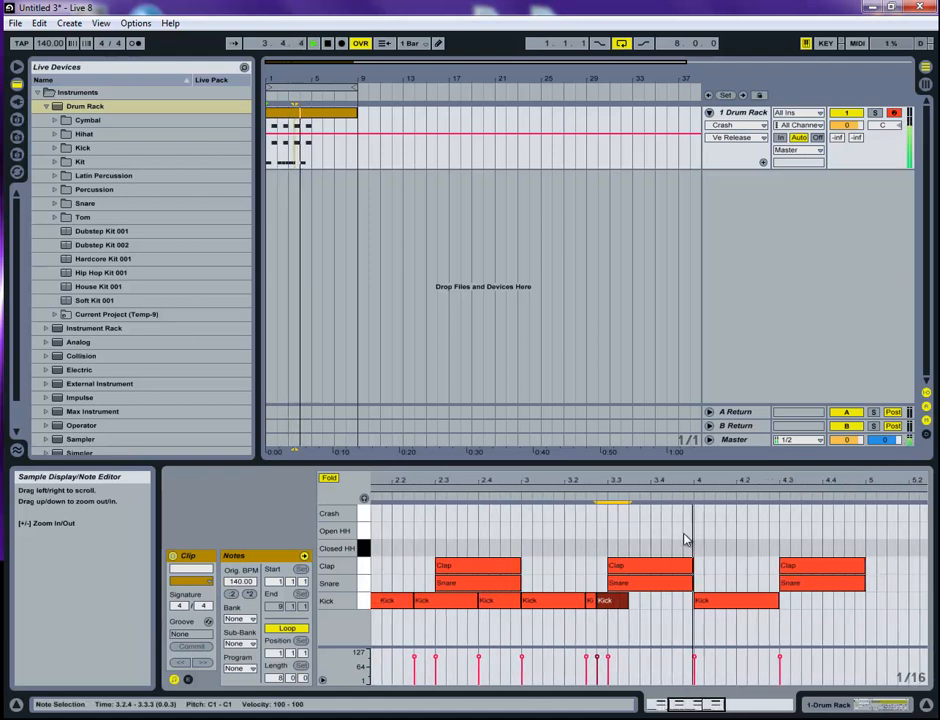
# Shorten the 4.1.1 Kick to three sixteenths and add further Kick notes at 3.4.3, 4.1.4, 4.2.3 and 4.2.4.
pyautogui.moveTo(775, 605); pyautogui.dragTo(741, 604)
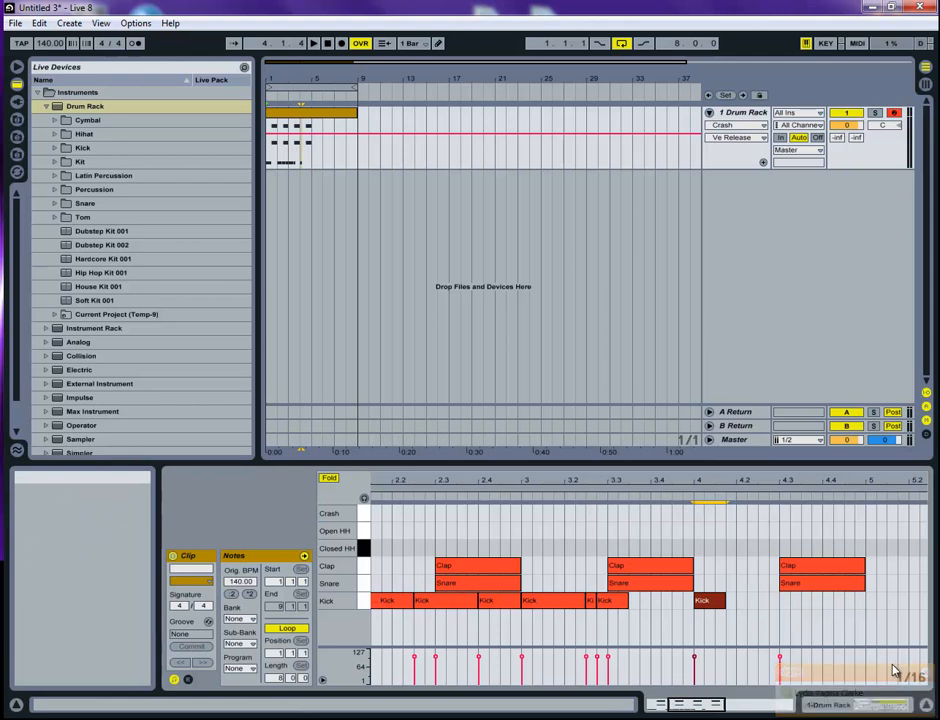
pyautogui.moveTo(752, 610); pyautogui.dragTo(777, 616)
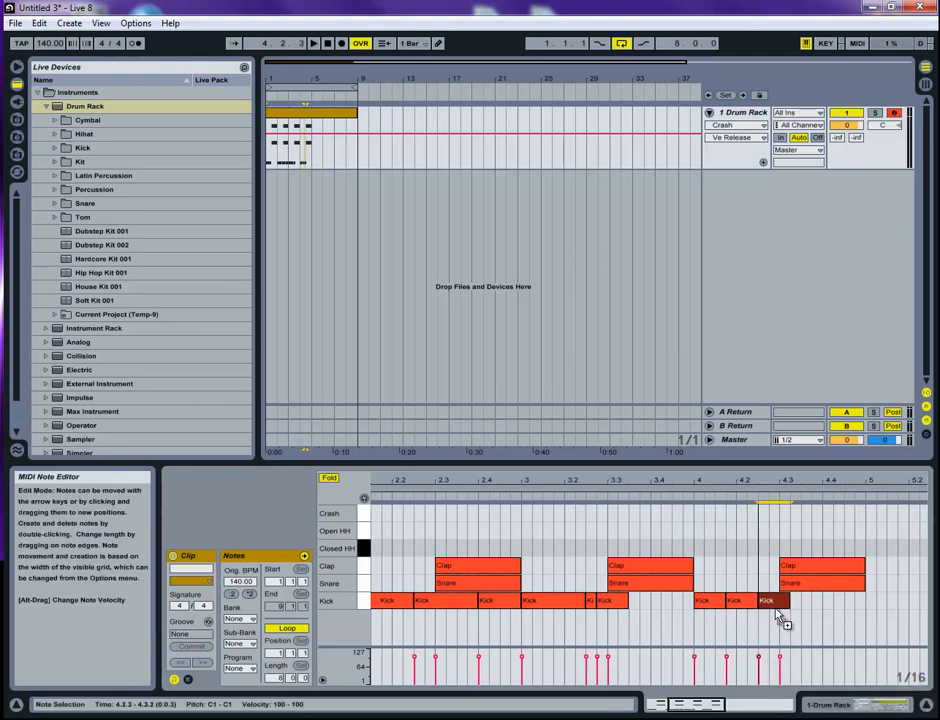
pyautogui.doubleClick(680, 601)
pyautogui.press('space')
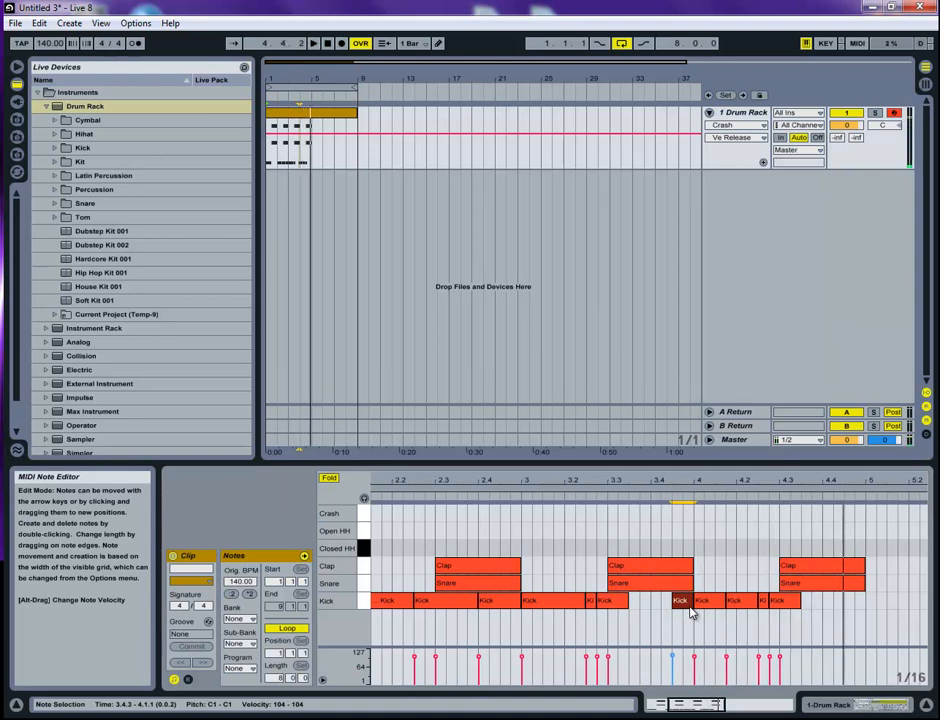
# Add a closing Kick note from 4.4.1 to 5.1.1 and play back the four-bar pattern.
pyautogui.doubleClick(846, 601)
pyautogui.click(779, 505)
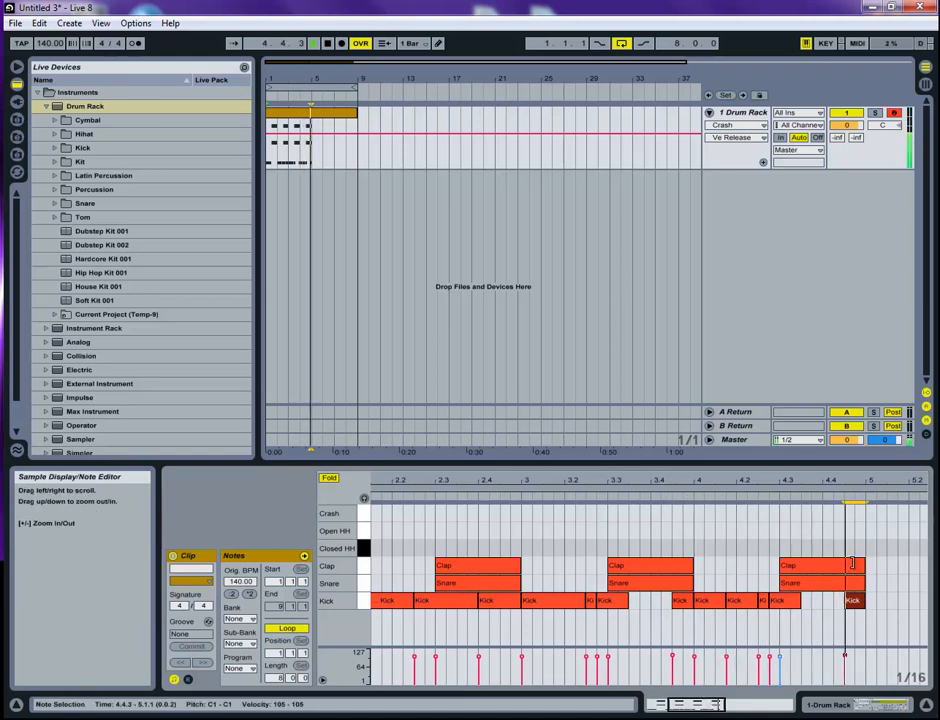
pyautogui.moveTo(853, 605); pyautogui.dragTo(831, 609)
pyautogui.press('space')
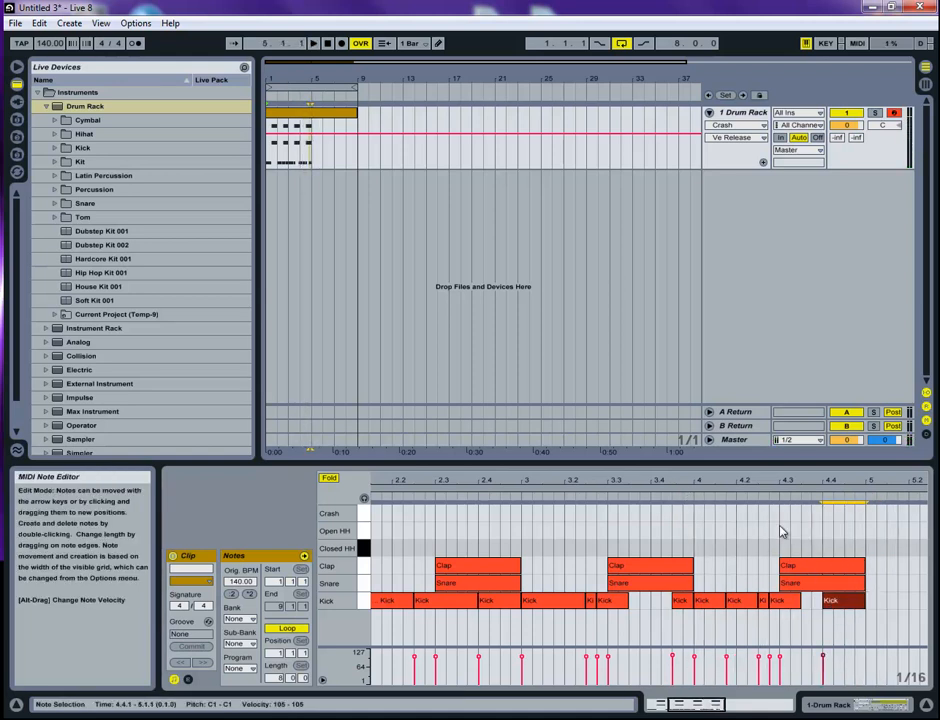
pyautogui.moveTo(787, 483); pyautogui.dragTo(797, 482)
pyautogui.press('space')
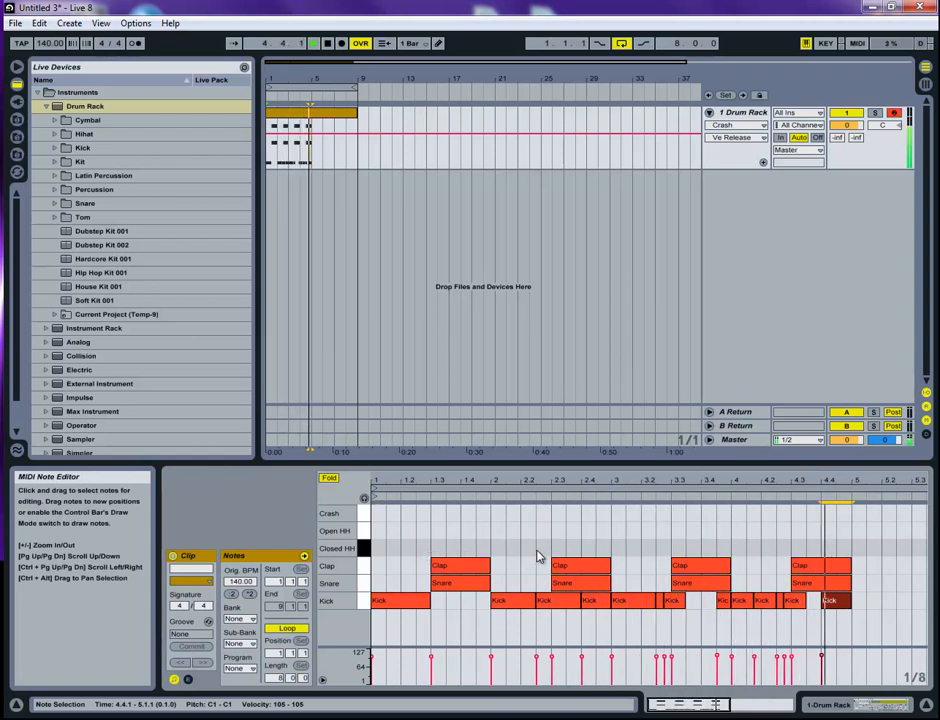
# Raise the computer keyboard velocity to 120 and add a two-bar Crash note from 1.1.1 to 3.1.1.
pyautogui.press('v')
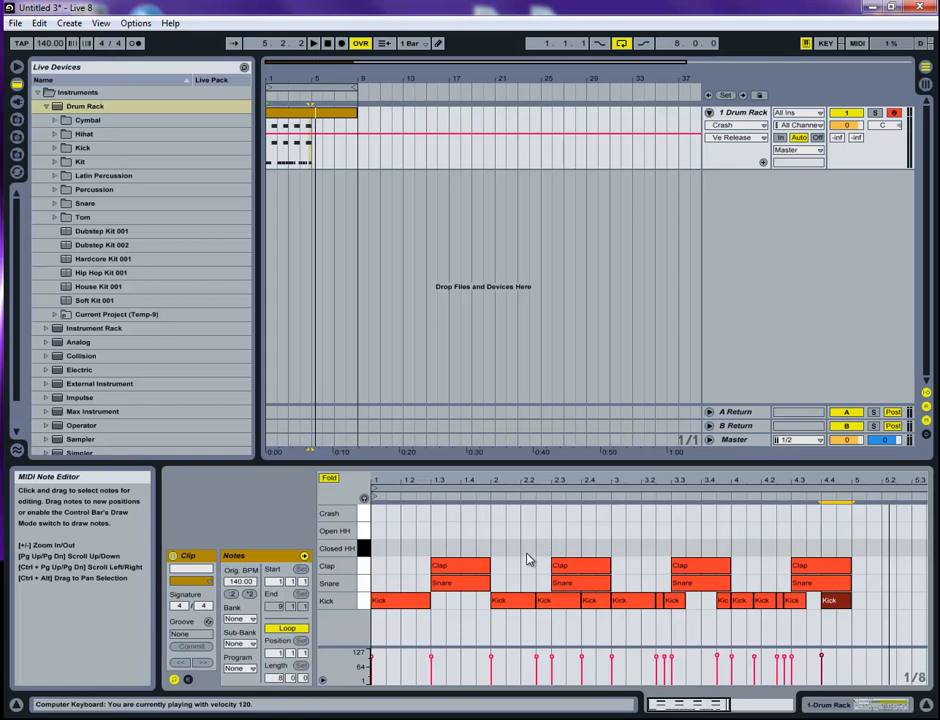
pyautogui.doubleClick(377, 515)
pyautogui.moveTo(381, 513); pyautogui.dragTo(462, 518)
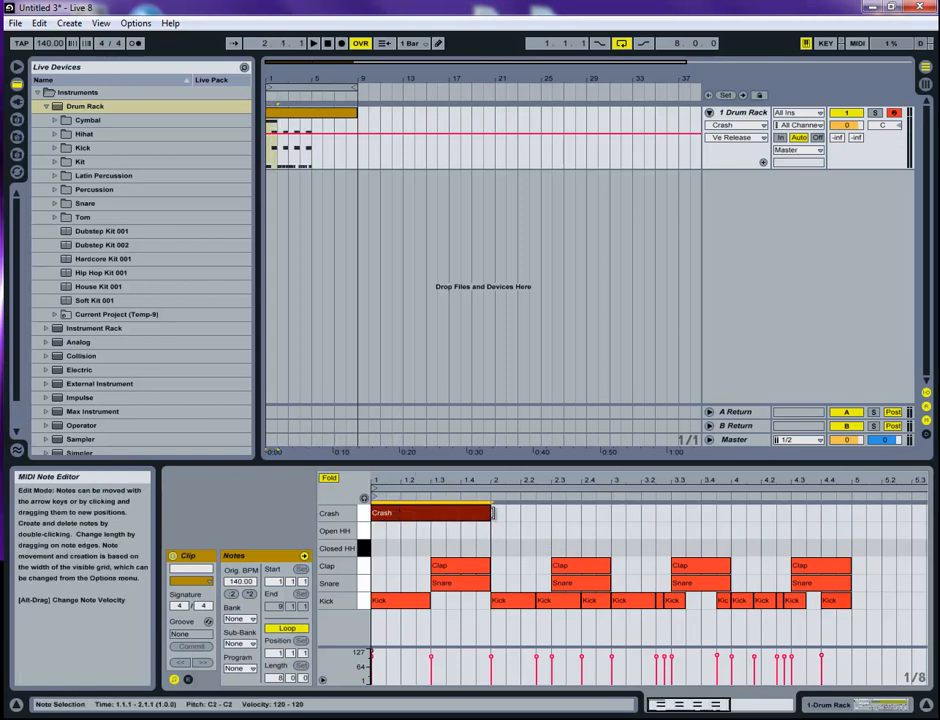
pyautogui.click(381, 548)
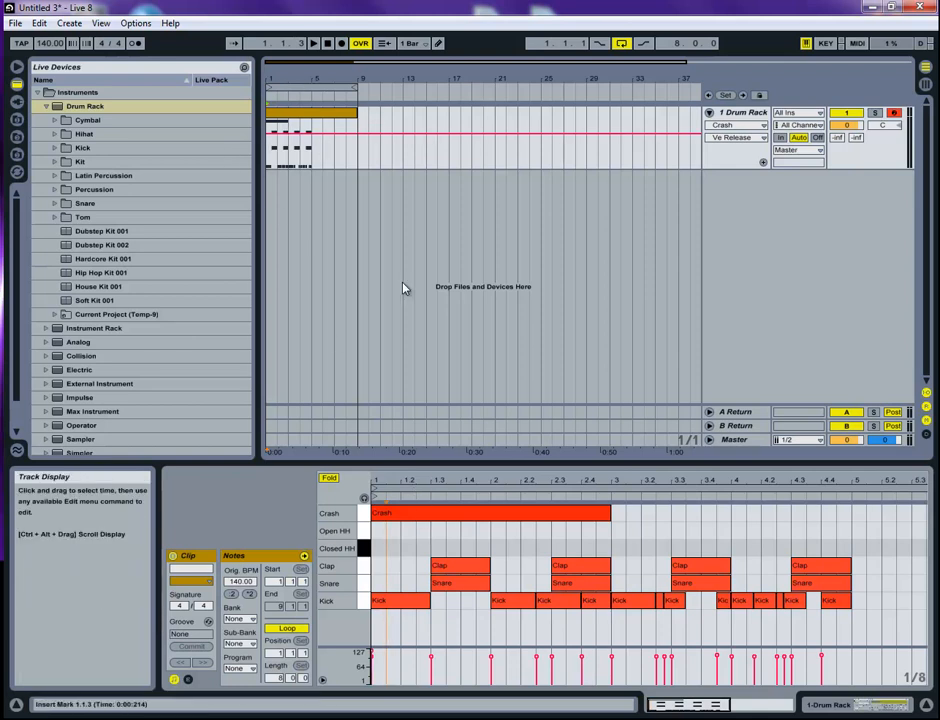
pyautogui.moveTo(867, 605); pyautogui.dragTo(646, 563)
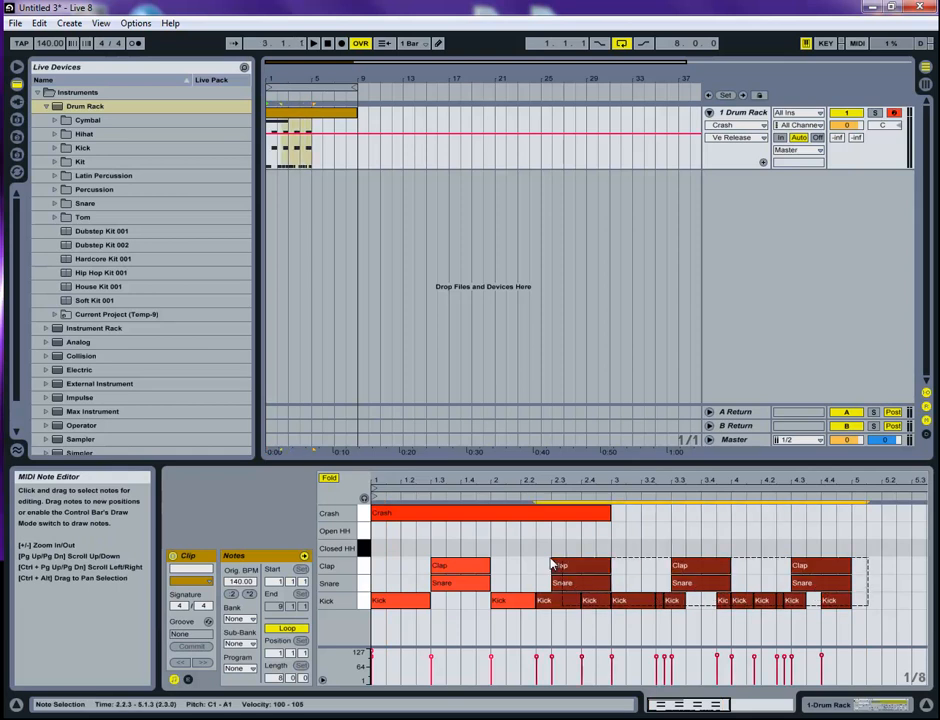
pyautogui.click(645, 559)
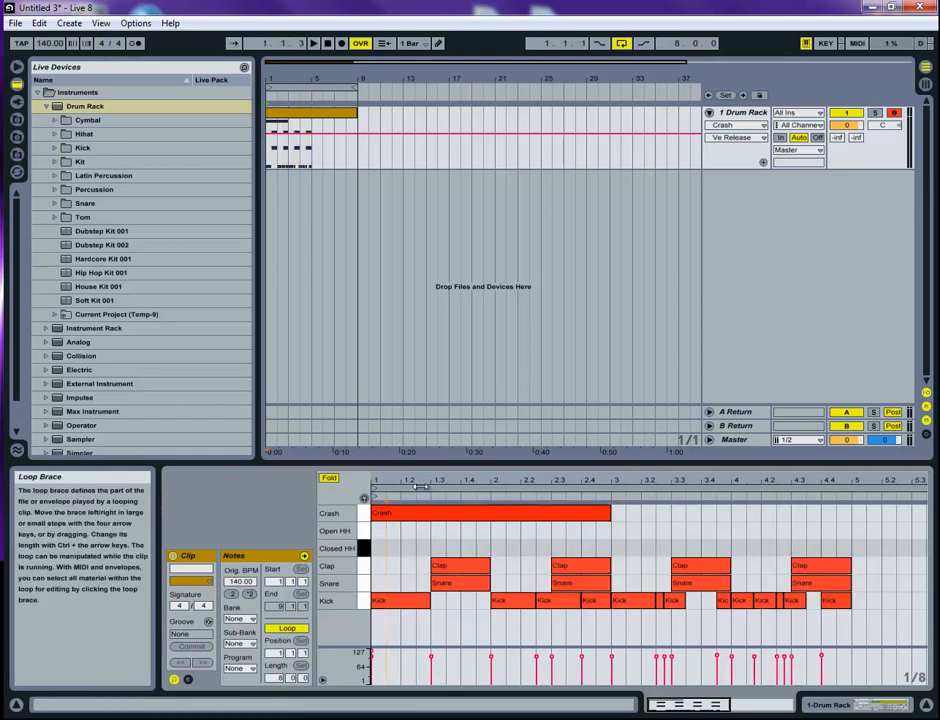
# Add sixteenth Closed HH notes at 1.1.3, 1.1.4, 1.2.2 and 1.2.3 with an Open HH note at 1.2.1, and play them.
pyautogui.moveTo(427, 483); pyautogui.dragTo(427, 483)
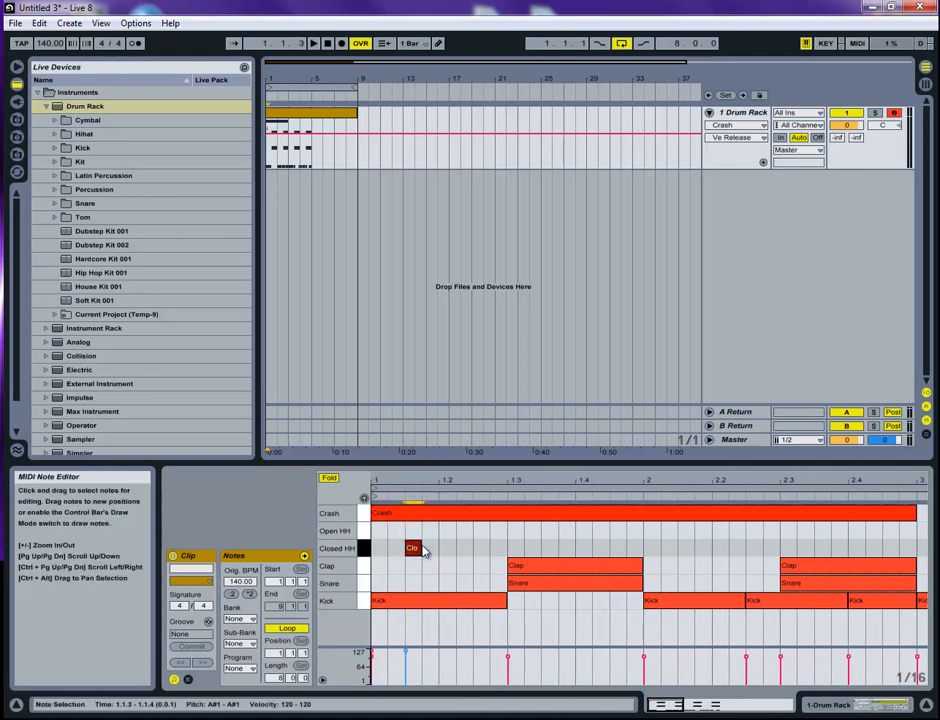
pyautogui.doubleClick(437, 548)
pyautogui.doubleClick(447, 531)
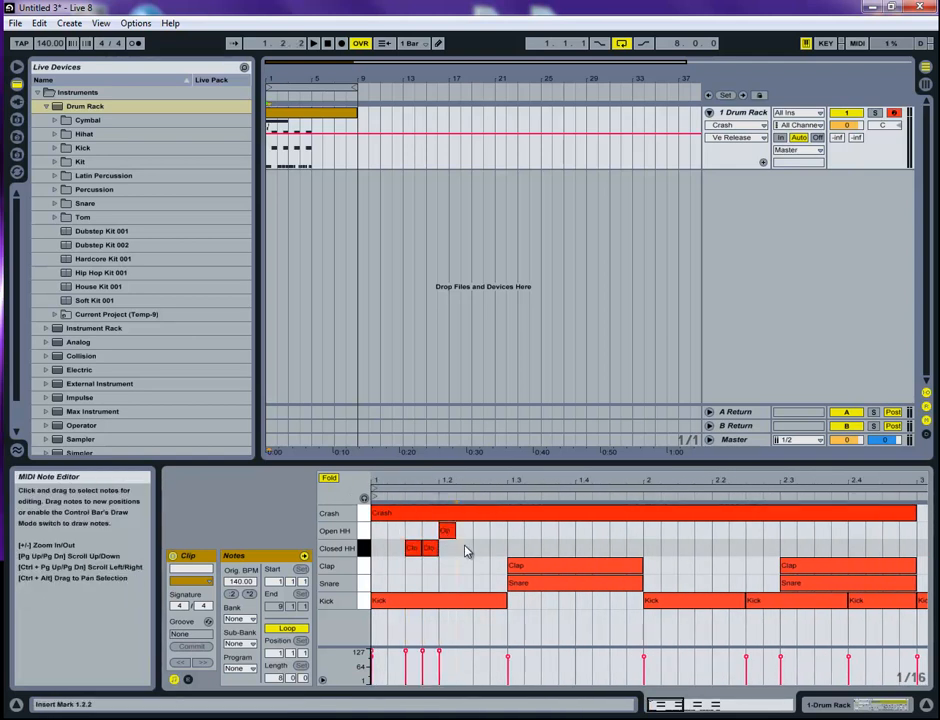
pyautogui.doubleClick(478, 548)
pyautogui.press('space')
pyautogui.press('space')
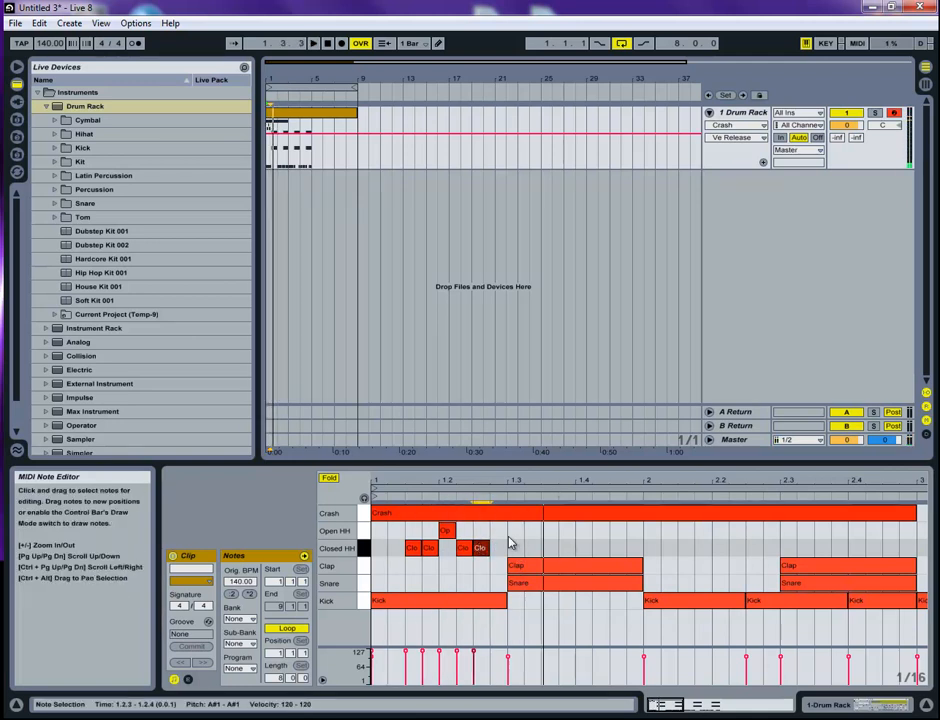
# Complete bar 1's hi-hats with Closed HH notes at 1.3.1, 1.3.3, 1.3.4, 1.4.1 and 1.4.3 and an Open HH note at 1.4.4.
pyautogui.doubleClick(514, 548)
pyautogui.doubleClick(548, 548)
pyautogui.press('space')
pyautogui.doubleClick(582, 548)
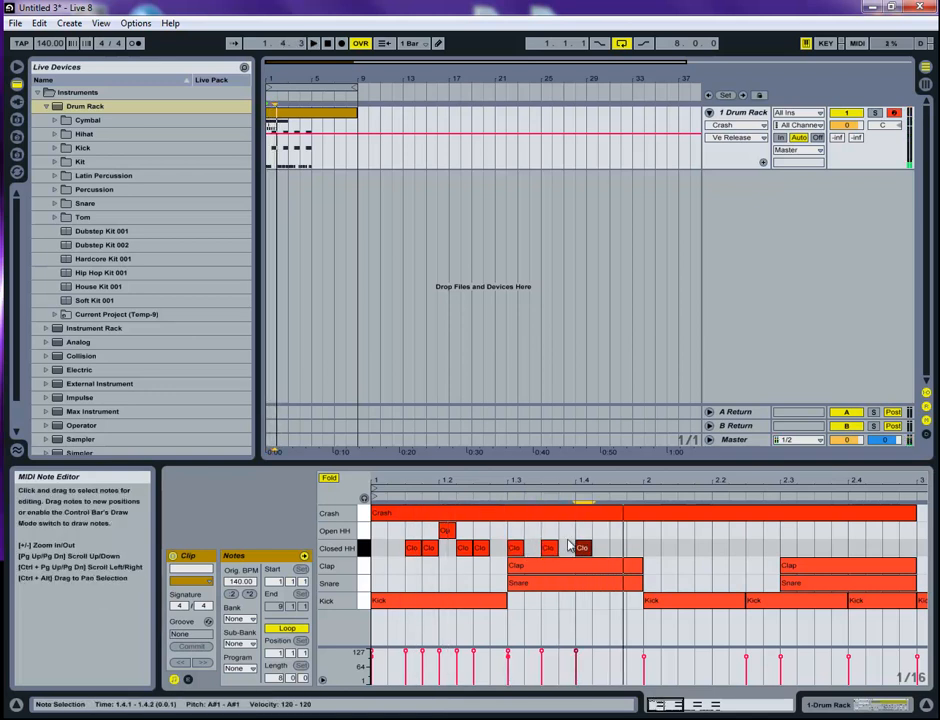
pyautogui.doubleClick(566, 548)
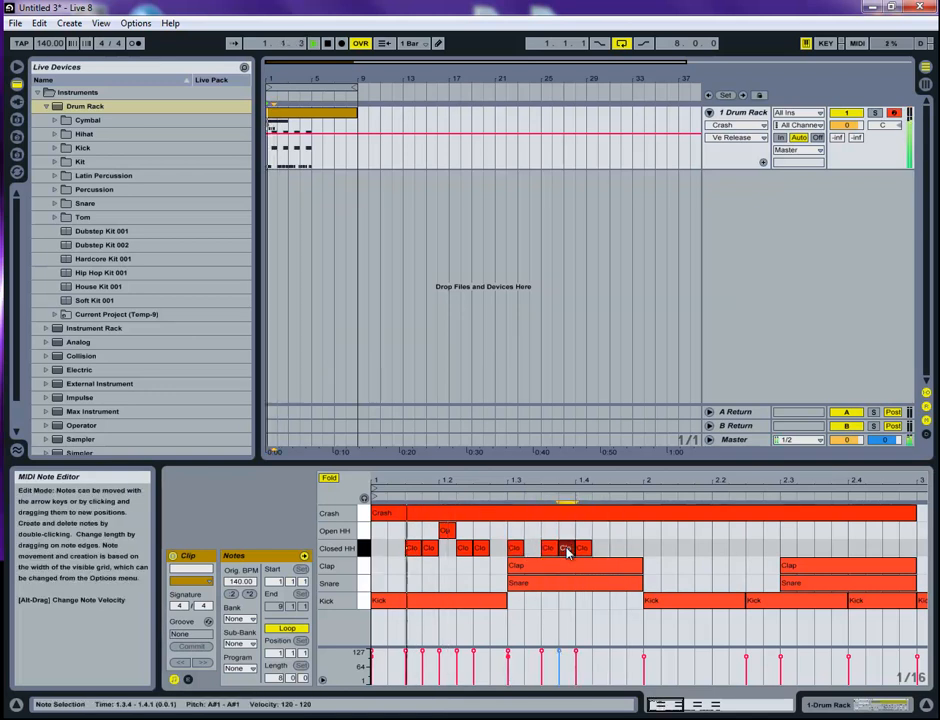
pyautogui.doubleClick(618, 548)
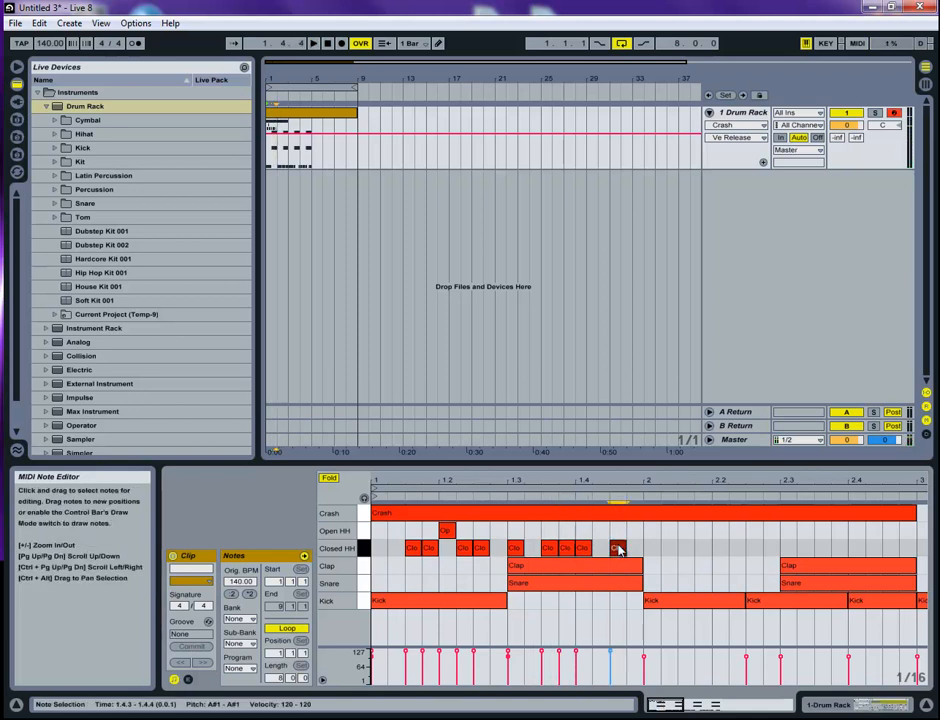
pyautogui.doubleClick(633, 531)
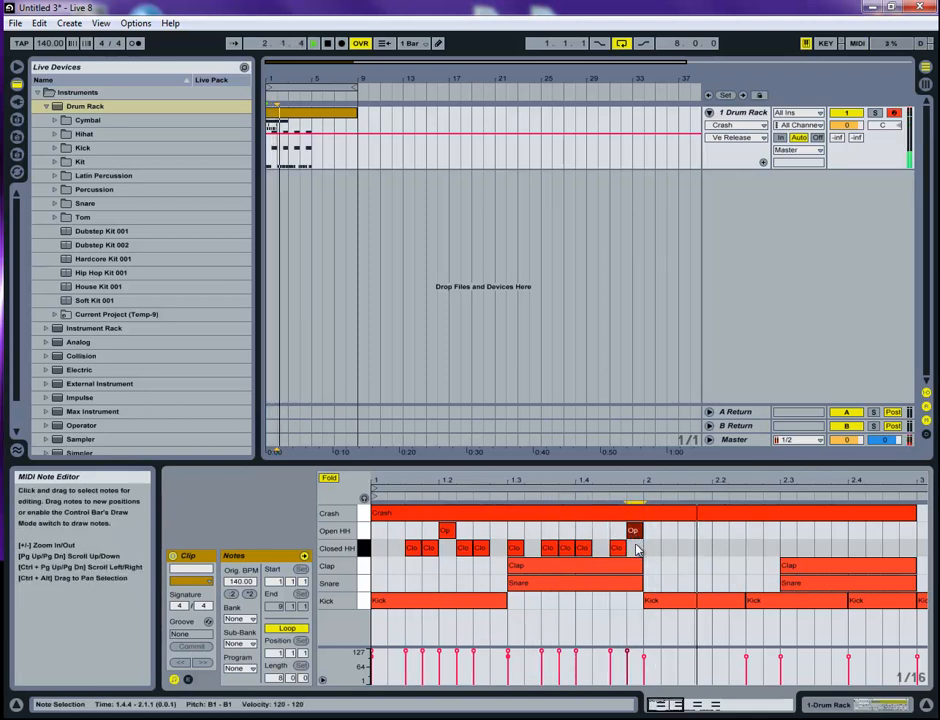
# Add Closed HH notes at 2.1.2 to 2.1.4 and 2.2.2 to 2.2.4 with an Open HH note at 2.2.1, and play back.
pyautogui.click(668, 551)
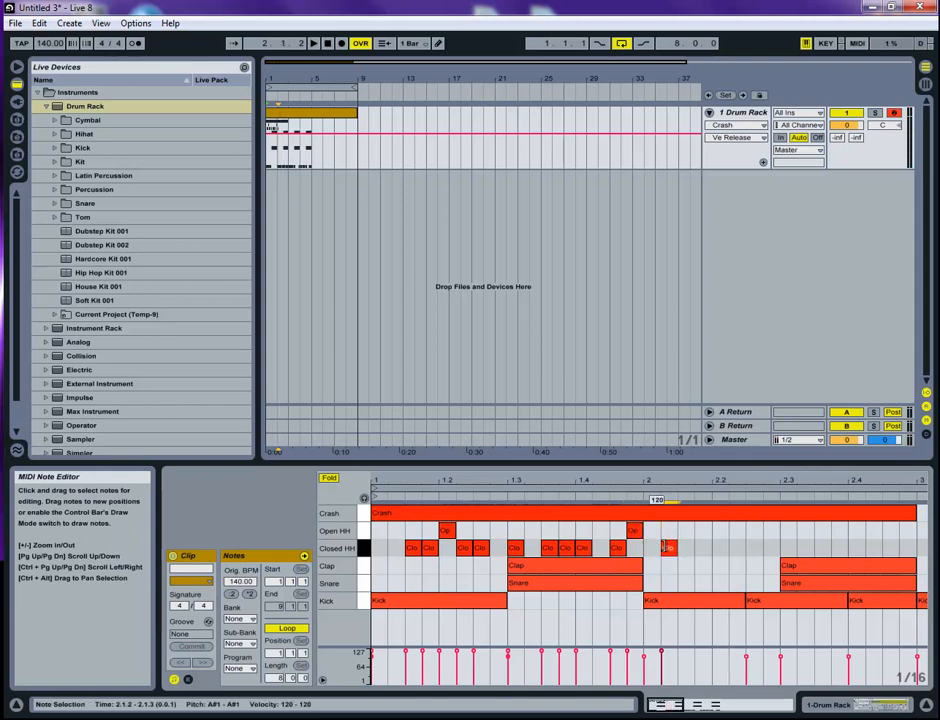
pyautogui.doubleClick(751, 549)
pyautogui.doubleClick(769, 549)
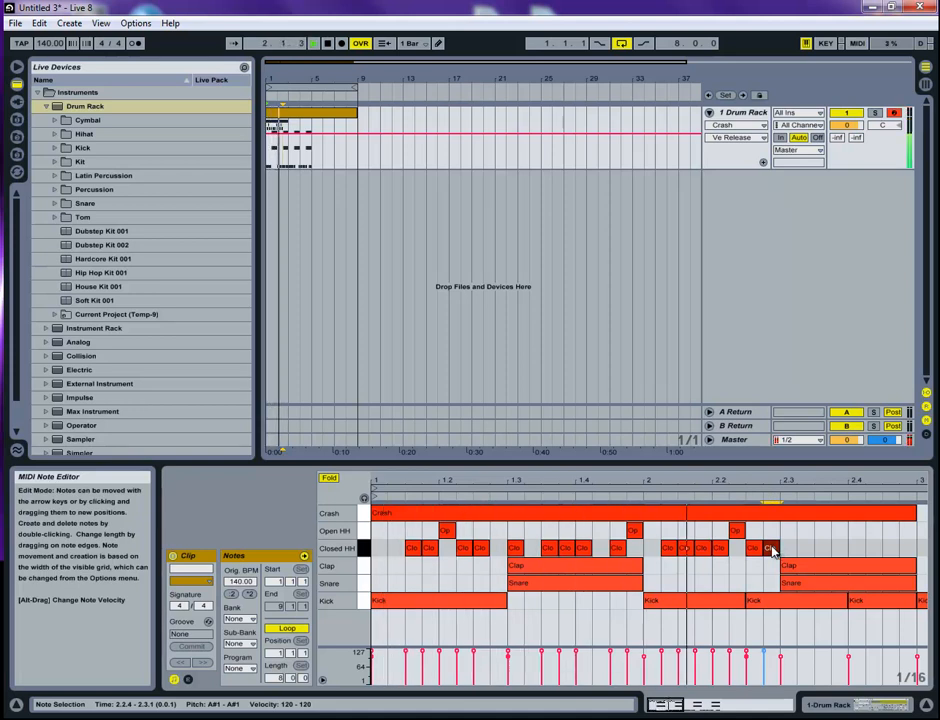
pyautogui.click(735, 531)
pyautogui.press('space')
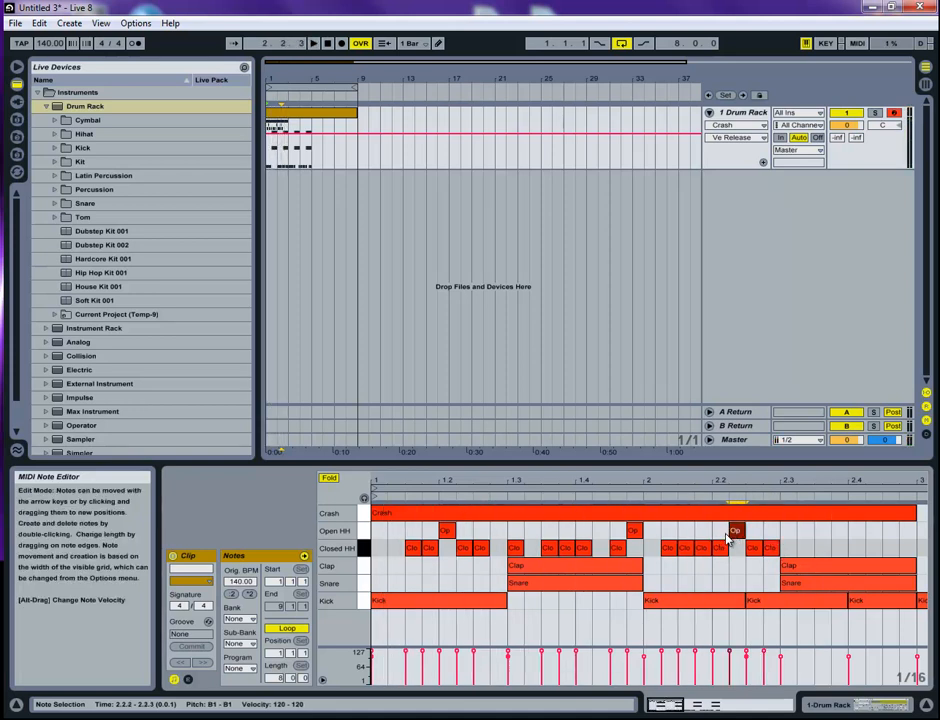
pyautogui.press('space')
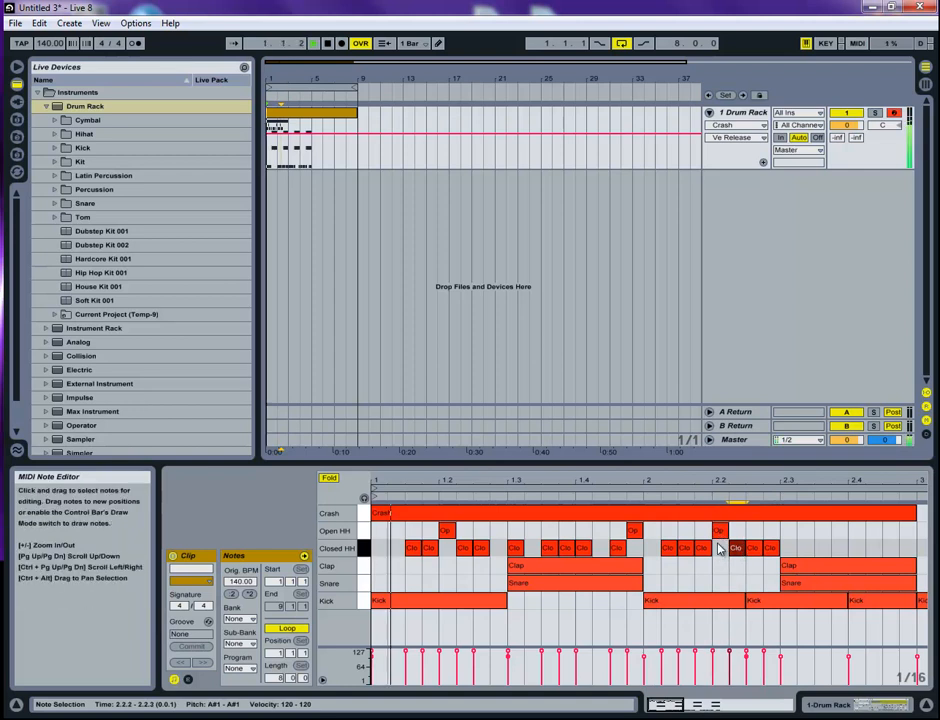
pyautogui.click(686, 549)
pyautogui.doubleClick(688, 550)
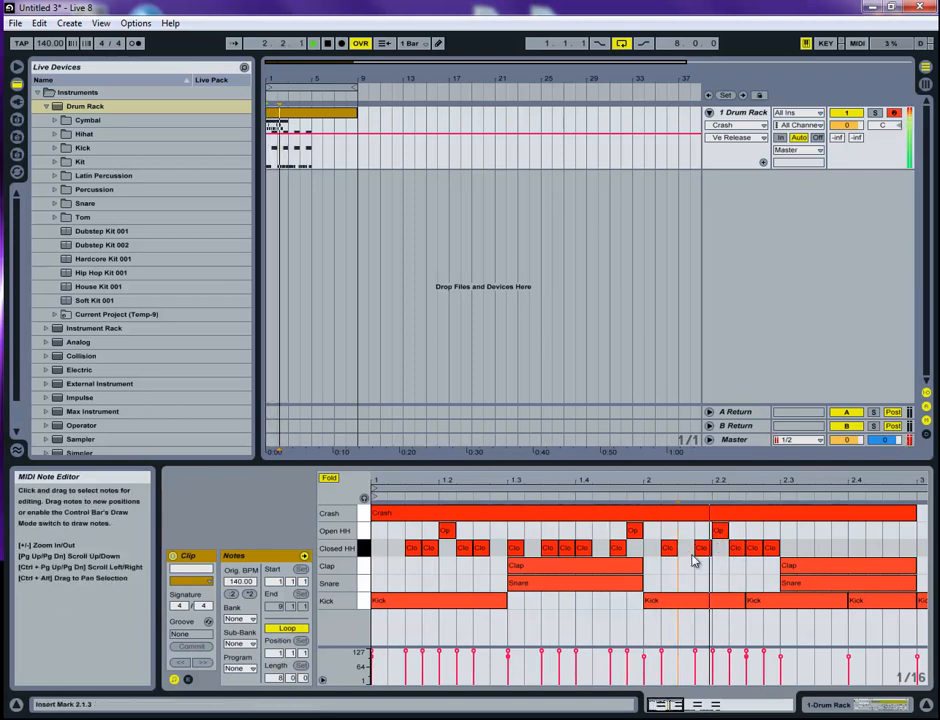
pyautogui.hotkey('ctrl', 'z')
pyautogui.doubleClick(699, 549)
pyautogui.press('space')
pyautogui.doubleClick(700, 550)
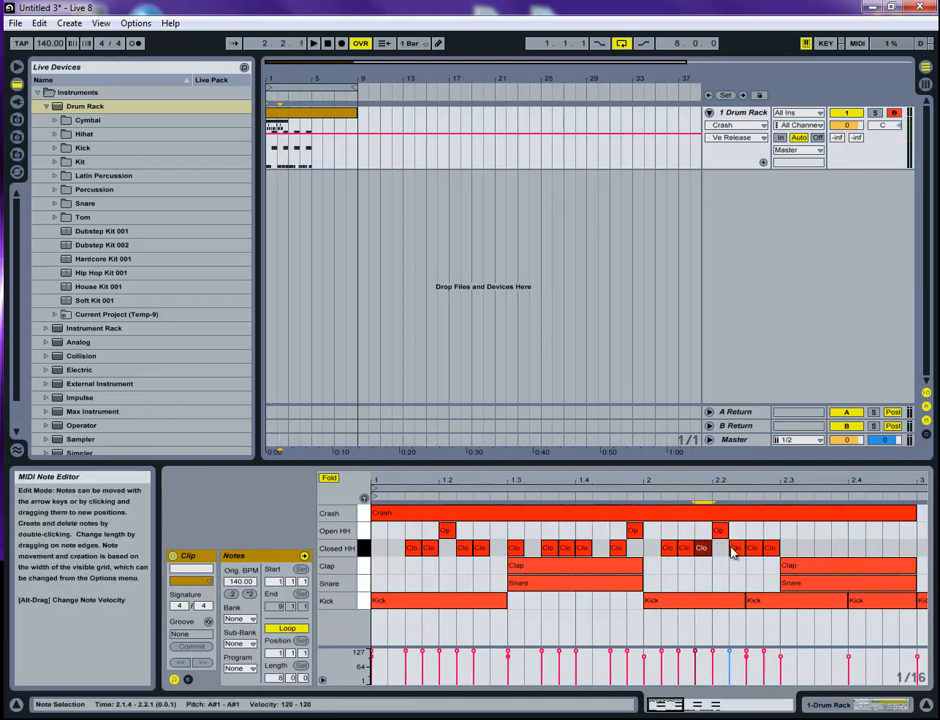
# Remove the Closed HH note at 2.2.4, keep the one at 2.2.3, and play back the hi-hats.
pyautogui.press('space')
pyautogui.doubleClick(752, 548)
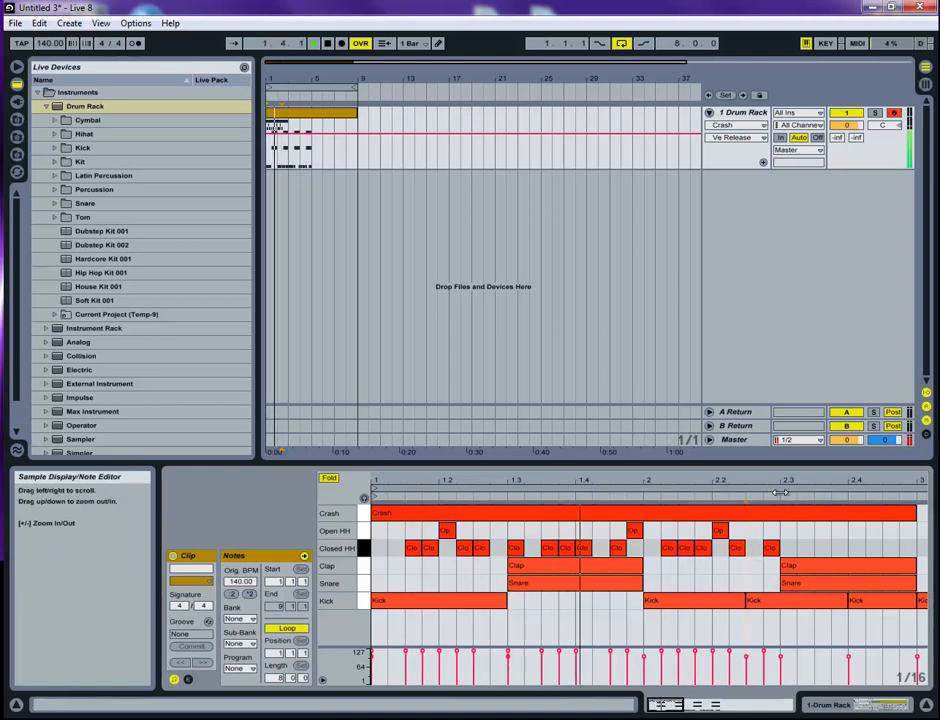
pyautogui.moveTo(790, 478); pyautogui.dragTo(663, 480)
pyautogui.press('space')
pyautogui.doubleClick(645, 550)
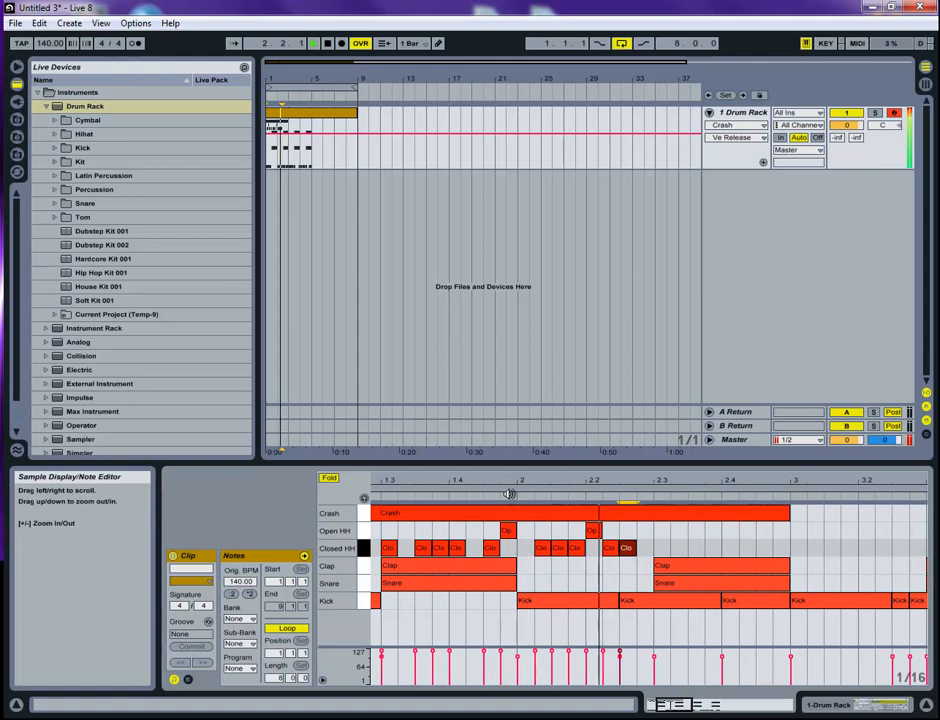
pyautogui.press('space')
# Finish bar 2's hi-hats with Closed HH notes at 2.3.2 and 2.4.2 and Open HH notes at 2.3.4 and 2.4.3, and play back.
pyautogui.doubleClick(677, 548)
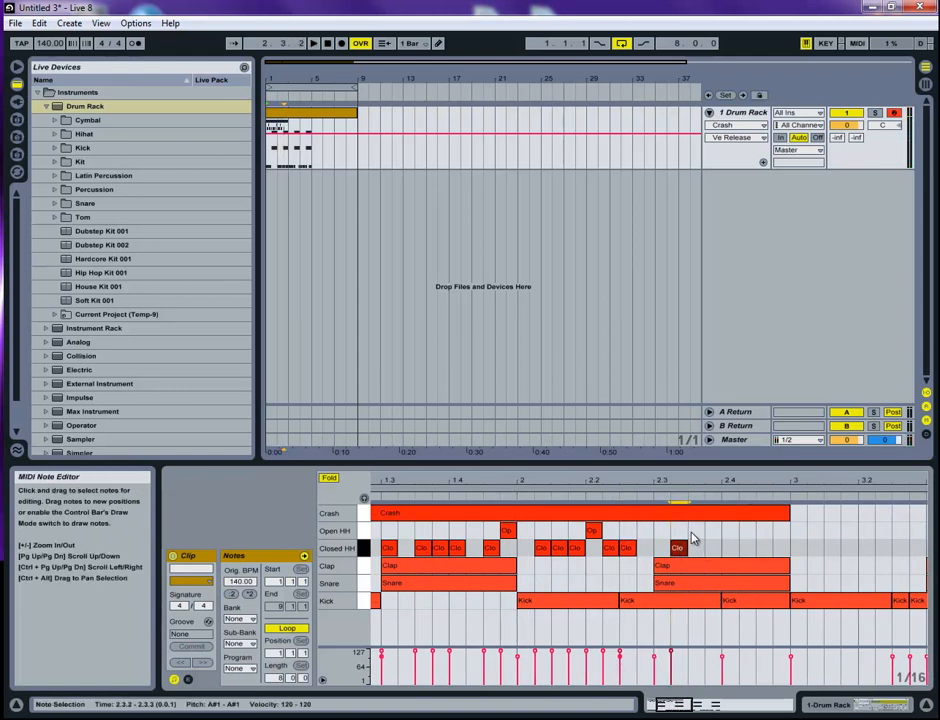
pyautogui.doubleClick(762, 531)
pyautogui.press('space')
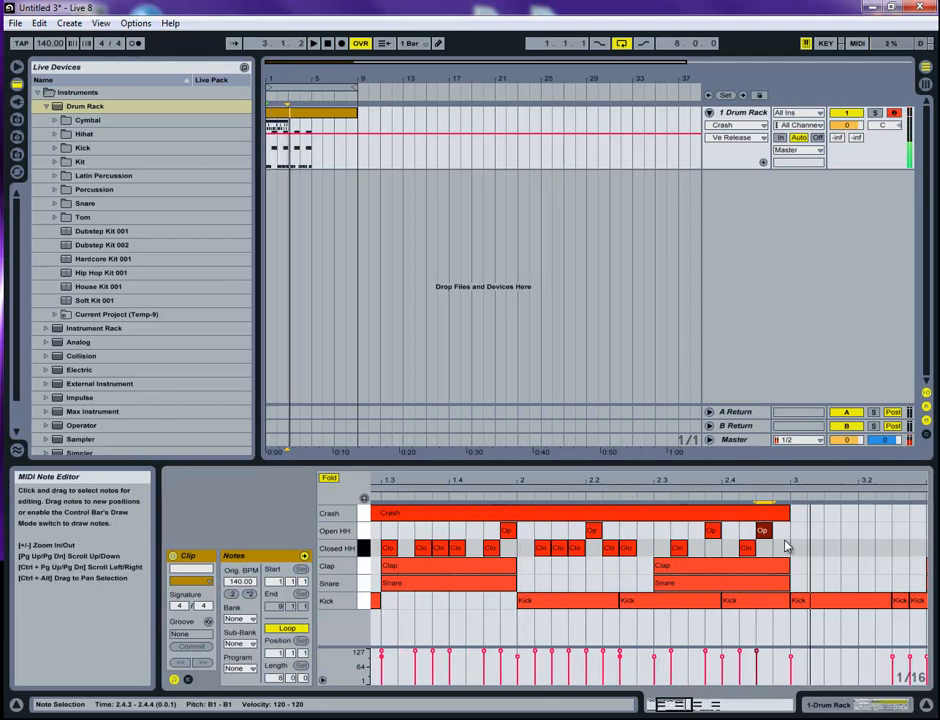
pyautogui.press('space')
# Copy all Open HH and Closed HH notes of bars 1 and 2 into bars 3 and 4.
pyautogui.moveTo(783, 482); pyautogui.dragTo(783, 460)
pyautogui.moveTo(632, 540); pyautogui.dragTo(334, 537)
pyautogui.moveTo(390, 550); pyautogui.dragTo(631, 555)
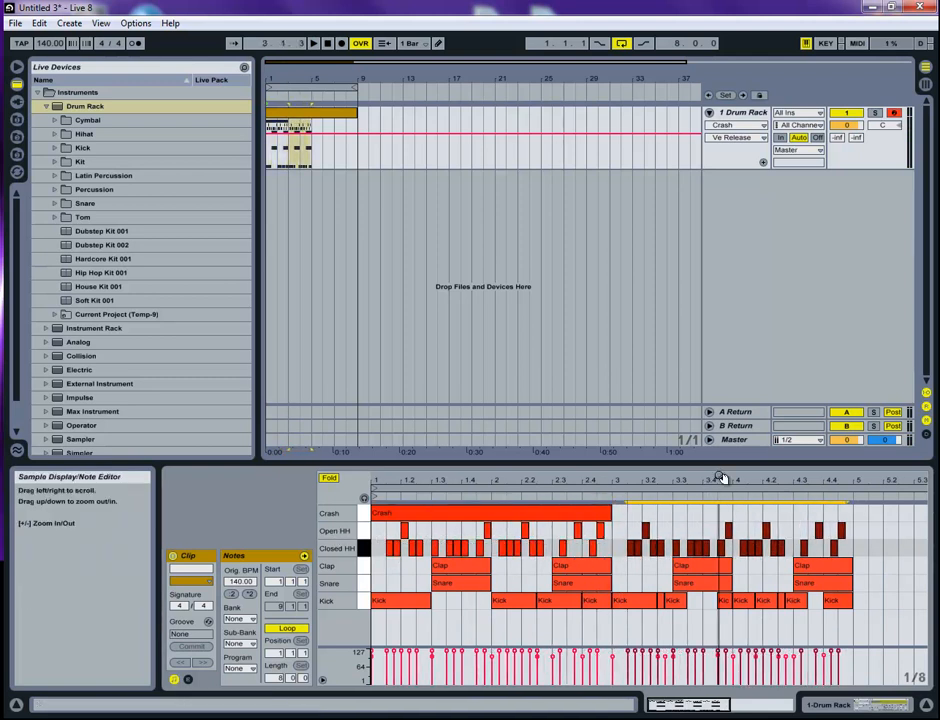
# Duplicate all hi-hat, clap, snare and kick notes of bars 1 to 4 into bars 5 to 8, leaving out the Crash.
pyautogui.moveTo(722, 480); pyautogui.dragTo(722, 463)
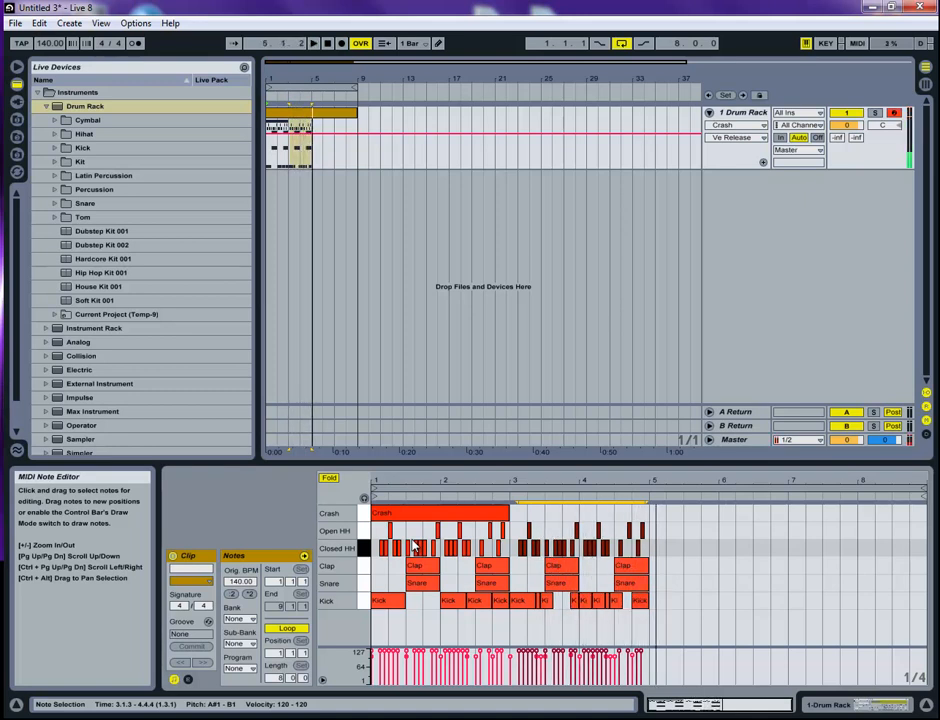
pyautogui.moveTo(669, 609); pyautogui.dragTo(267, 531)
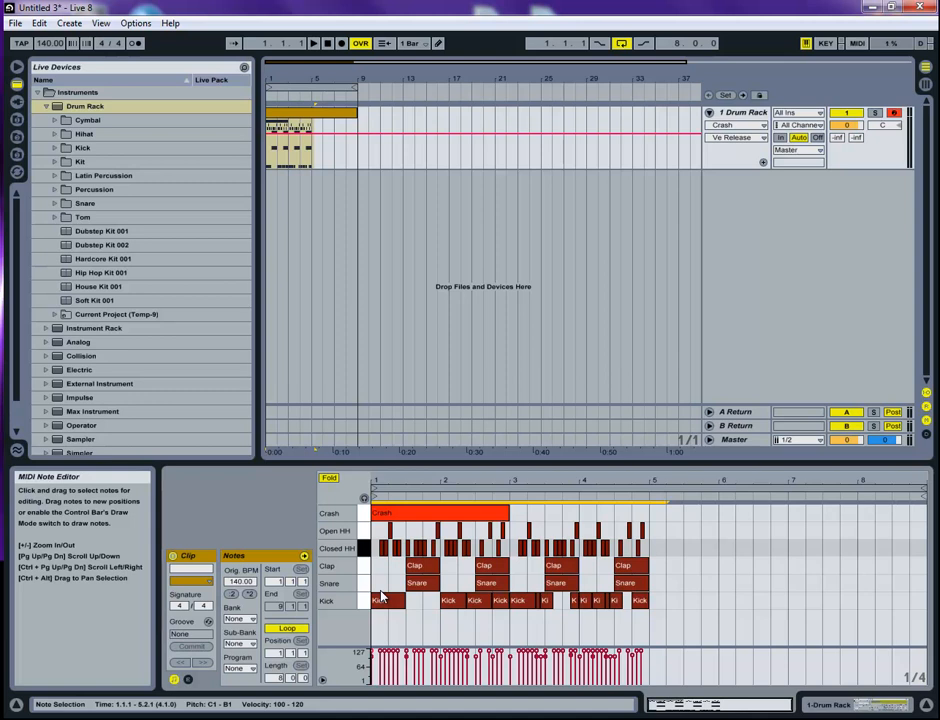
pyautogui.hotkey('ctrl', 'a')
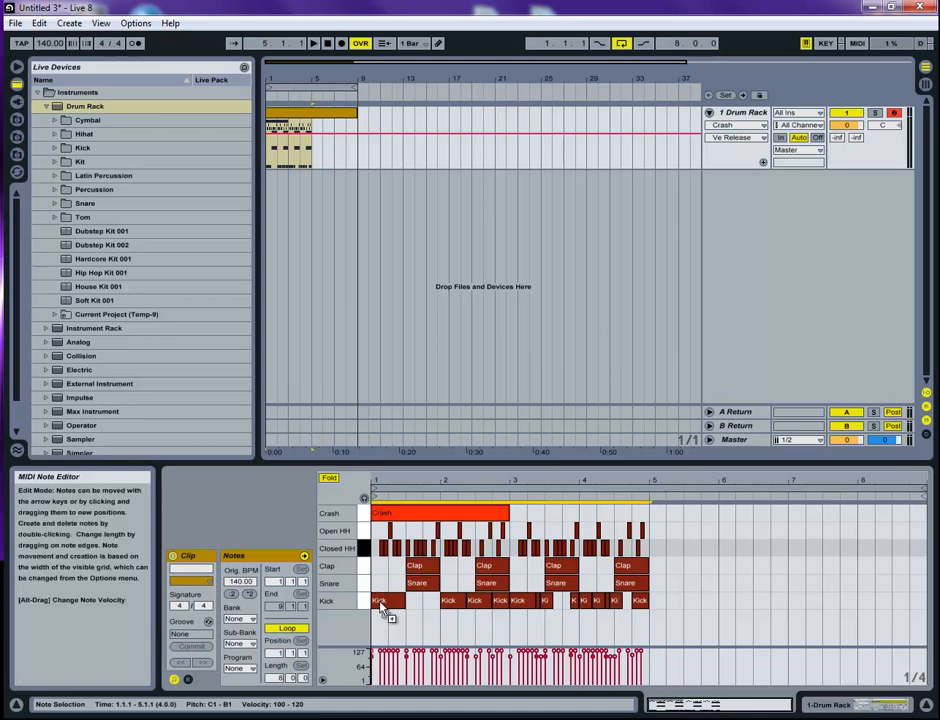
pyautogui.hotkey('ctrl', 'd')
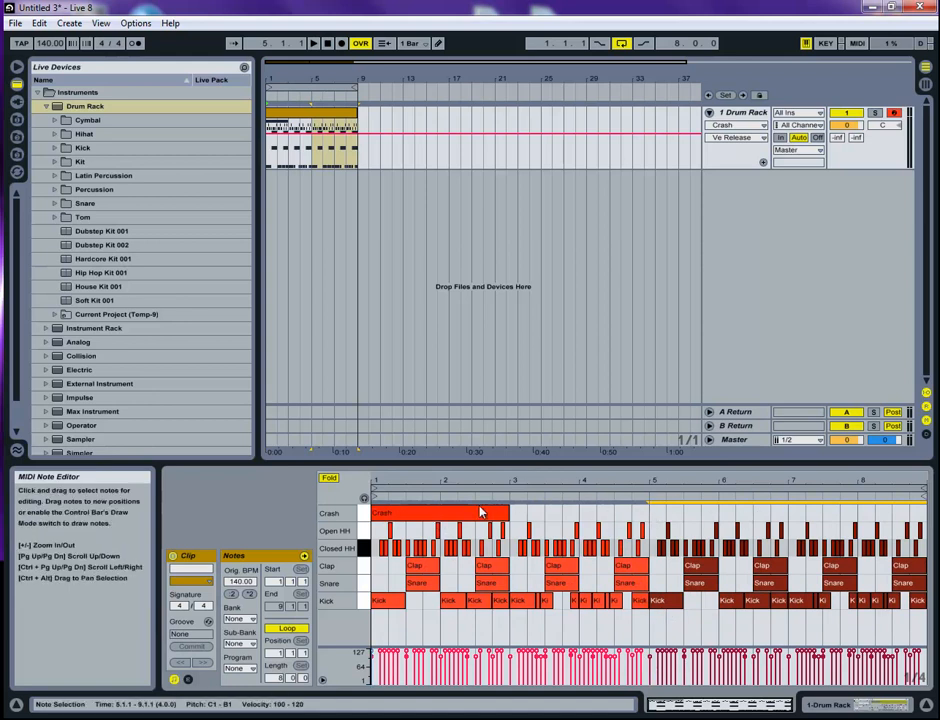
# Play back the full eight-bar drum clip from its start at 1.1.1.
pyautogui.click(444, 516)
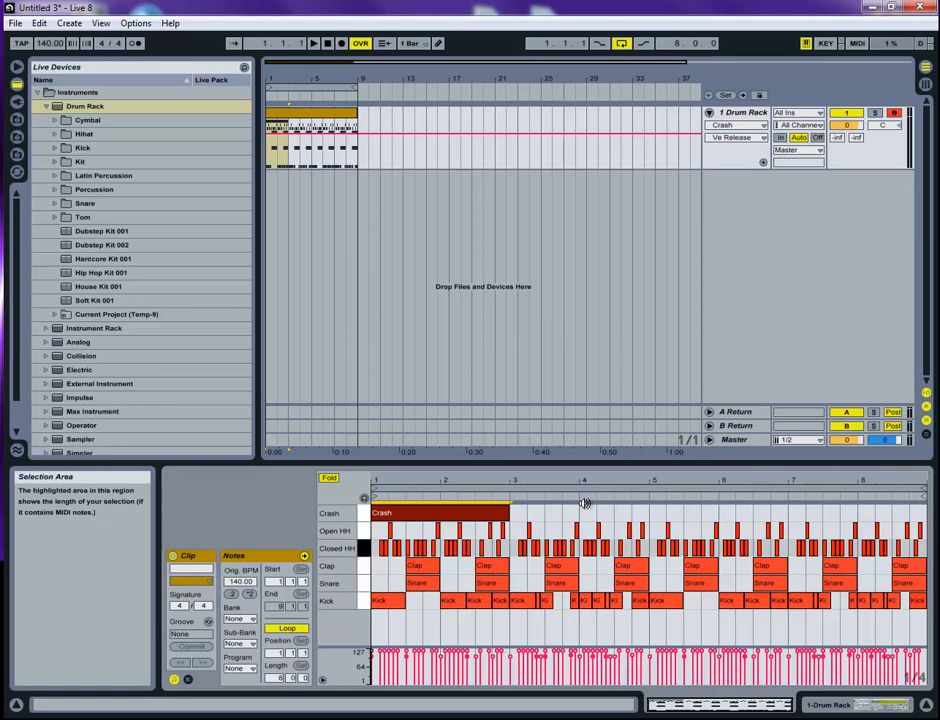
pyautogui.click(276, 117)
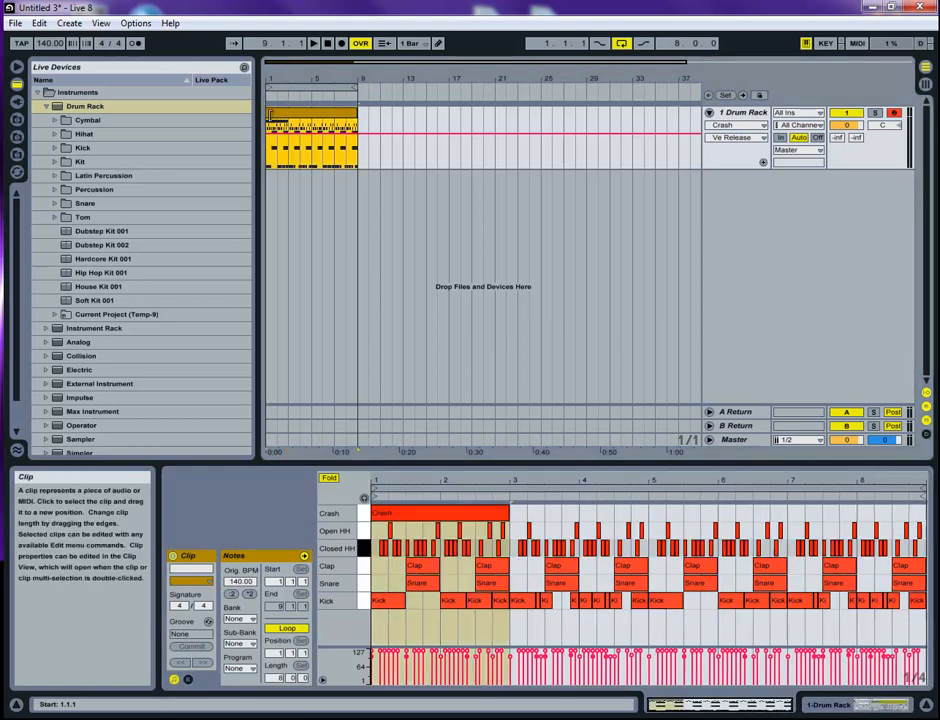
pyautogui.press('space')
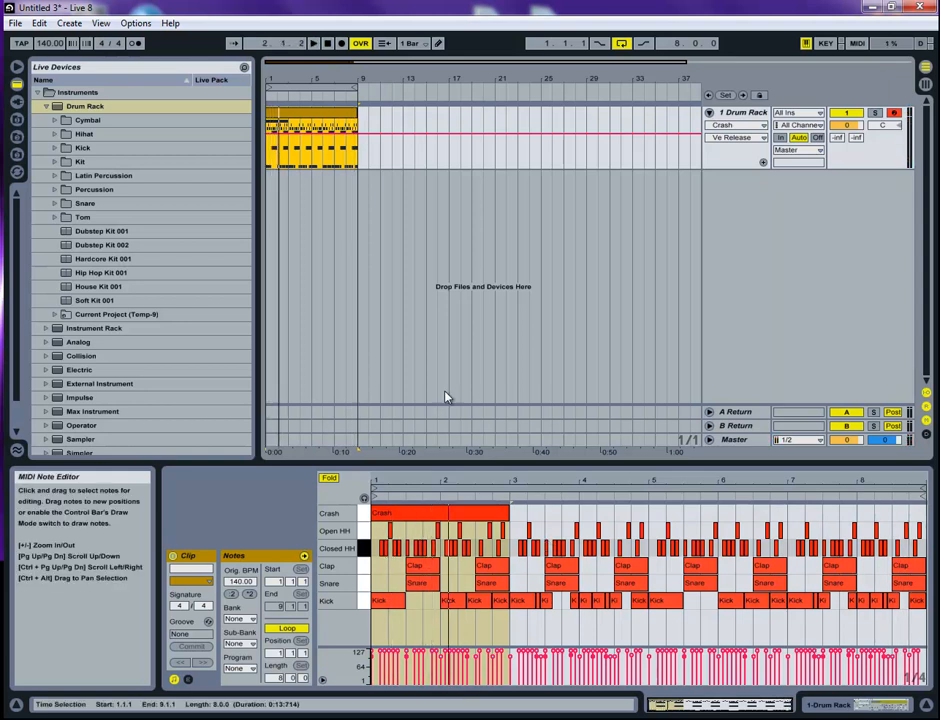
# Show the Drum Rack's individual chains in the Session View mixer, with taller and wider strips for Kick through Crash.
pyautogui.click(763, 162)
pyautogui.click(765, 177)
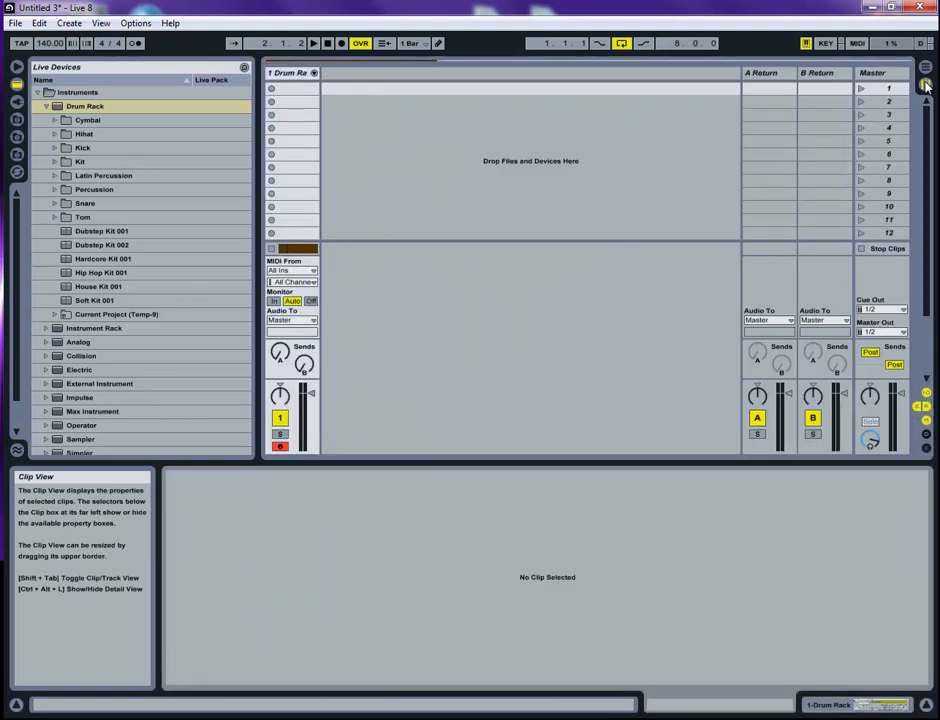
pyautogui.click(925, 67)
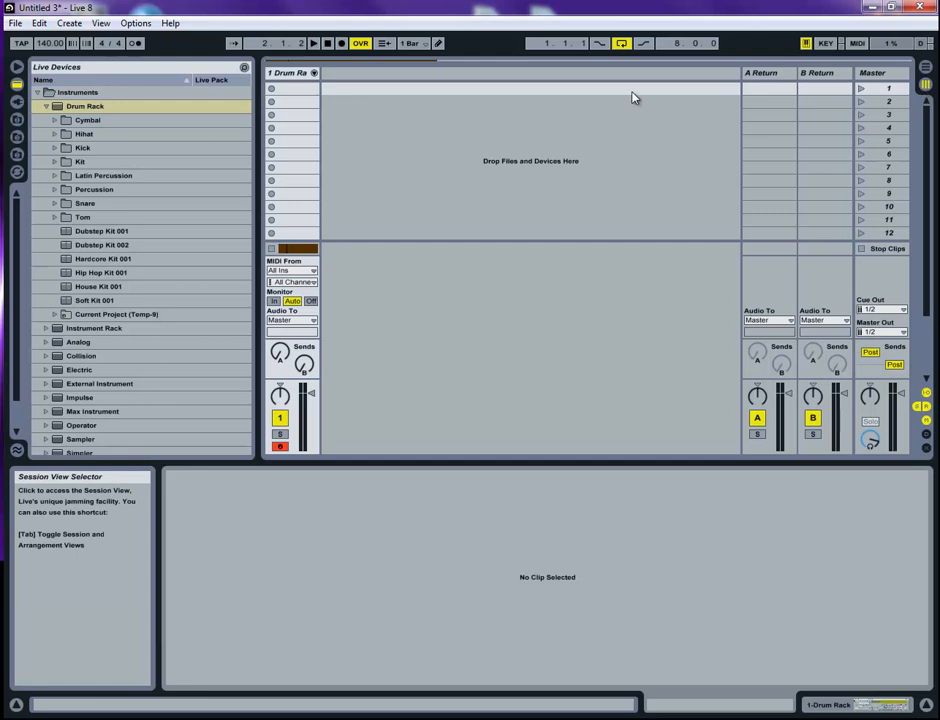
pyautogui.click(315, 73)
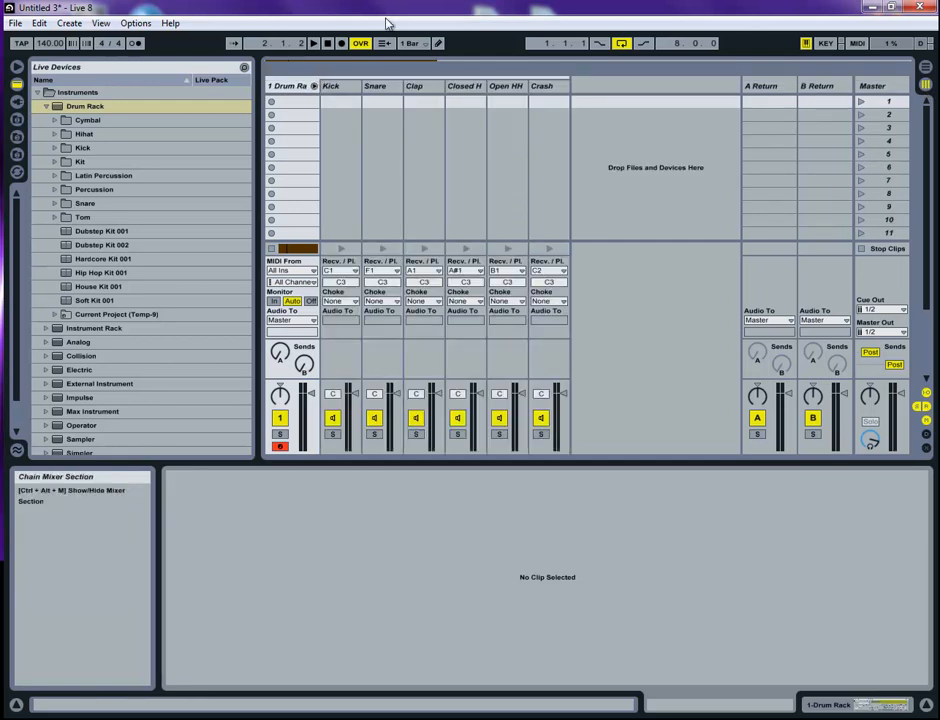
pyautogui.moveTo(362, 86)
pyautogui.mouseDown()
pyautogui.moveTo(376, 86)
pyautogui.moveTo(362, 88)
pyautogui.mouseUp()
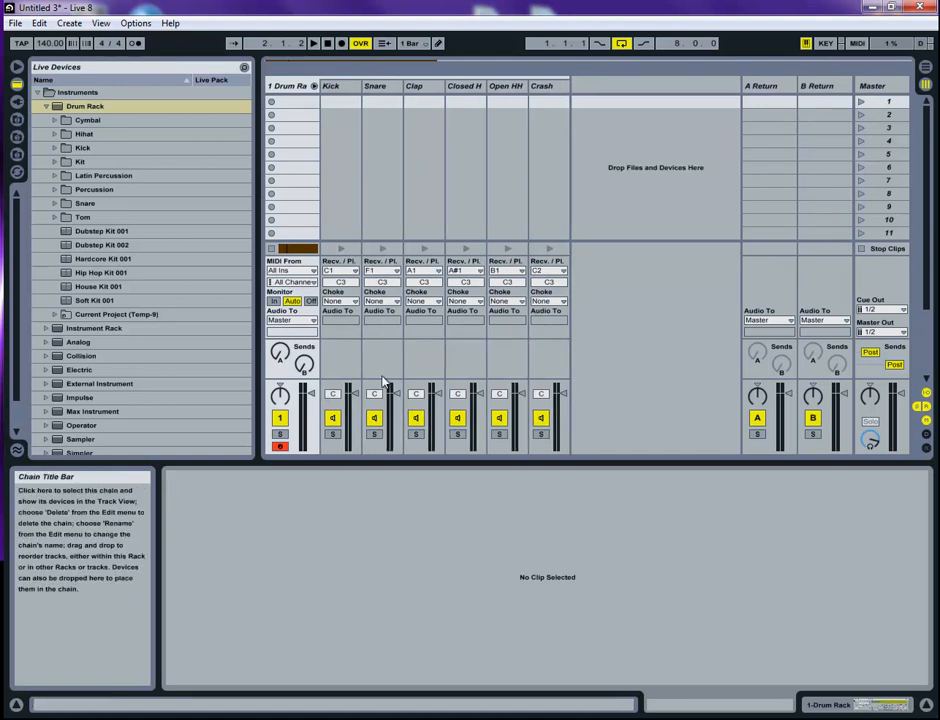
pyautogui.moveTo(373, 380); pyautogui.dragTo(380, 346)
pyautogui.moveTo(359, 87); pyautogui.dragTo(717, 103)
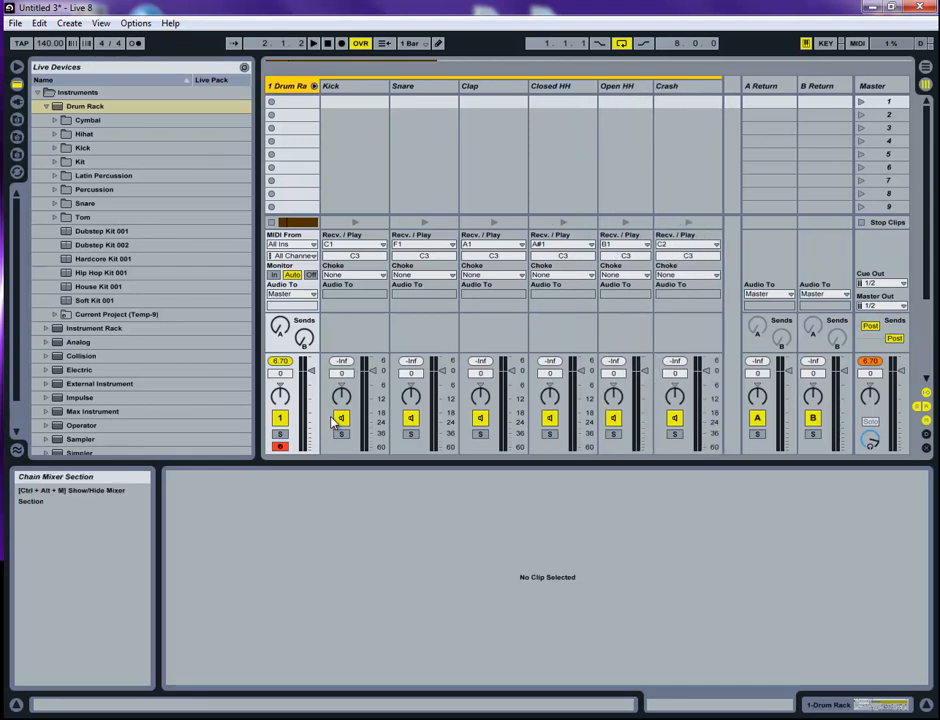
# Play back the beat to check the levels of the individual drum chains.
pyautogui.press('space')
pyautogui.press('space')
pyautogui.press('space')
pyautogui.press('space')
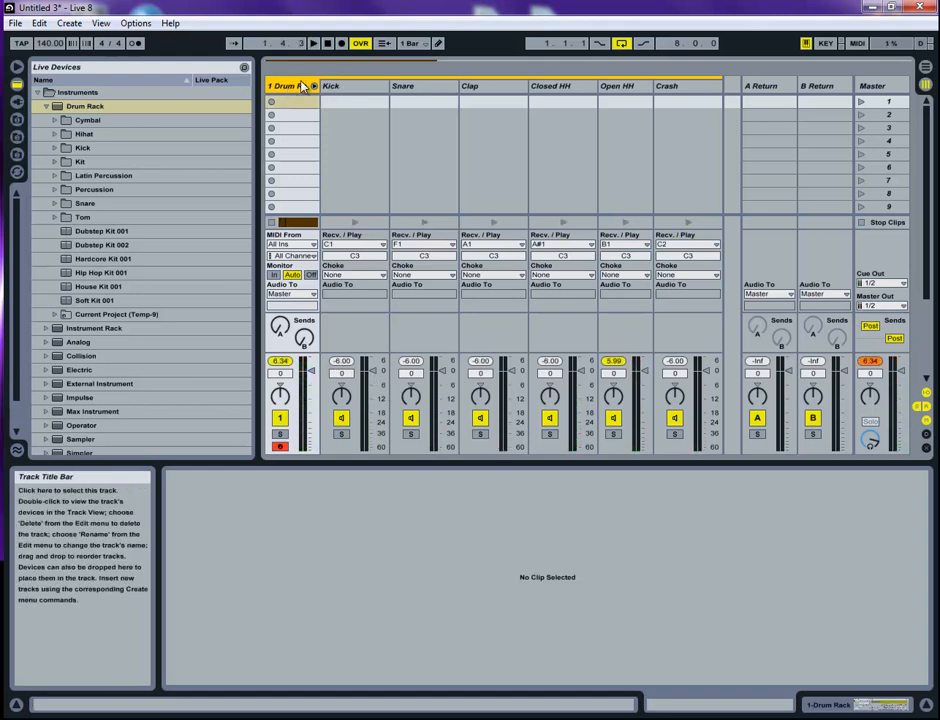
# Rename the Drum Rack track as Drum Kit.
pyautogui.hotkey('ctrl', 'r')
pyautogui.write('D')
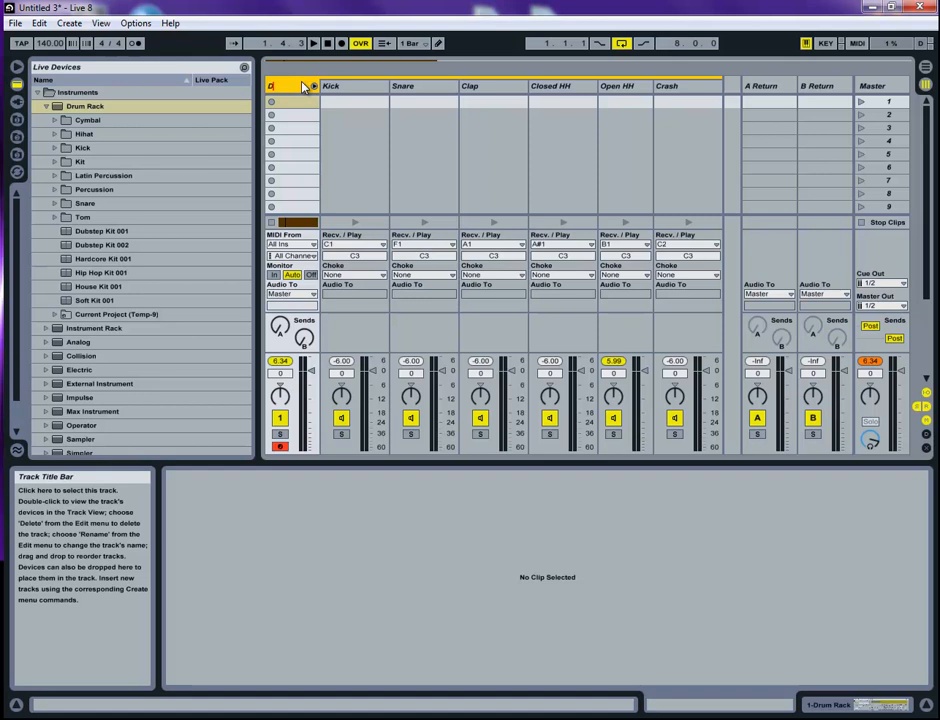
pyautogui.write('rum Kit')
pyautogui.press('Return')
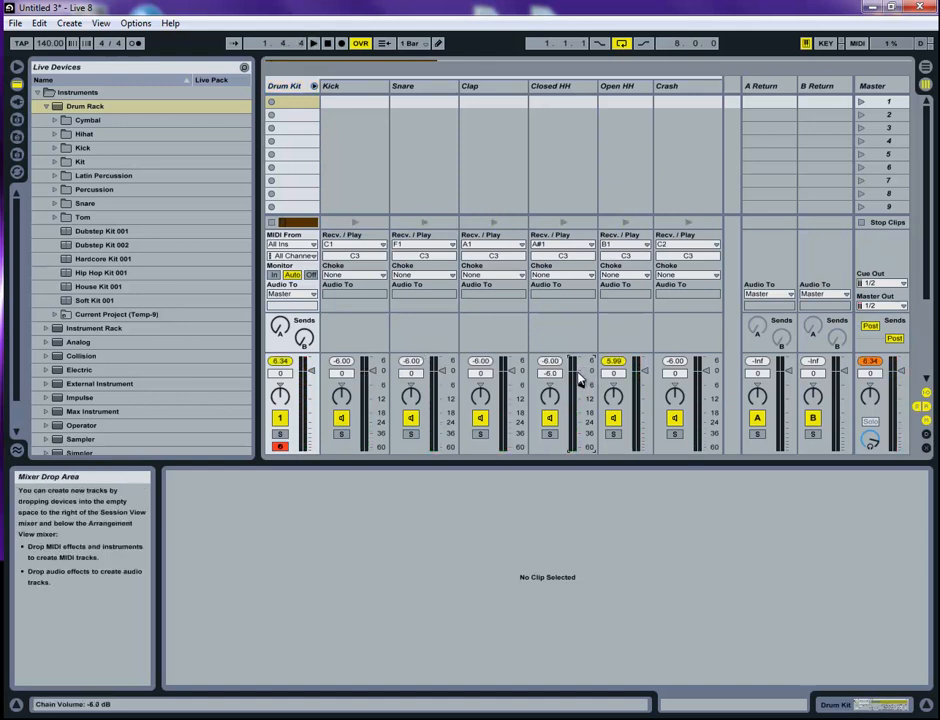
# Balance the chain volumes during playback: Closed HH -6.0 dB, Open HH -13.0 dB, Kick -0.4 dB and Crash -2.0 dB.
pyautogui.moveTo(643, 372); pyautogui.dragTo(643, 395)
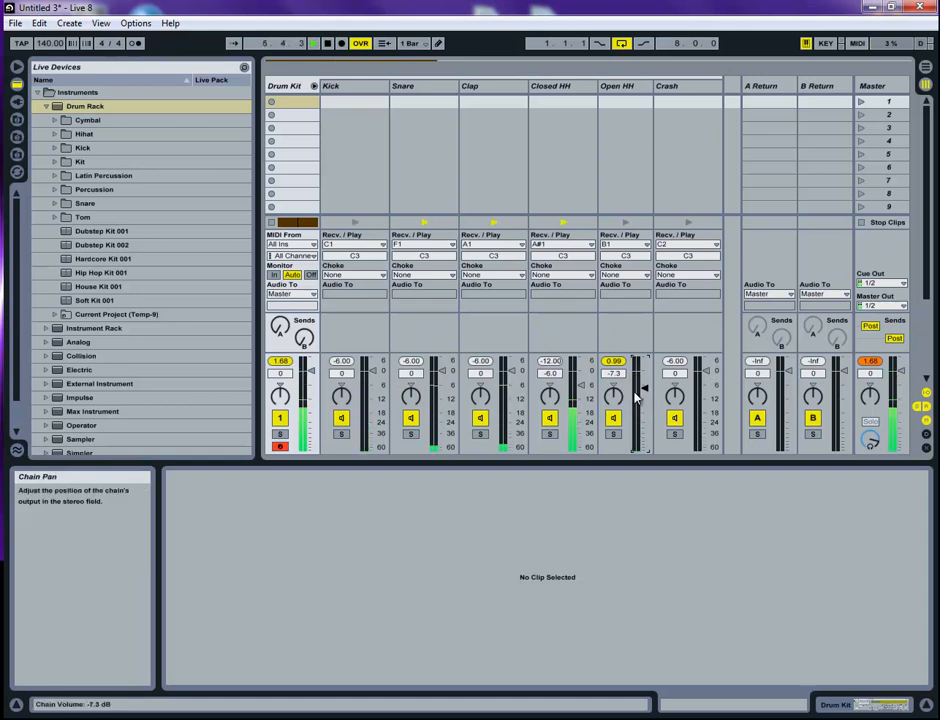
pyautogui.moveTo(644, 385); pyautogui.dragTo(641, 393)
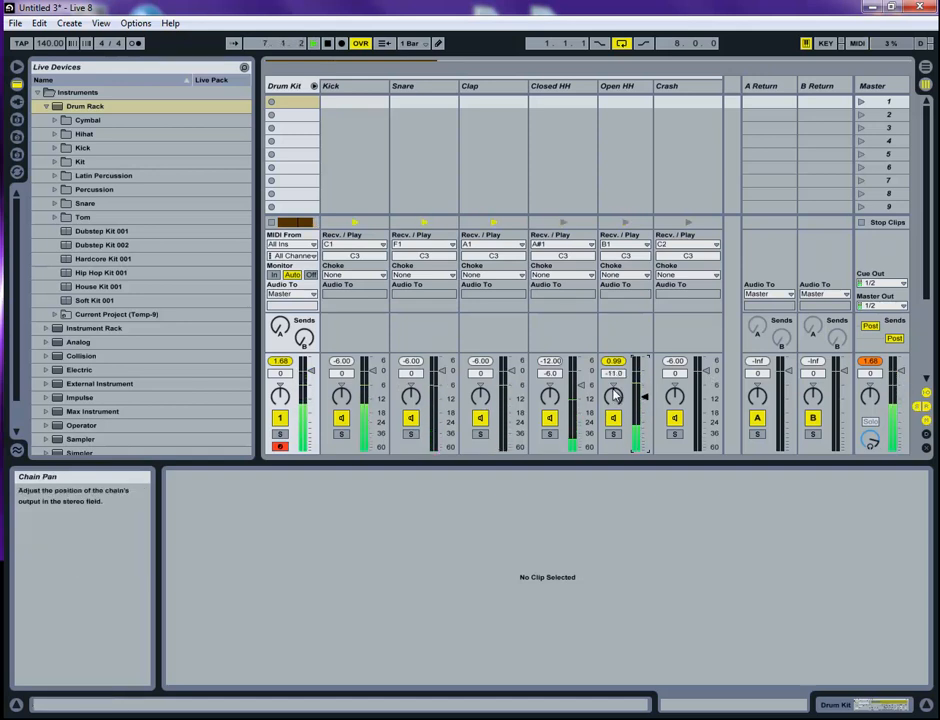
pyautogui.click(512, 373)
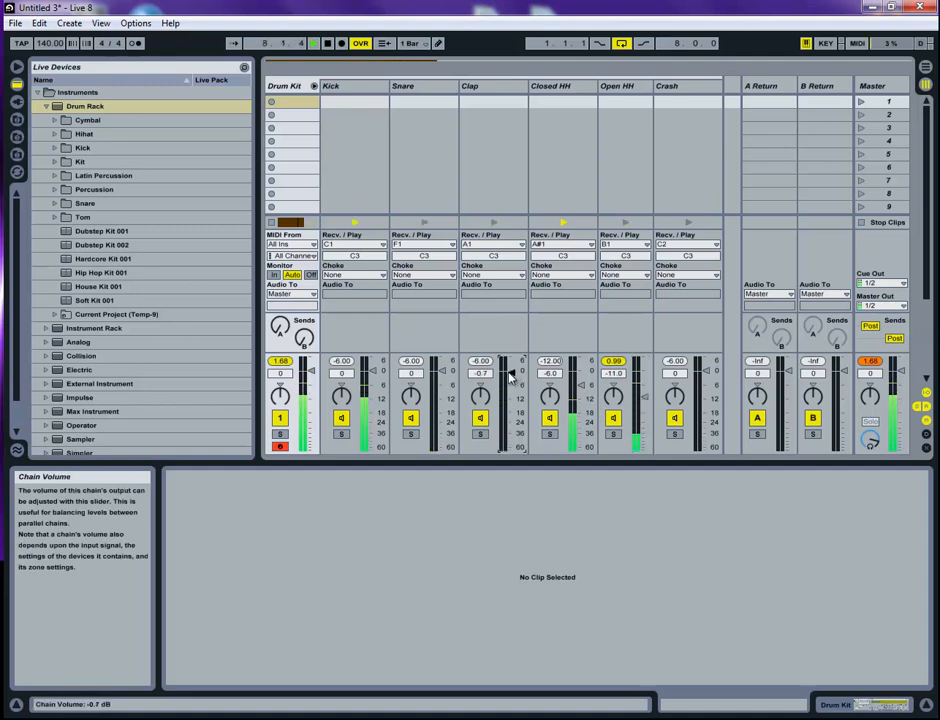
pyautogui.moveTo(374, 378); pyautogui.dragTo(373, 374)
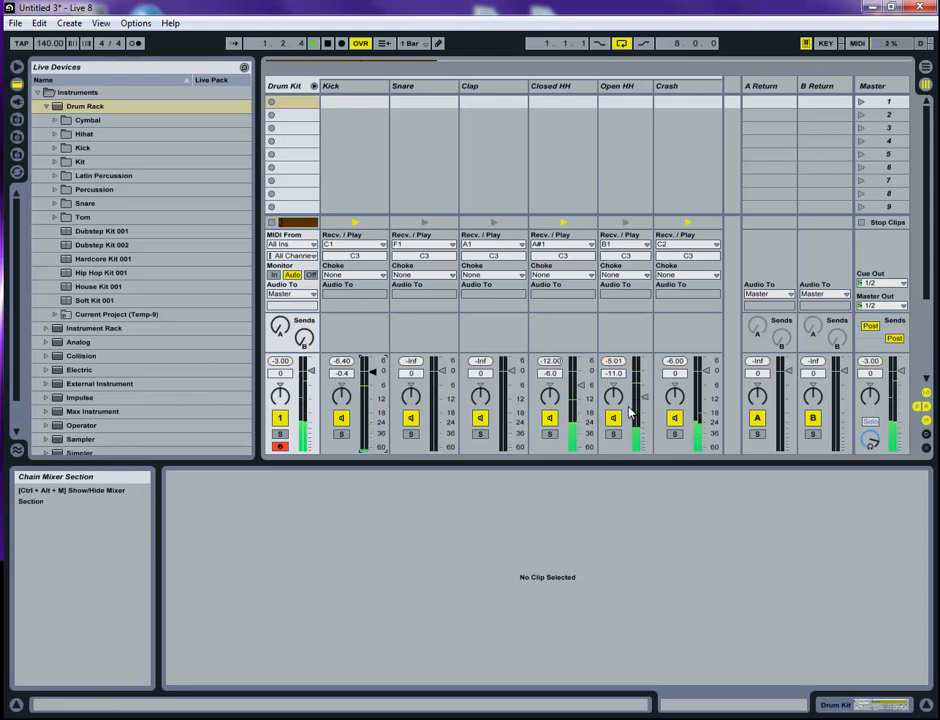
pyautogui.moveTo(707, 374); pyautogui.dragTo(705, 380)
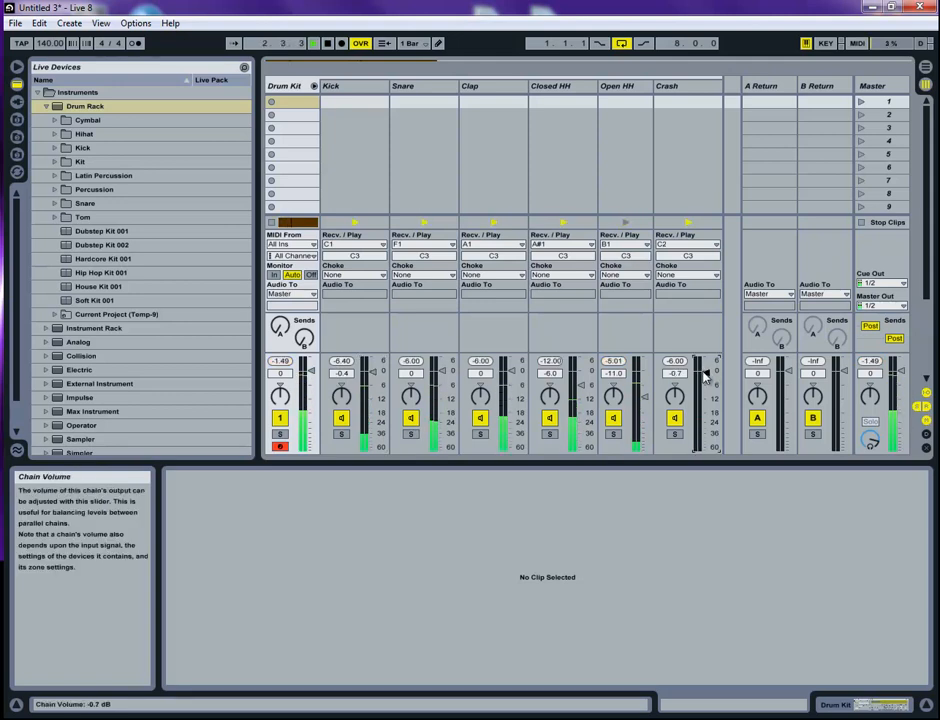
pyautogui.moveTo(640, 399); pyautogui.dragTo(642, 402)
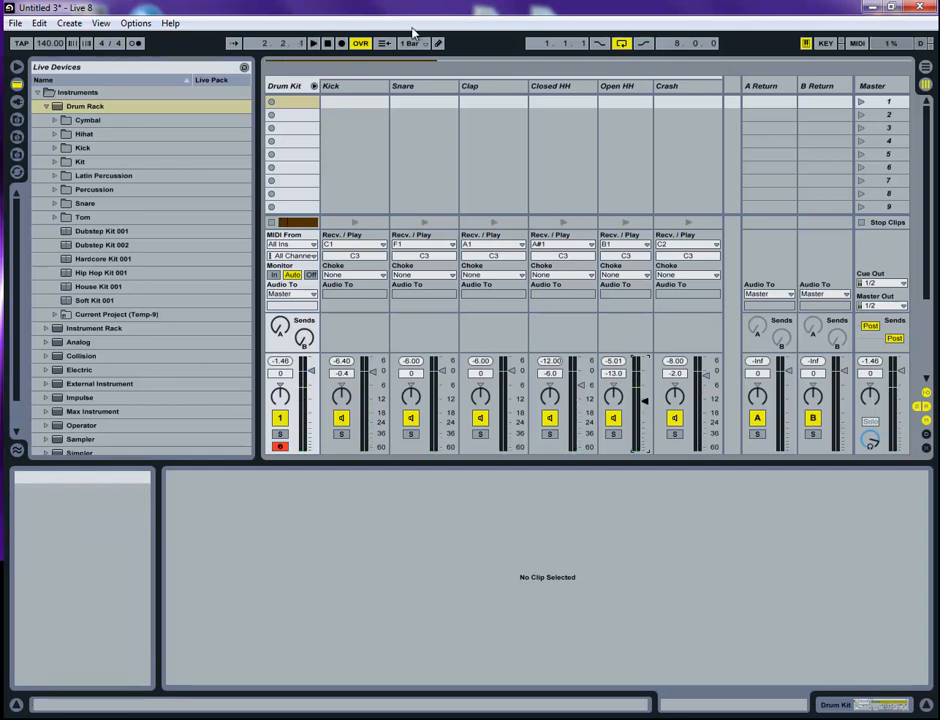
# Fold the Drum Kit's chains and add the Reverb audio effect to the Drum Kit track.
pyautogui.click(314, 87)
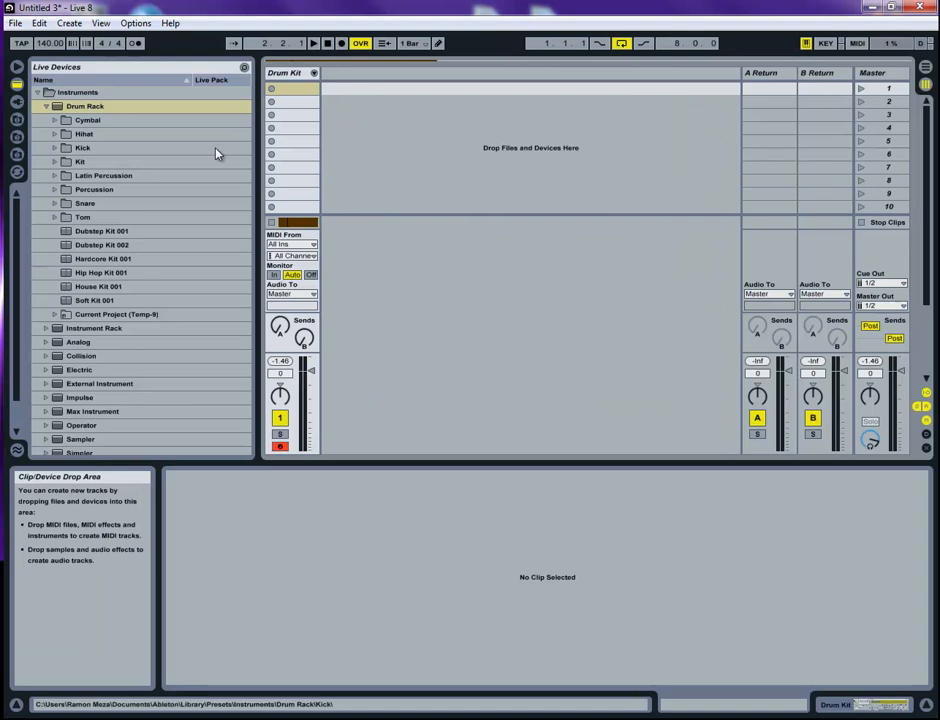
pyautogui.click(46, 106)
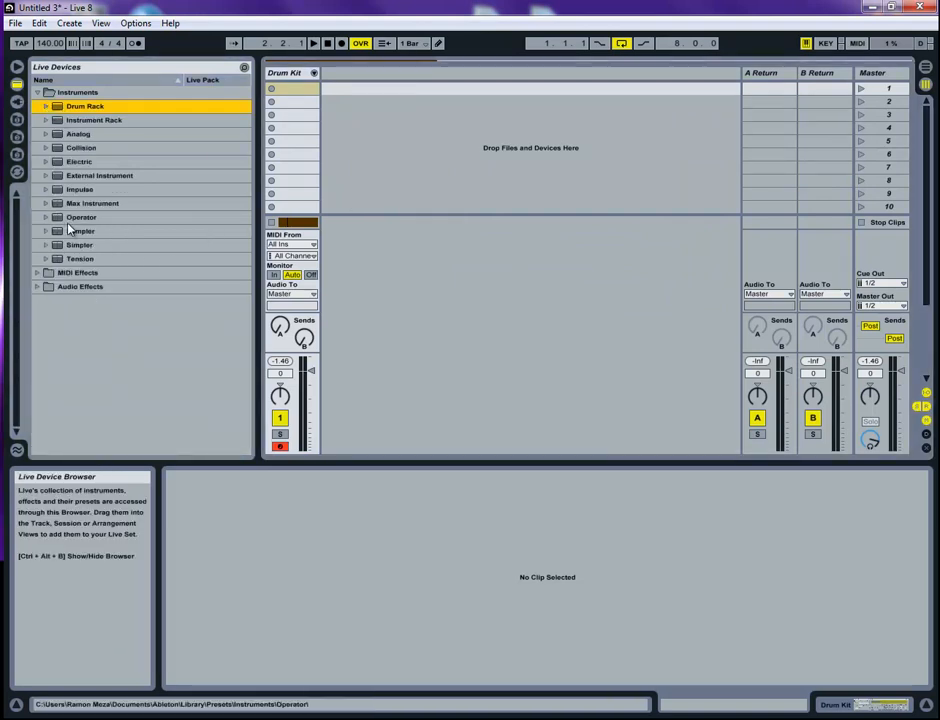
pyautogui.click(39, 287)
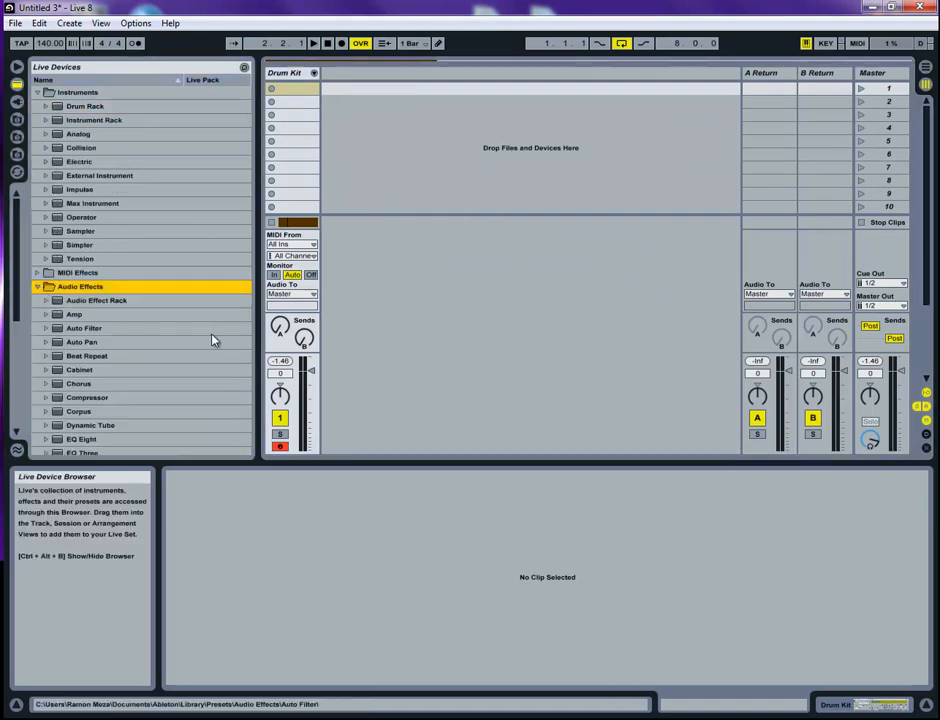
pyautogui.scroll(-1, 200, 341)
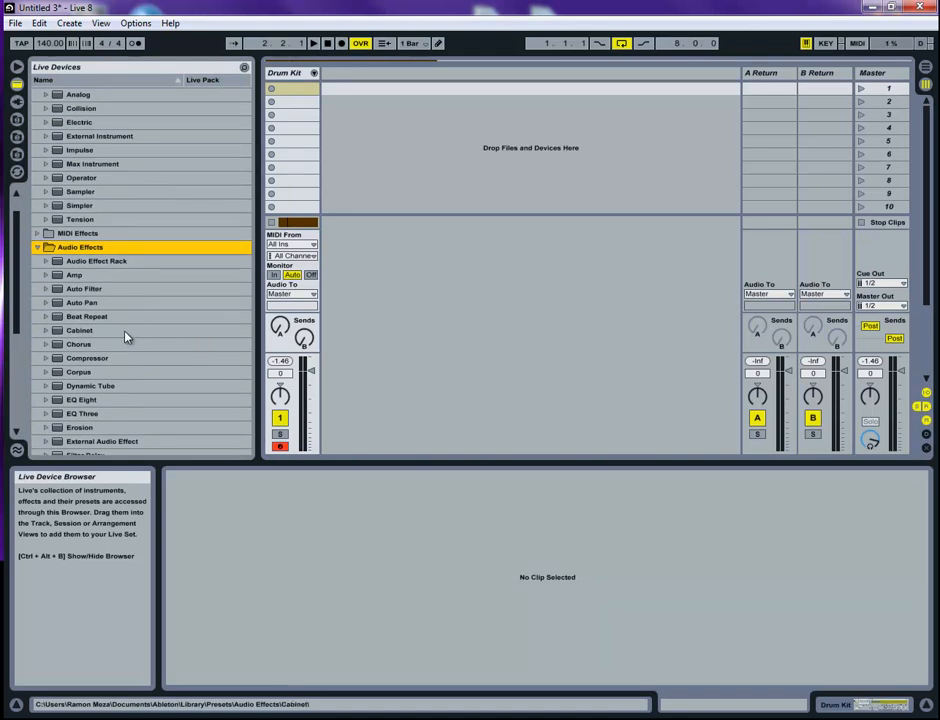
pyautogui.scroll(-3, 125, 337)
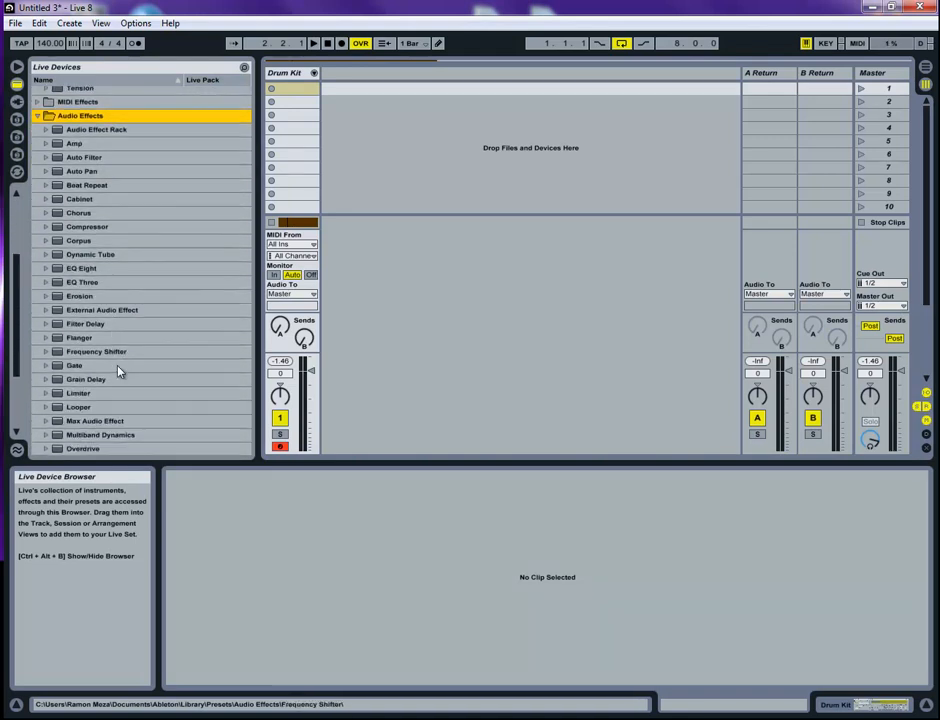
pyautogui.scroll(-1, 120, 372)
pyautogui.scroll(-2, 140, 340)
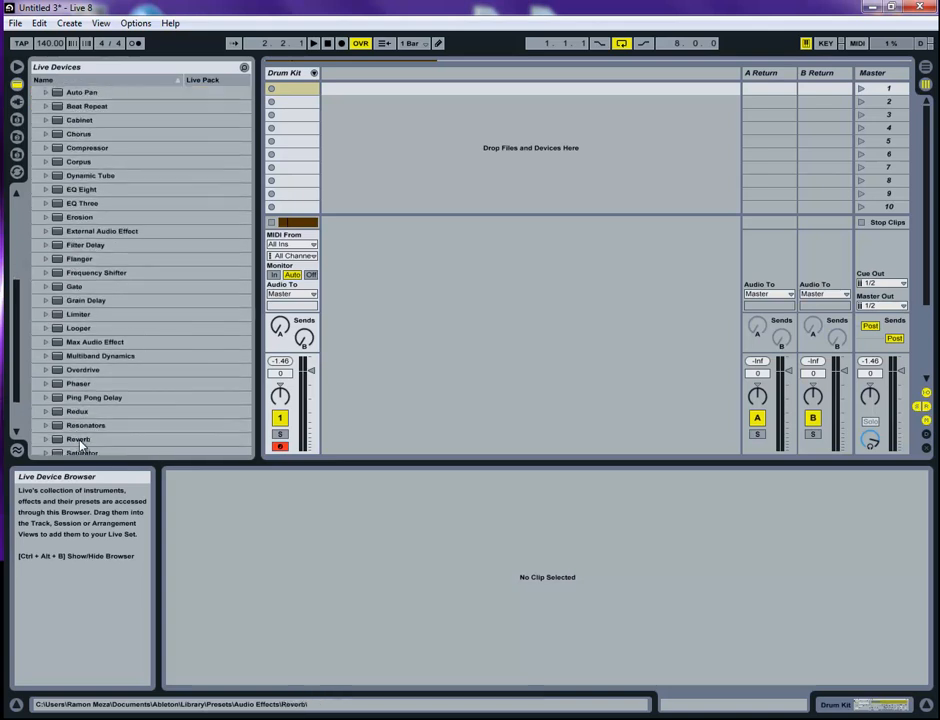
pyautogui.scroll(3, 86, 167)
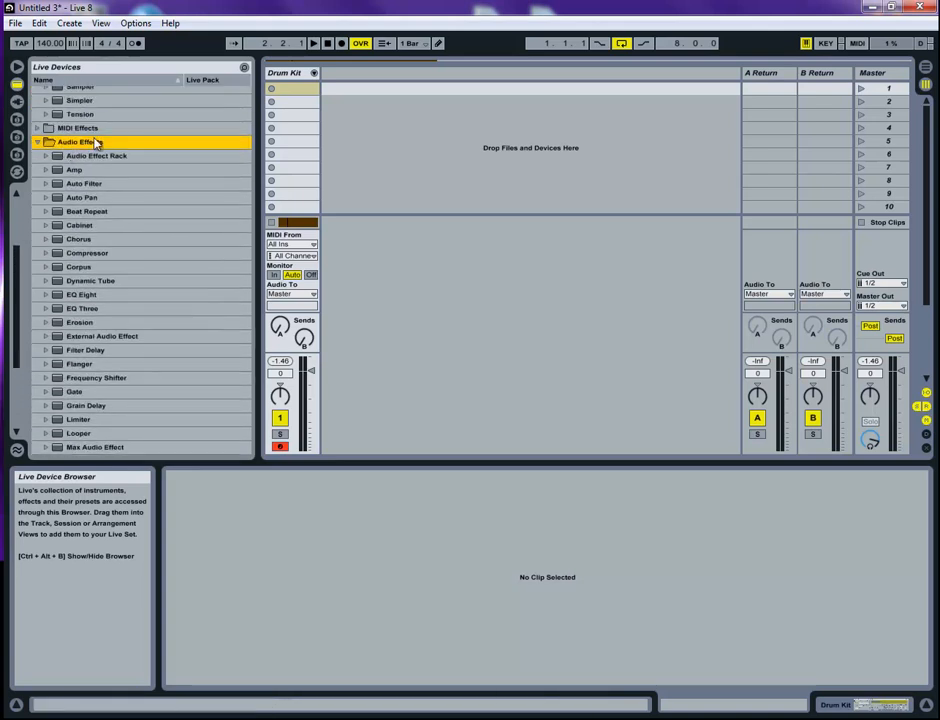
pyautogui.scroll(-4, 76, 148)
pyautogui.scroll(-1, 84, 322)
pyautogui.moveTo(80, 365); pyautogui.dragTo(254, 262)
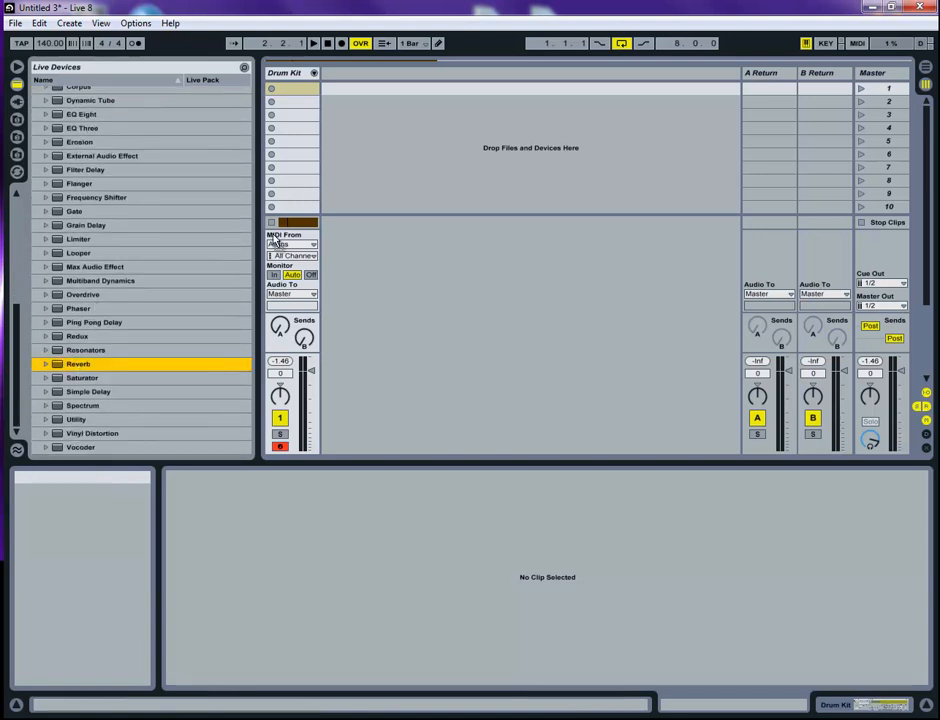
pyautogui.moveTo(303, 190); pyautogui.dragTo(305, 235)
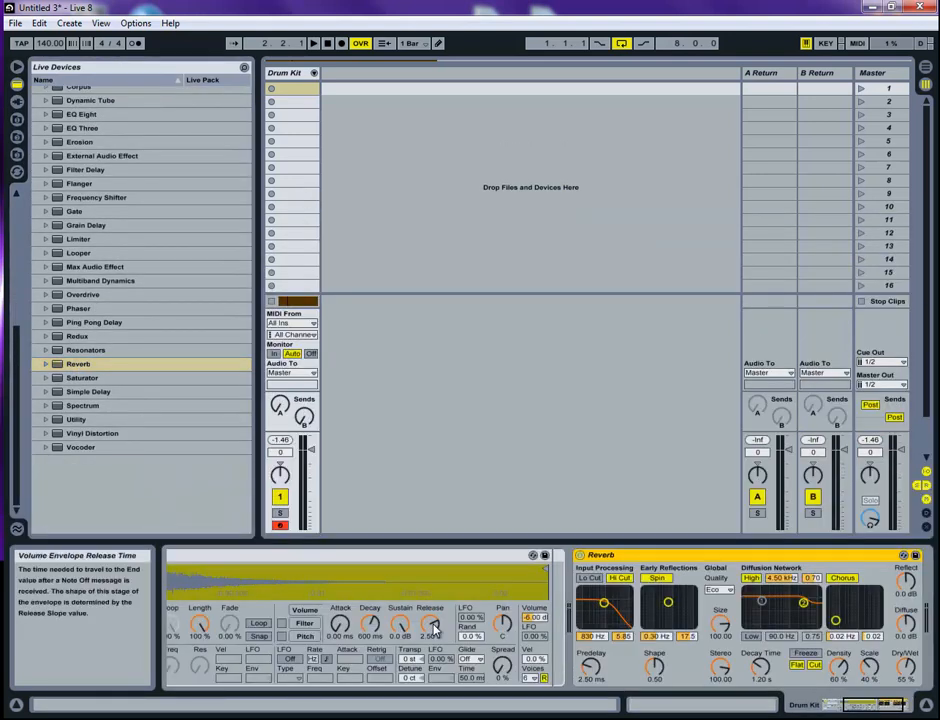
# Set the Reverb's quality to High and its Dry/Wet to 35 %, and play back the beat.
pyautogui.moveTo(851, 707); pyautogui.dragTo(896, 711)
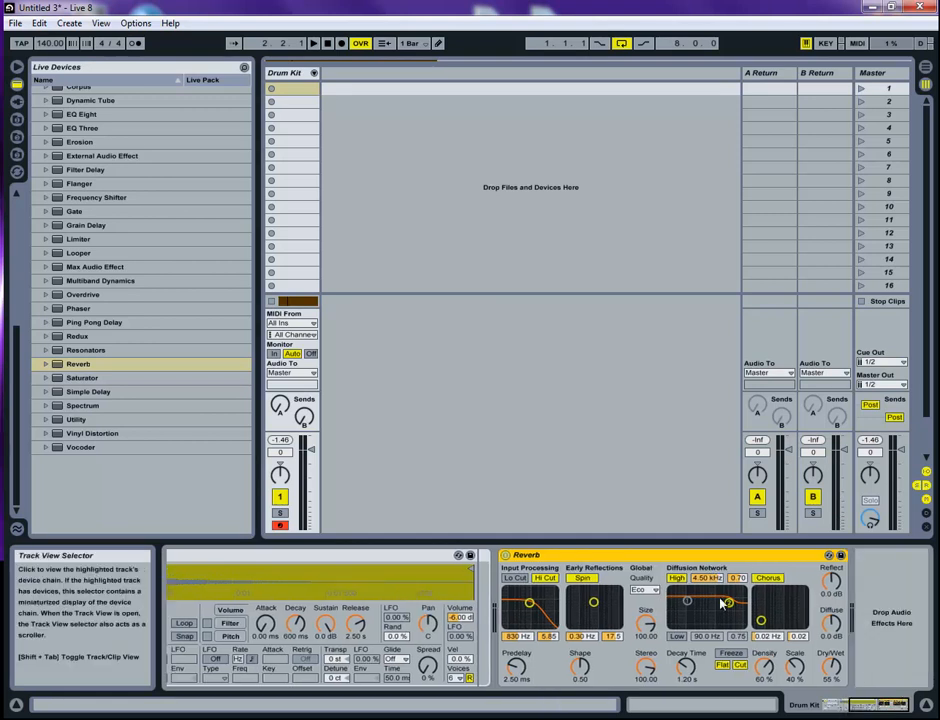
pyautogui.click(650, 592)
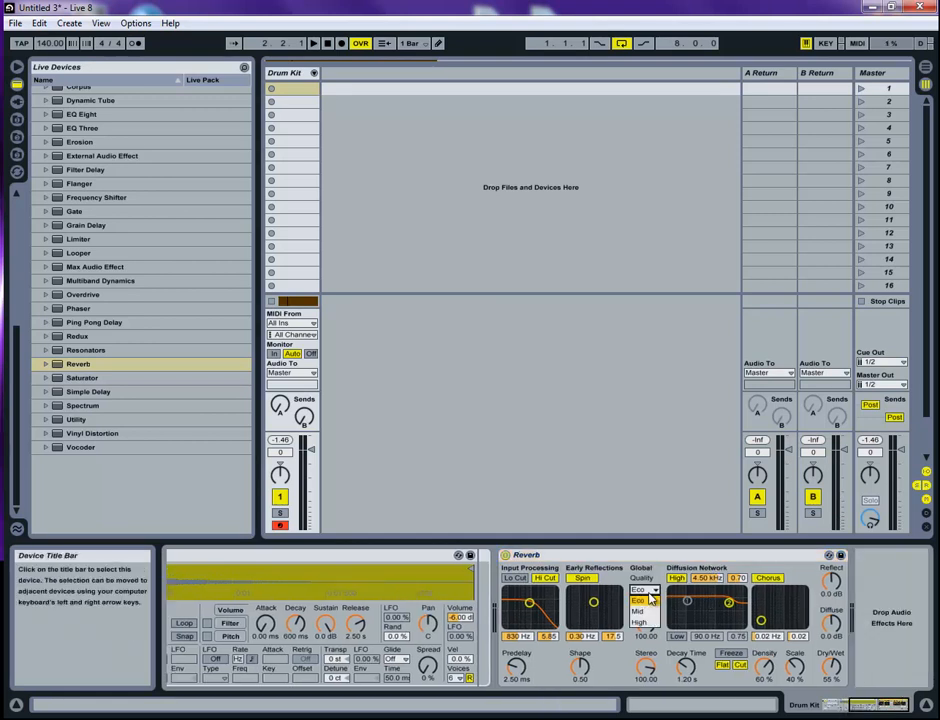
pyautogui.click(641, 622)
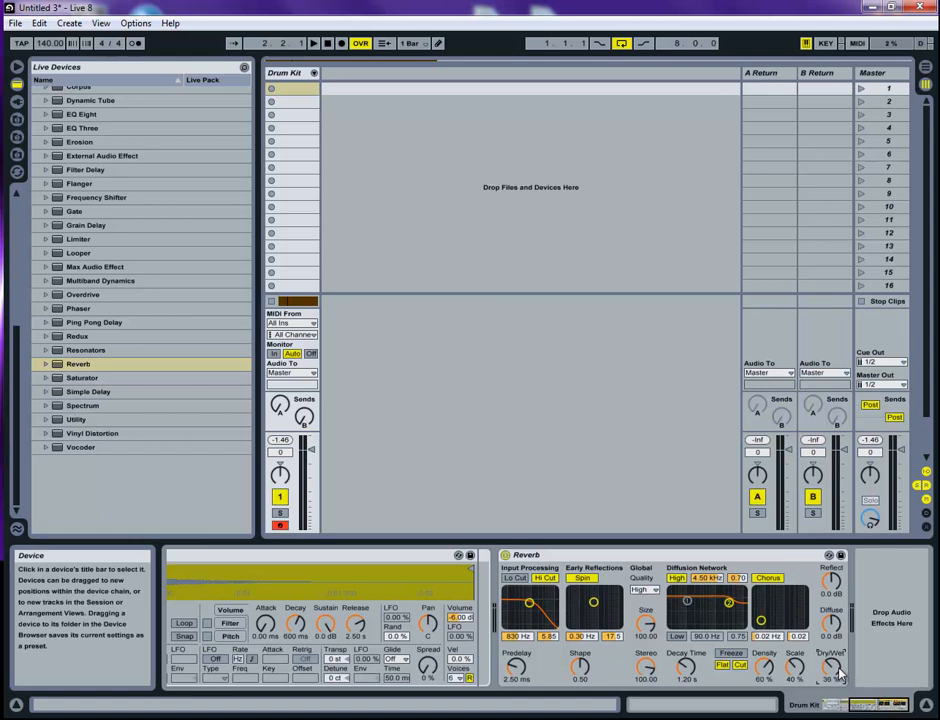
pyautogui.press('space')
# Turn off the Reverb's Hi Cut, set its Chorus to 0.35 Hz and 0.70, and return to the Arrangement View after playback.
pyautogui.click(546, 579)
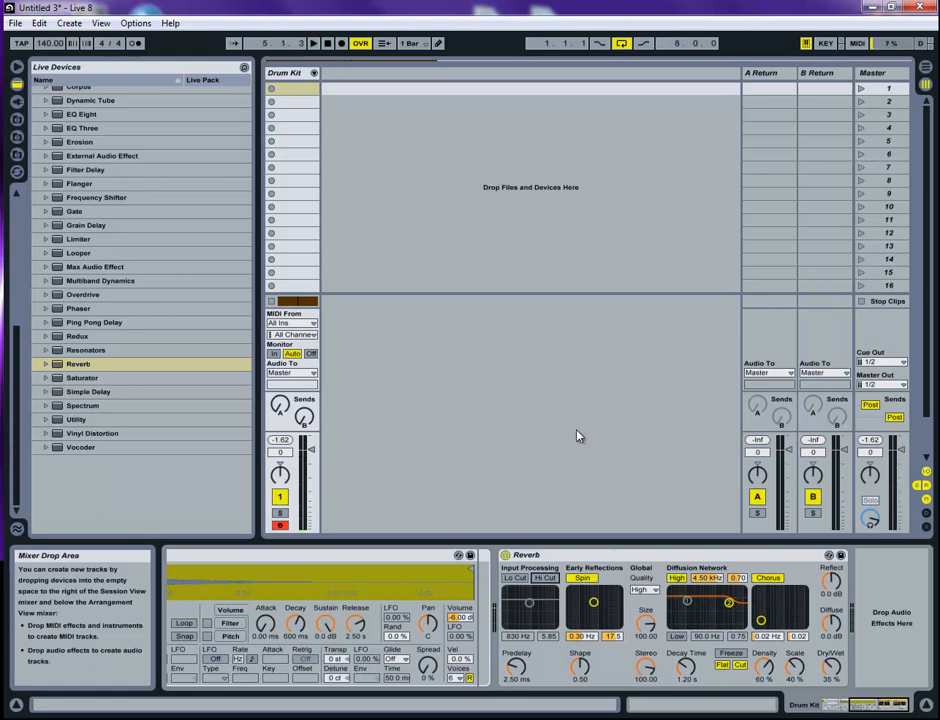
pyautogui.moveTo(779, 616); pyautogui.dragTo(782, 603)
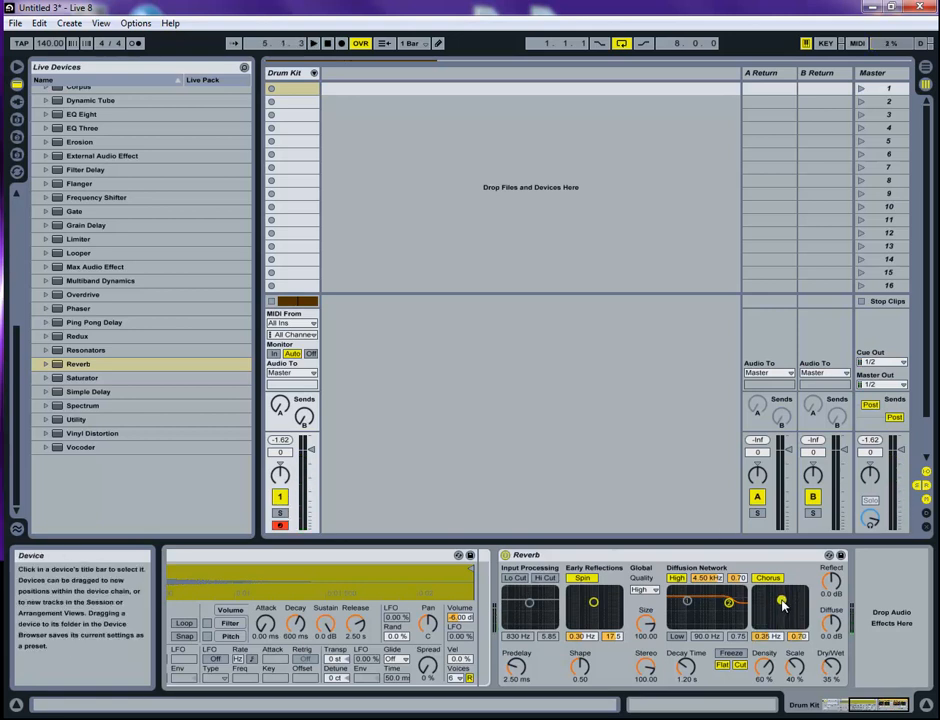
pyautogui.press('space')
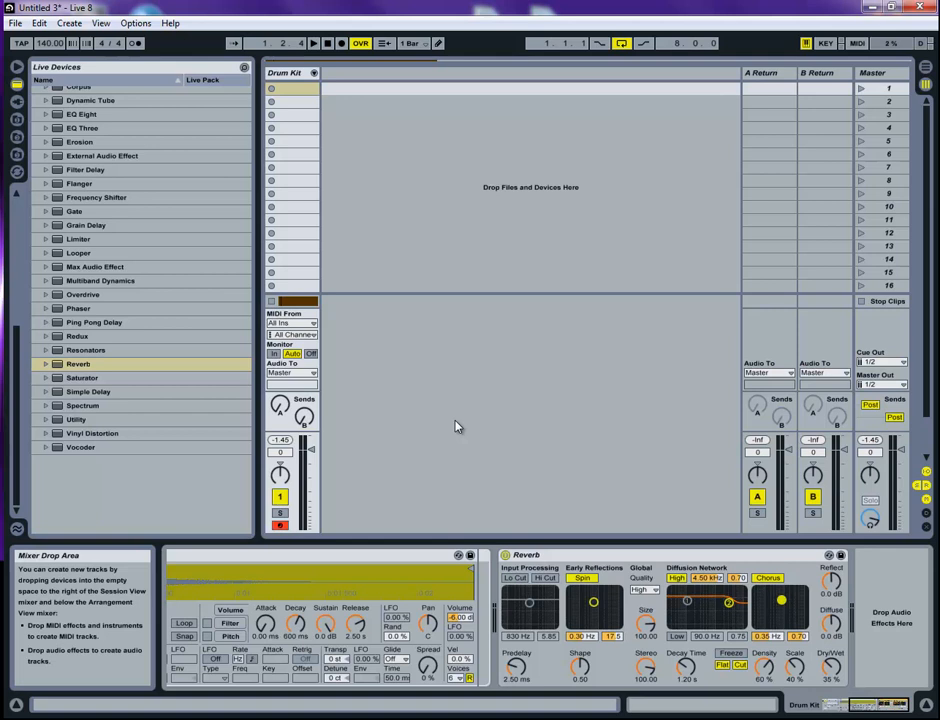
pyautogui.press('Tab')
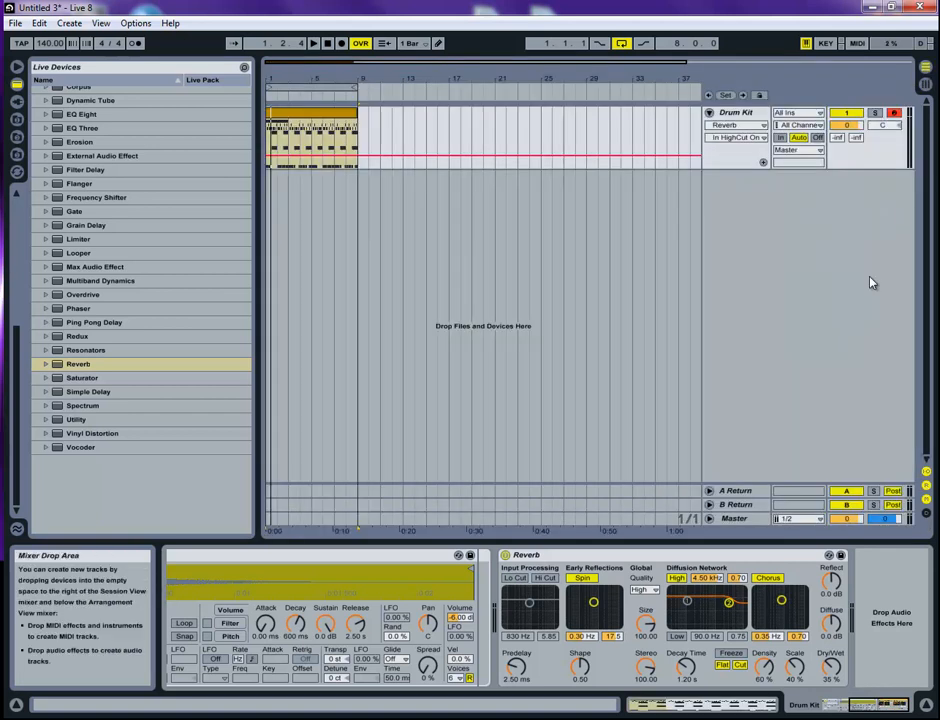